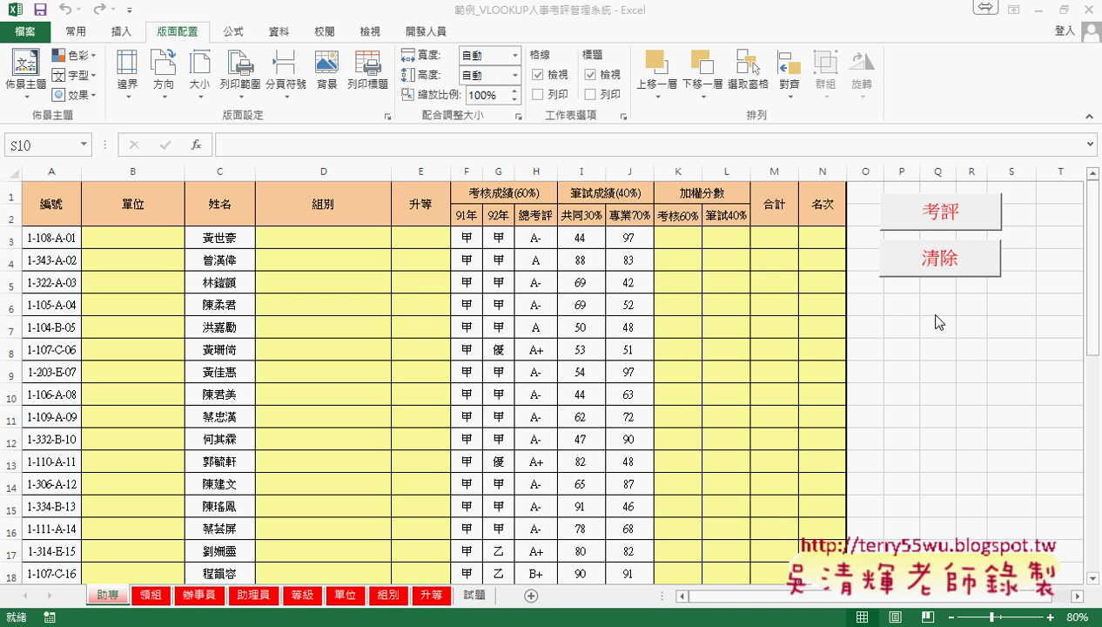
# - Run the 考評 macro and check the filled 領組, 辦事員 and 助理員 sheets, ending on 助專
pyautogui.click(929, 230)
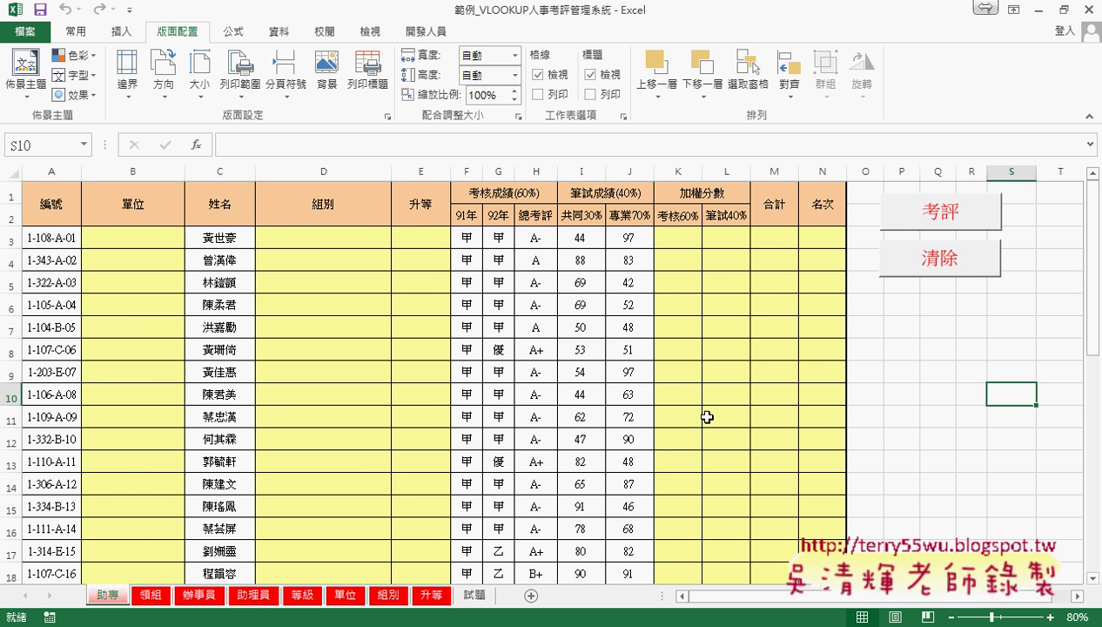
pyautogui.click(918, 219)
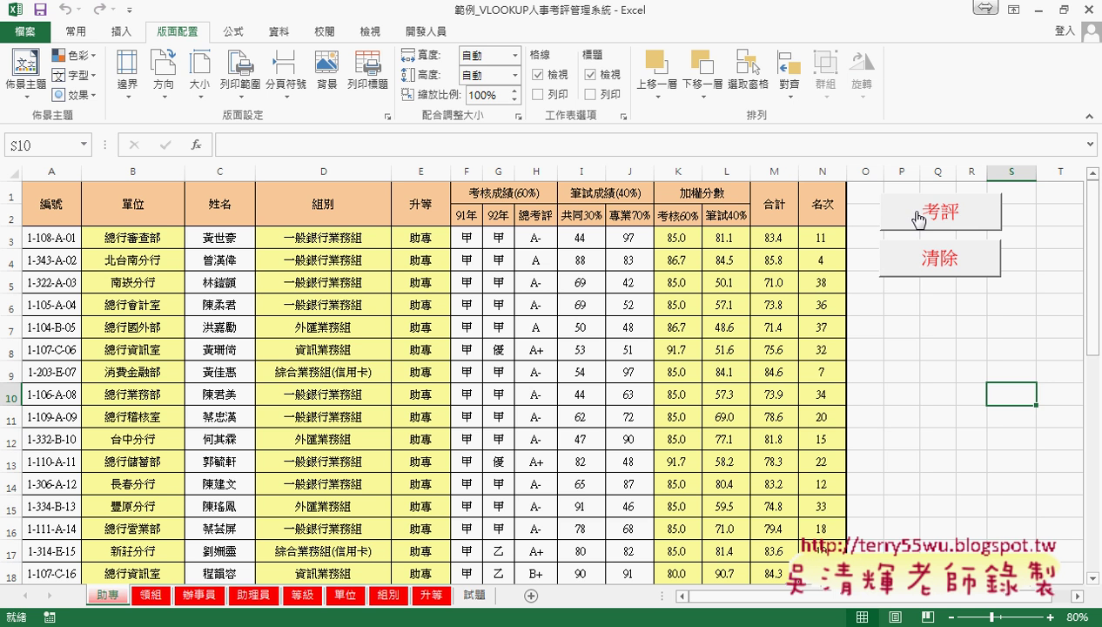
pyautogui.click(144, 595)
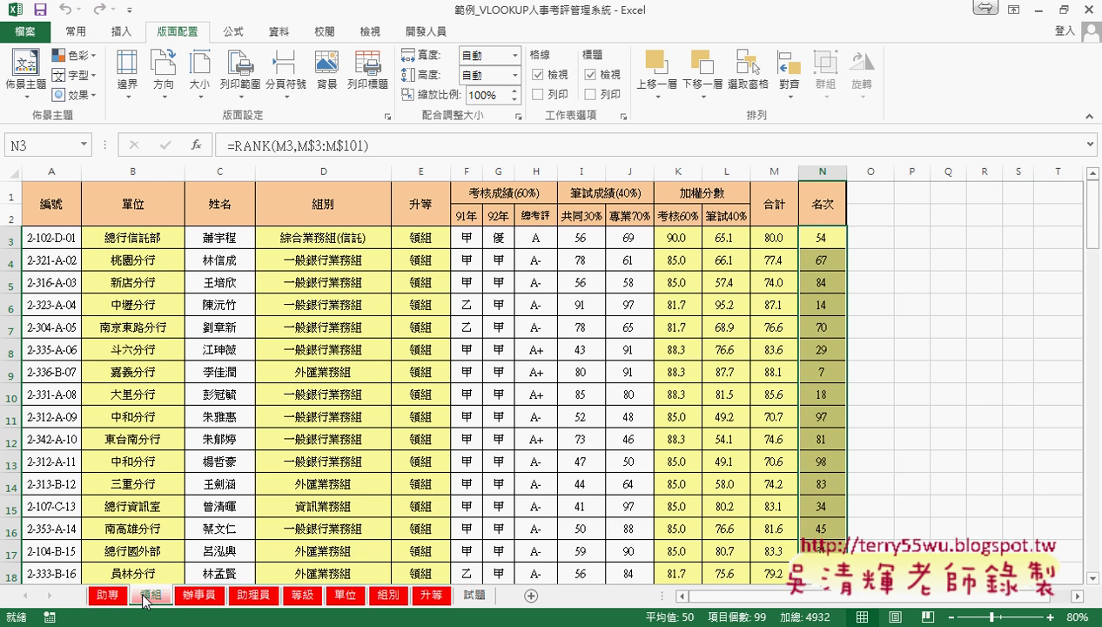
pyautogui.click(188, 596)
pyautogui.click(255, 596)
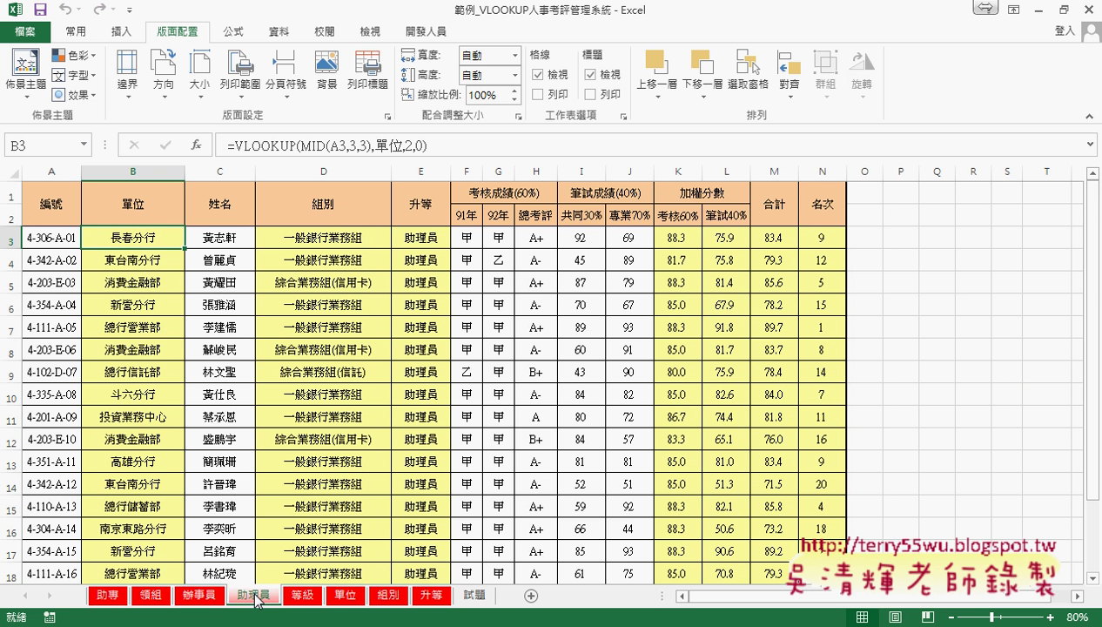
pyautogui.click(108, 595)
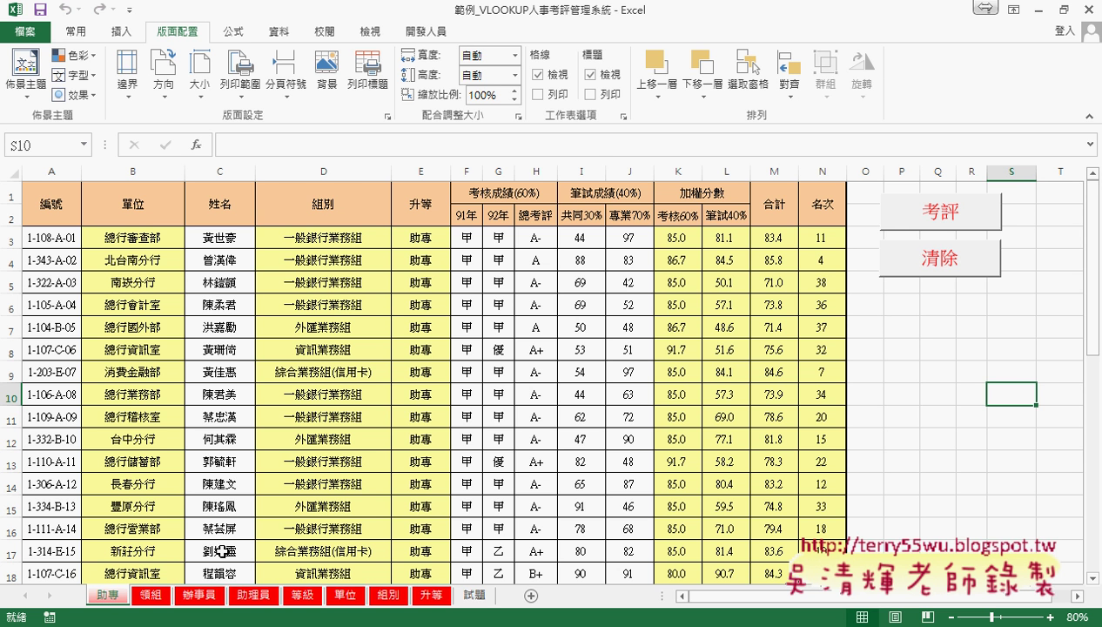
# - Run the 清除 macro and verify 領組, 辦事員 and 助理員 are emptied, ending on 助專
pyautogui.click(954, 274)
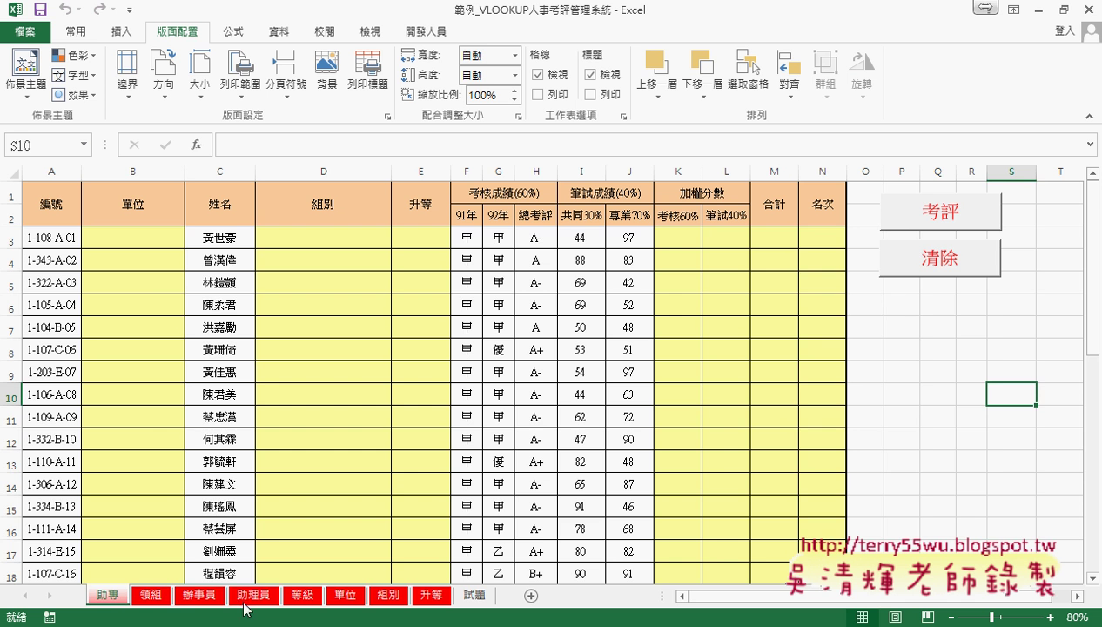
pyautogui.click(152, 596)
pyautogui.click(196, 596)
pyautogui.click(246, 596)
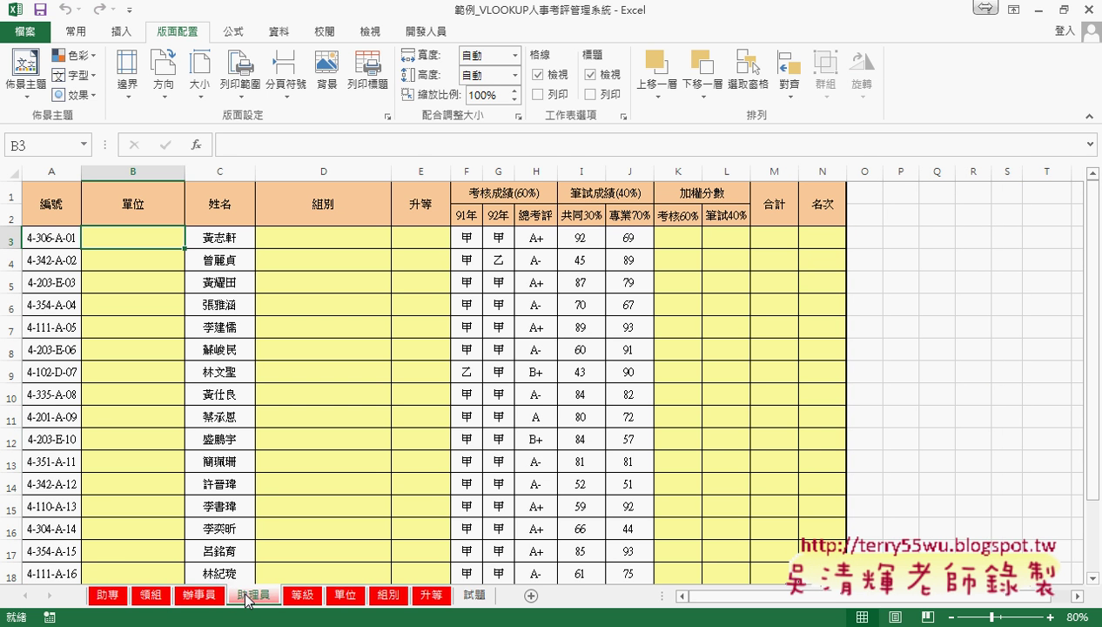
pyautogui.click(108, 596)
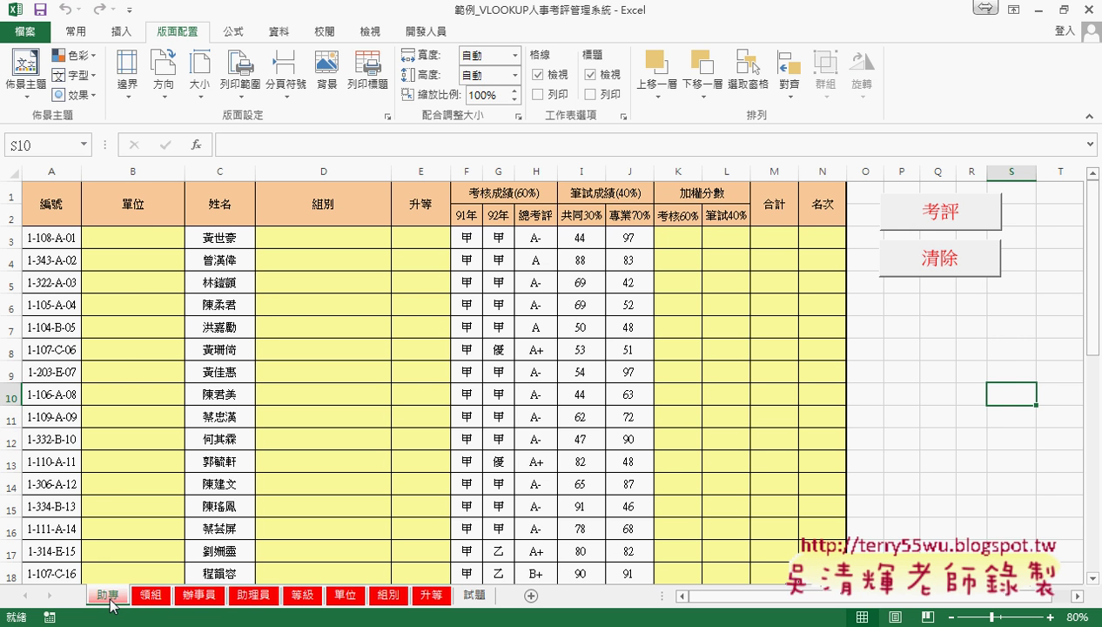
pyautogui.click(255, 595)
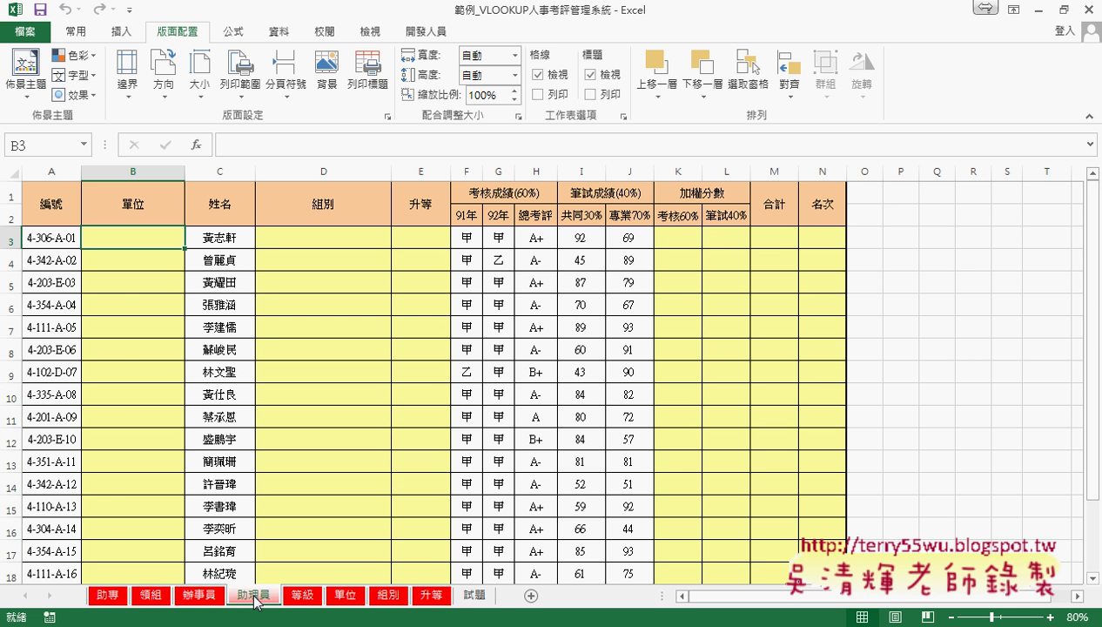
pyautogui.click(113, 598)
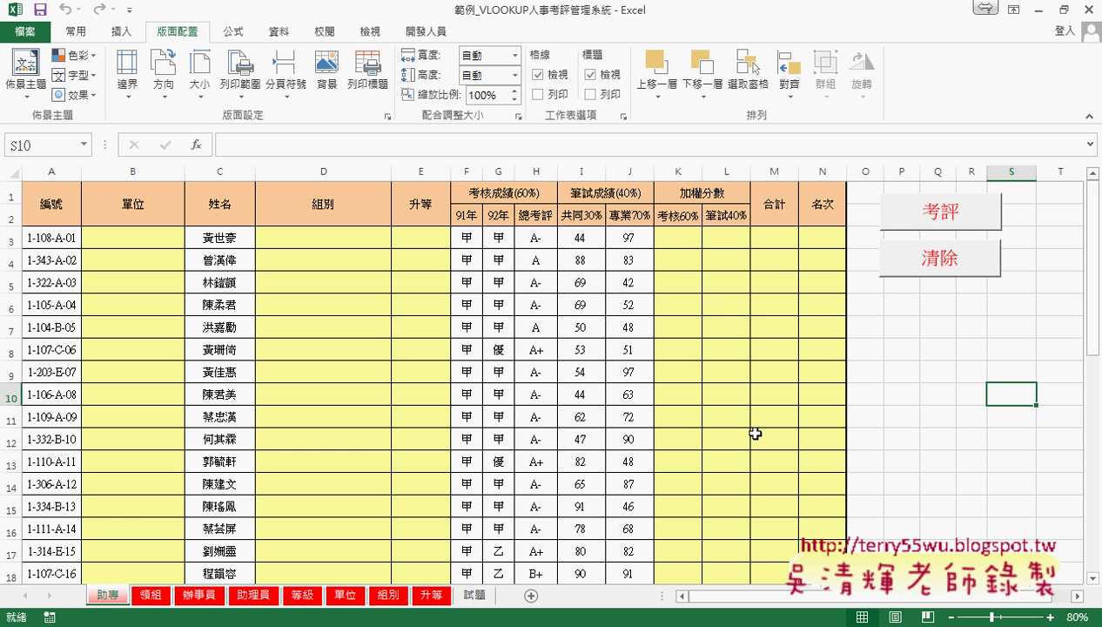
# - Rerun 考評 to refill the tables and open the 清除 button's macro code in the VBA editor
pyautogui.click(959, 227)
pyautogui.rightClick(953, 262)
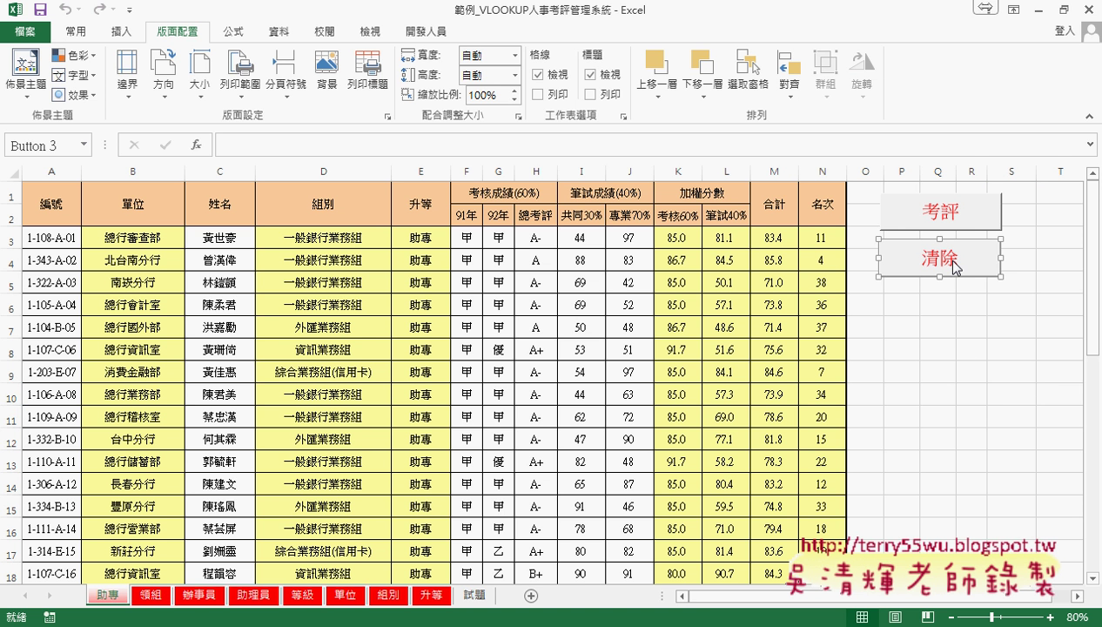
pyautogui.click(999, 404)
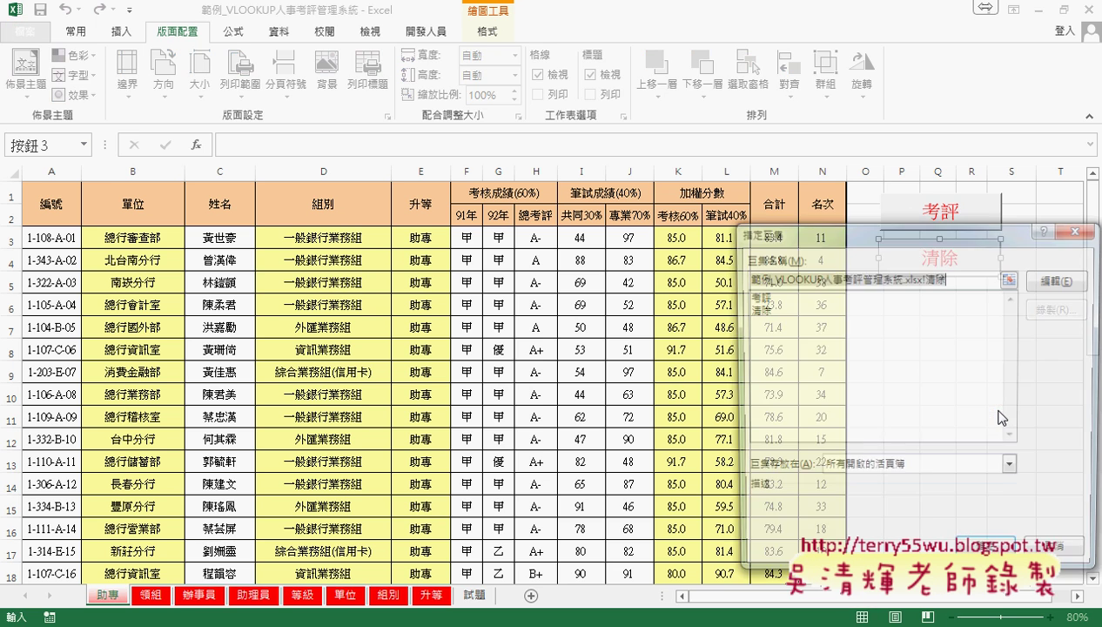
pyautogui.click(1059, 280)
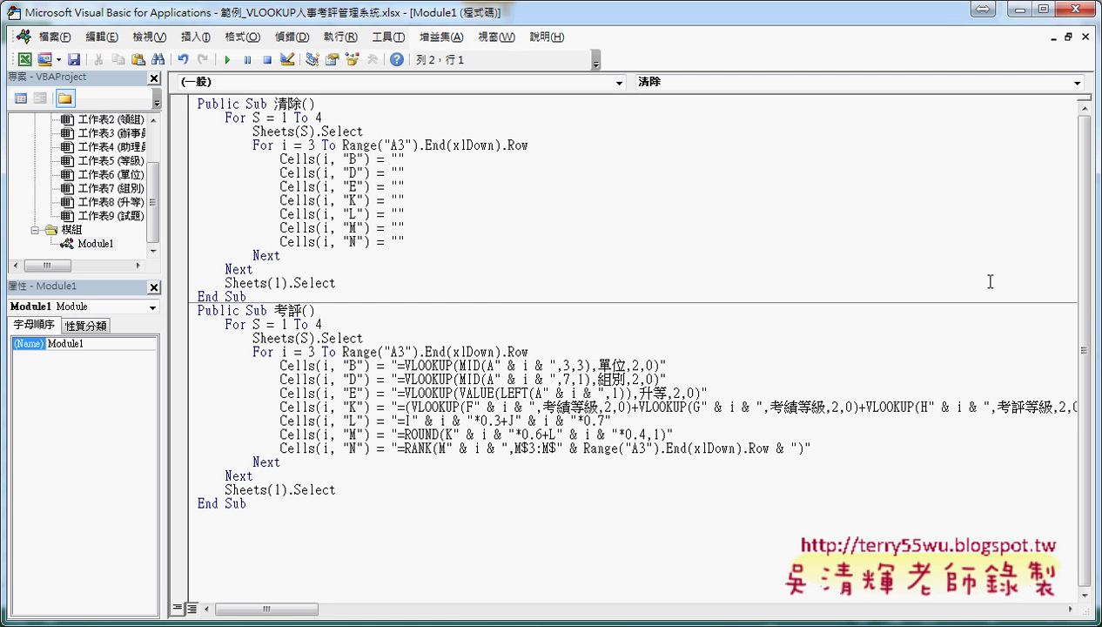
pyautogui.doubleClick(21, 12)
pyautogui.moveTo(174, 32); pyautogui.dragTo(277, 33)
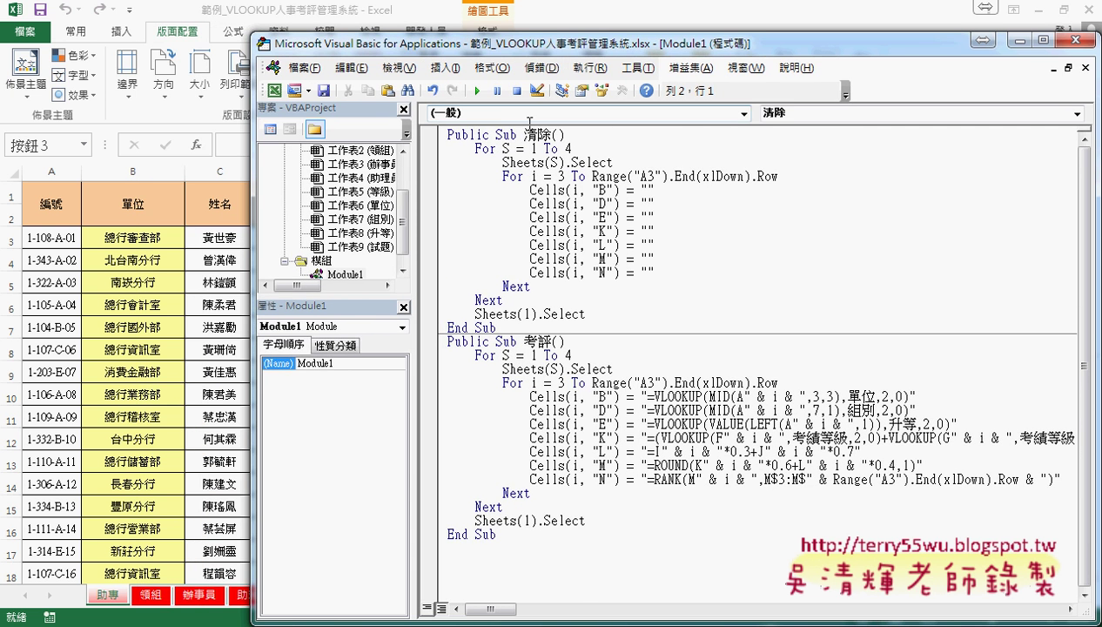
# - Delete the For S/Sheets(S).Select and Next/Sheets(1).Select lines from the 清除 macro
pyautogui.moveTo(523, 135); pyautogui.dragTo(552, 135)
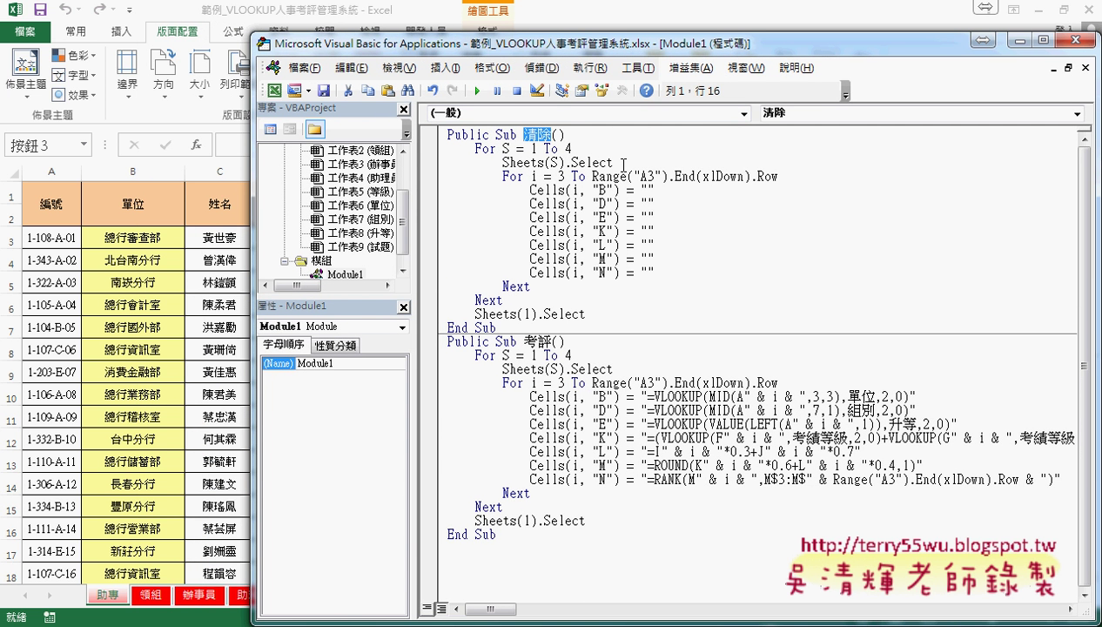
pyautogui.moveTo(623, 163); pyautogui.dragTo(435, 155)
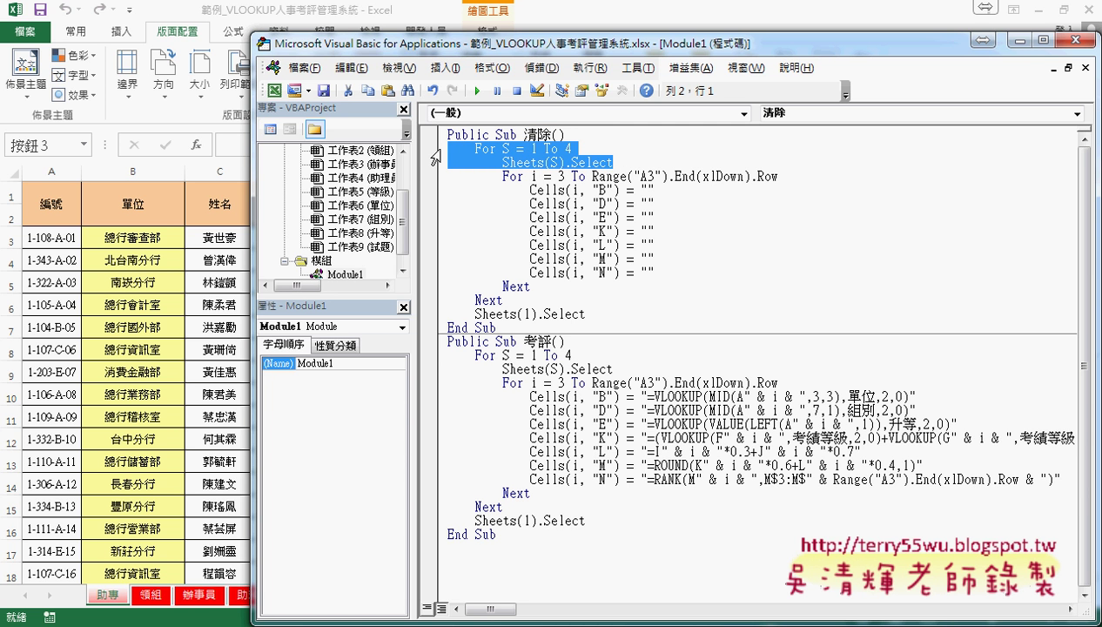
pyautogui.press('Delete')
pyautogui.press('Delete')
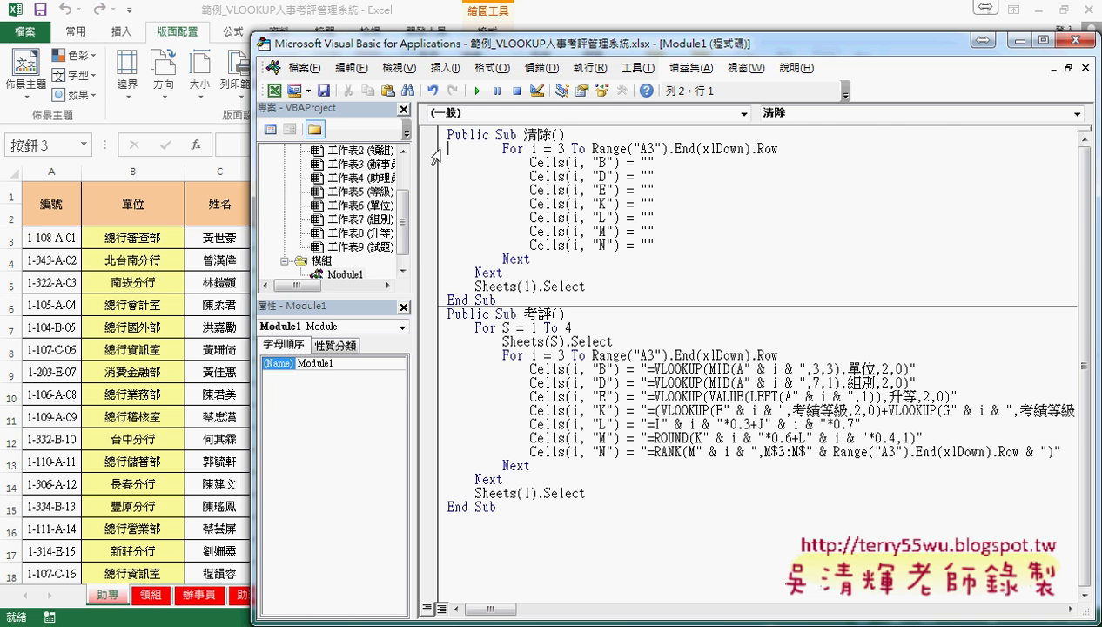
pyautogui.moveTo(607, 287); pyautogui.dragTo(431, 273)
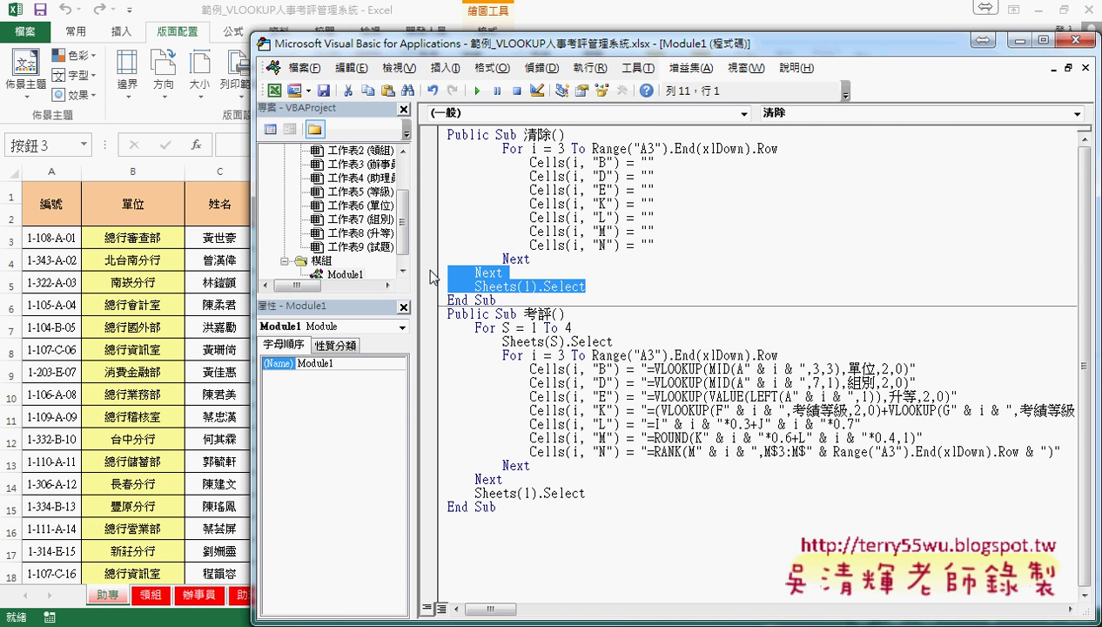
pyautogui.press('Delete')
pyautogui.press('Delete')
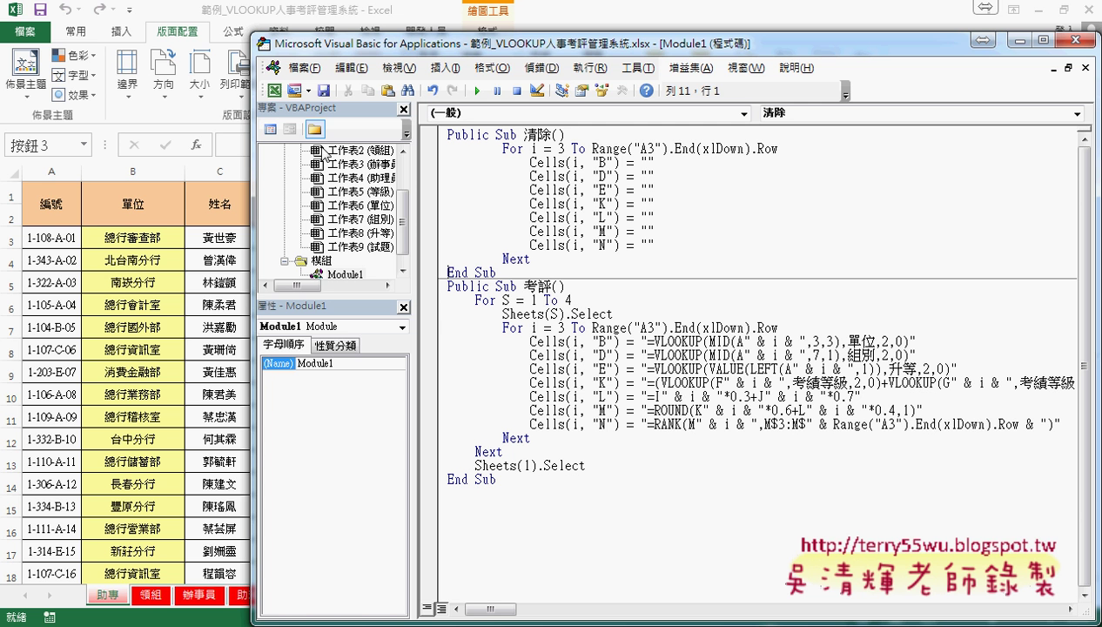
# - Highlight Range("A3").End(xlDown).Row and reposition the editor to show the sheet headers
pyautogui.click(592, 150)
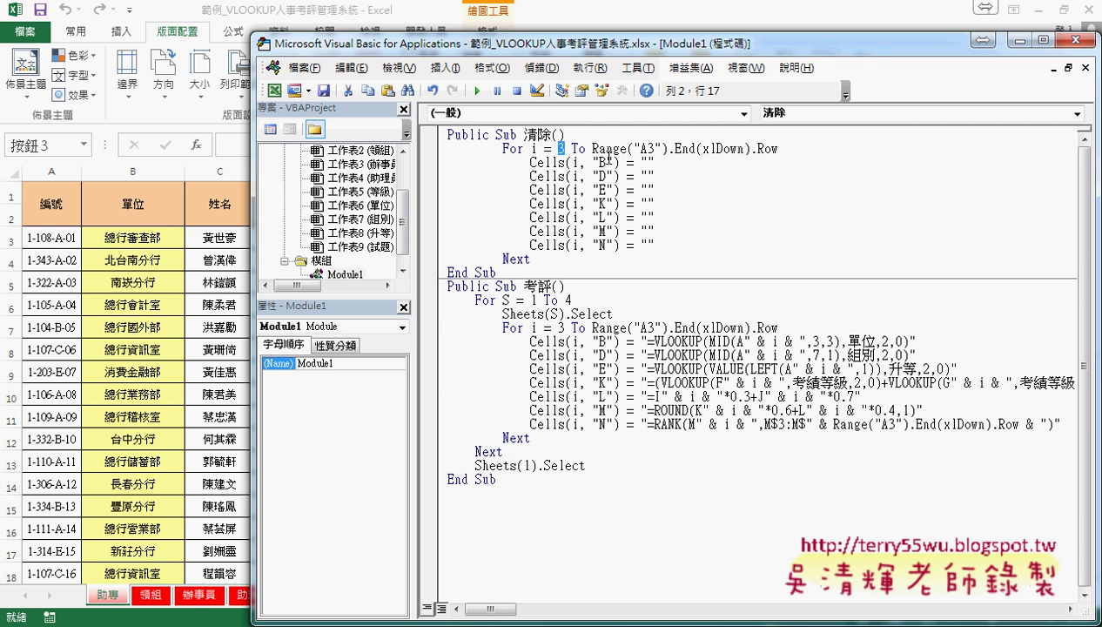
pyautogui.moveTo(593, 150); pyautogui.dragTo(783, 149)
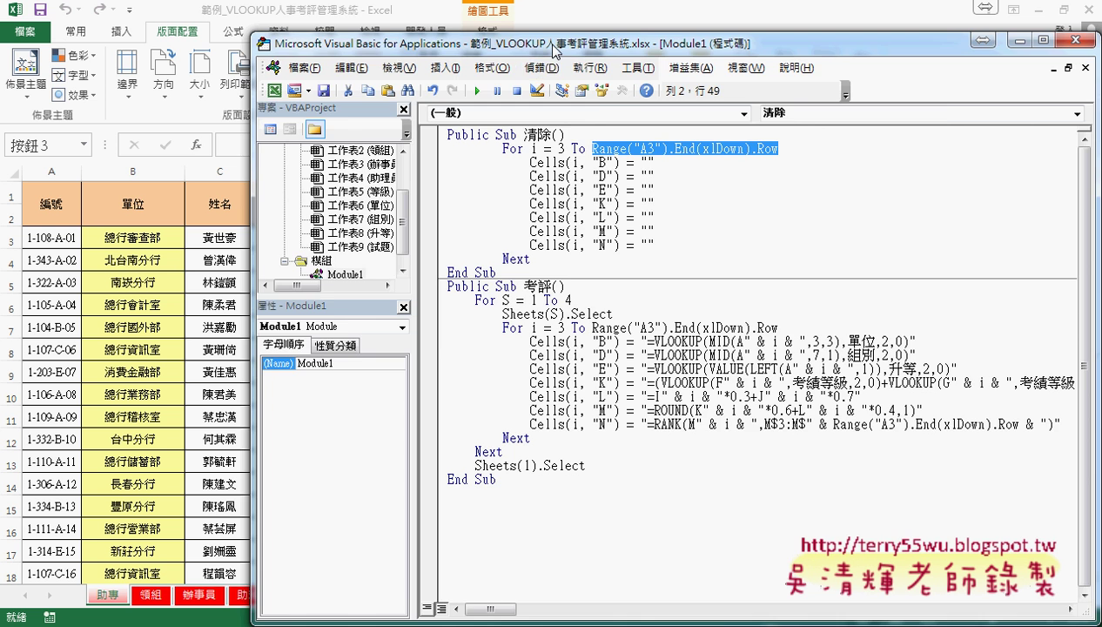
pyautogui.moveTo(548, 43); pyautogui.dragTo(537, 261)
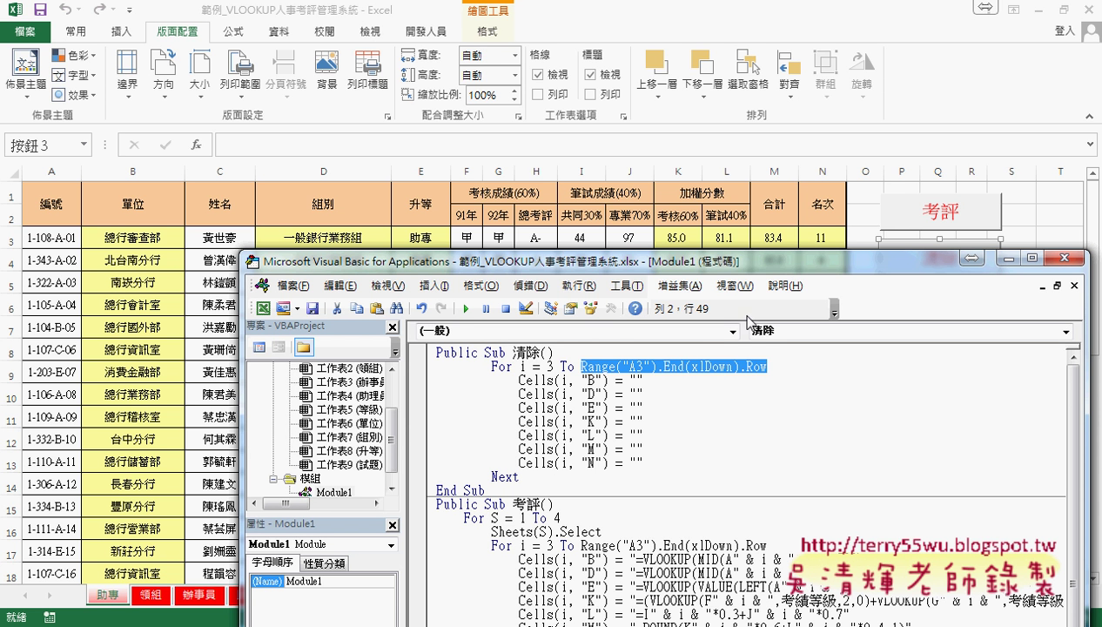
pyautogui.click(644, 458)
pyautogui.click(638, 380)
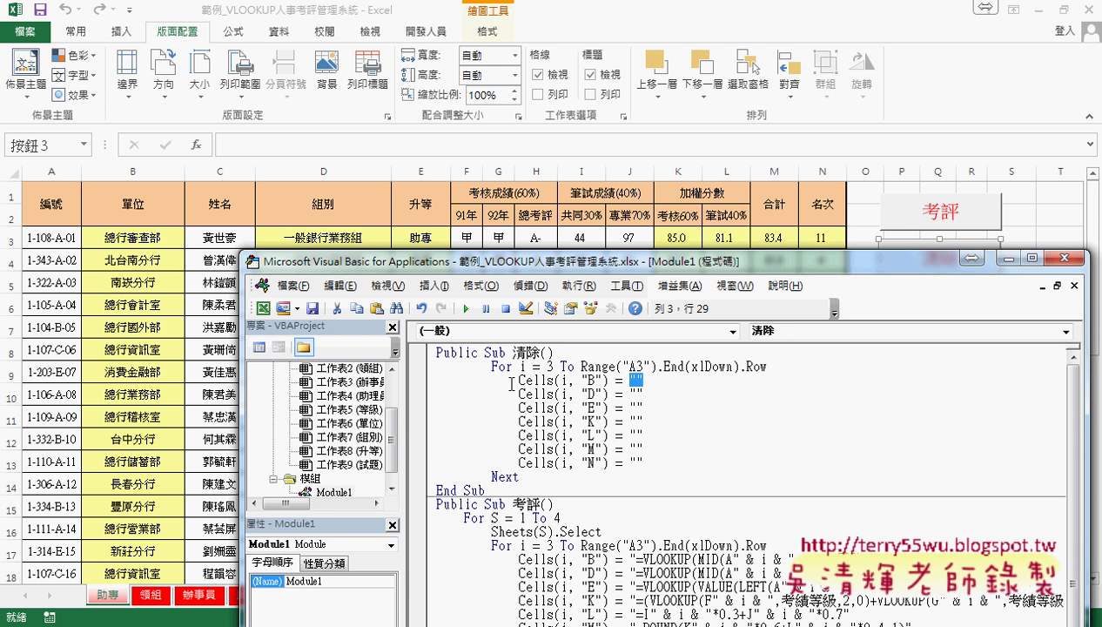
pyautogui.moveTo(518, 380); pyautogui.dragTo(650, 380)
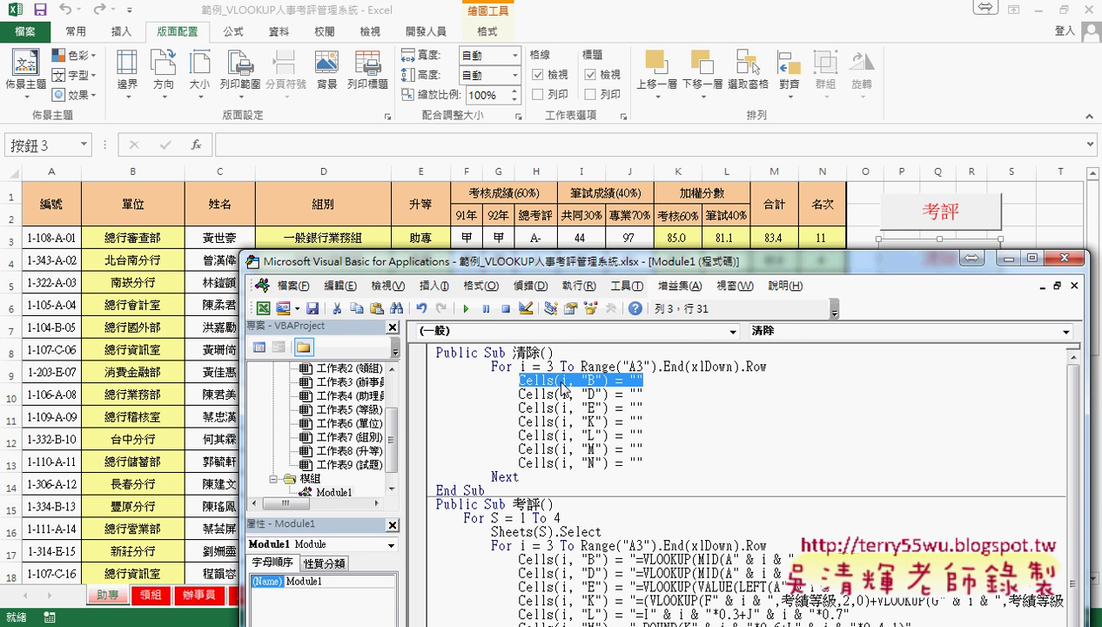
pyautogui.doubleClick(522, 367)
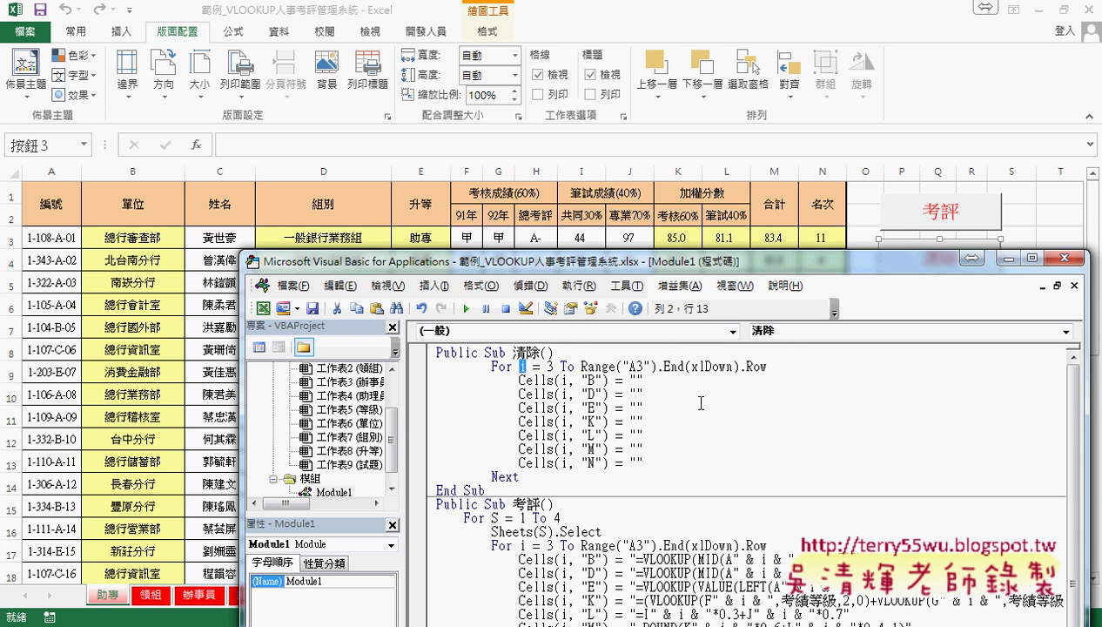
pyautogui.moveTo(673, 268)
pyautogui.mouseDown()
pyautogui.moveTo(681, 84)
pyautogui.moveTo(659, 88)
pyautogui.mouseUp()
# - Insert an indented For S = 1 To 4 … Next loop after Public Sub 清除(), starting 'sheets' inside
pyautogui.click(598, 170)
pyautogui.press('Return')
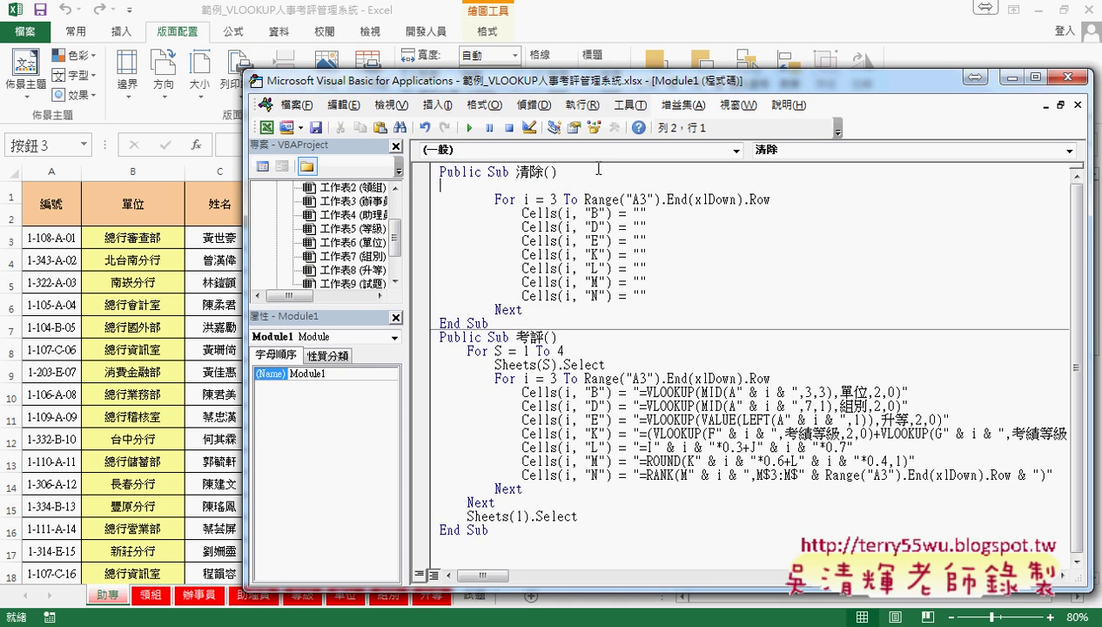
pyautogui.press('Tab')
pyautogui.write('f')
pyautogui.write('or S')
pyautogui.write('=')
pyautogui.write('1 t')
pyautogui.write('o 4')
pyautogui.press('Return')
pyautogui.press('Return')
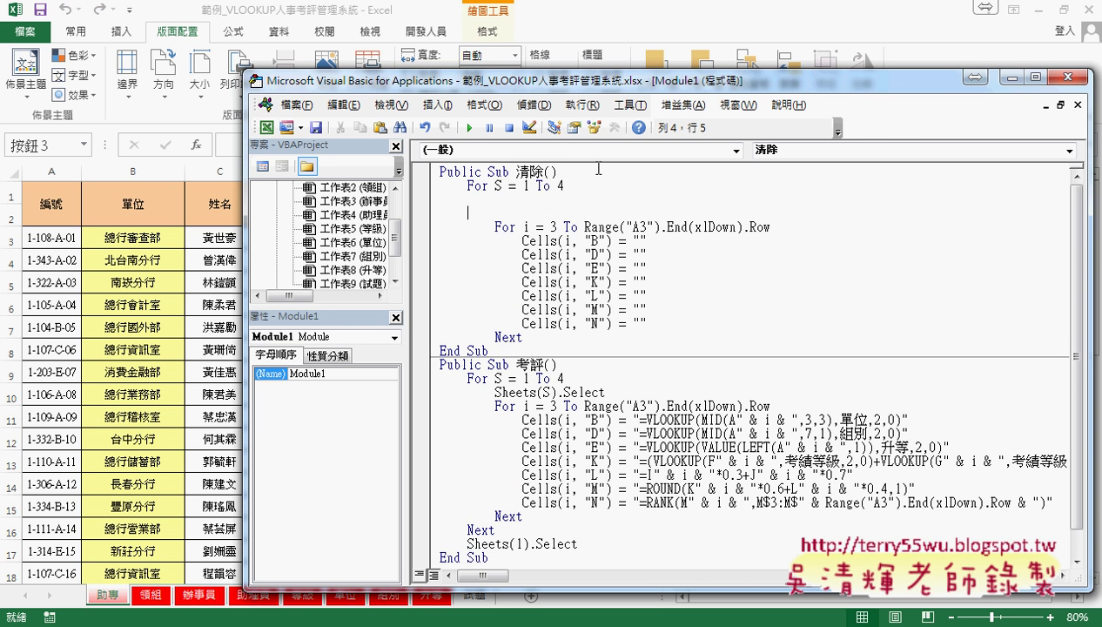
pyautogui.write('next')
pyautogui.press('Up')
pyautogui.press('Tab')
pyautogui.write('shee')
pyautogui.write('t')
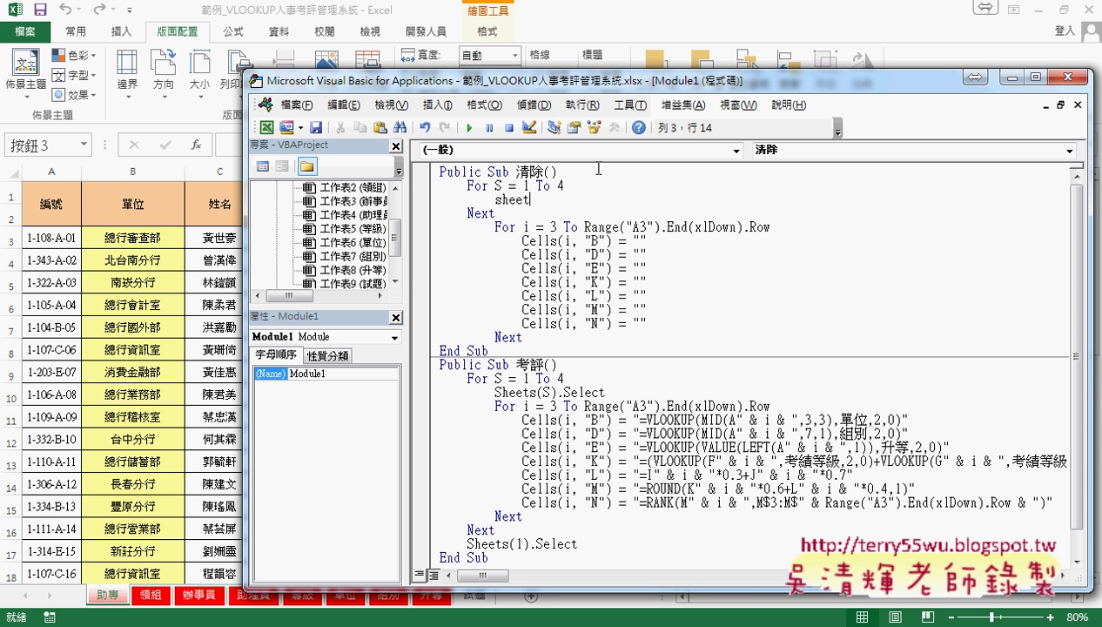
pyautogui.write('s')
# - Complete the loop's first line as Sheets(S).Select and add a blank line below it
pyautogui.write('(')
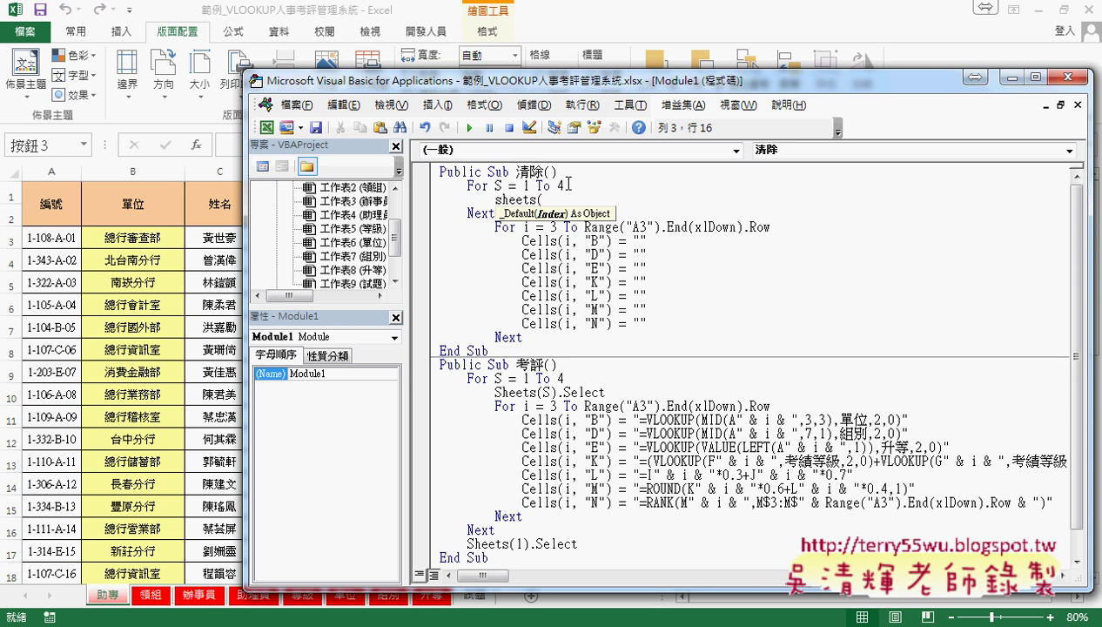
pyautogui.write('S')
pyautogui.write(')')
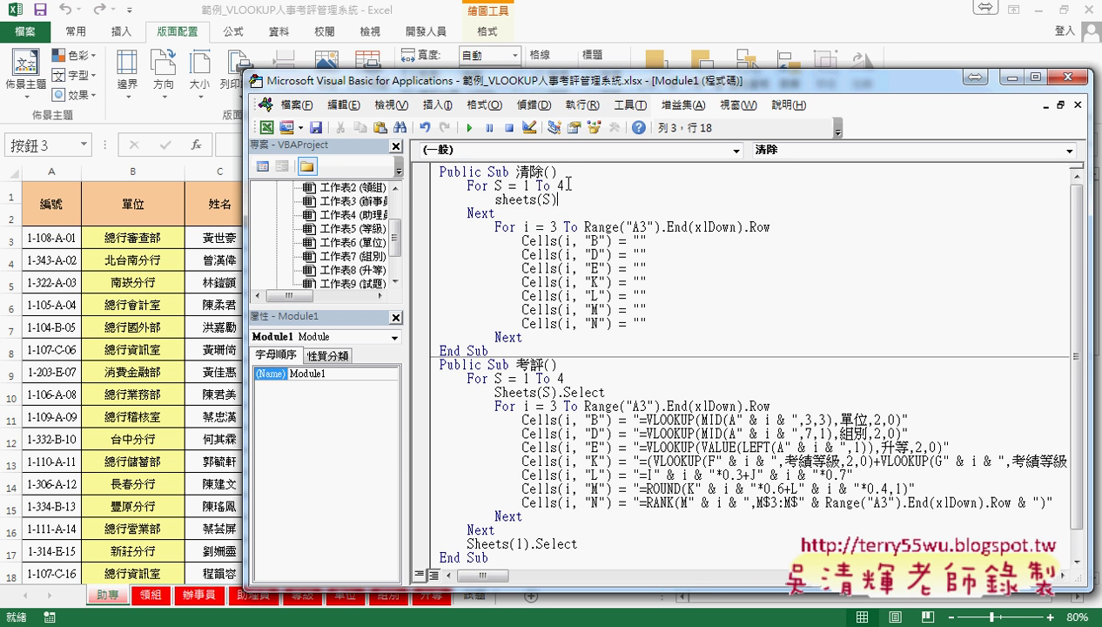
pyautogui.write('.')
pyautogui.write('sel')
pyautogui.write('ect')
pyautogui.press('Down')
pyautogui.press('Up')
pyautogui.press('Return')
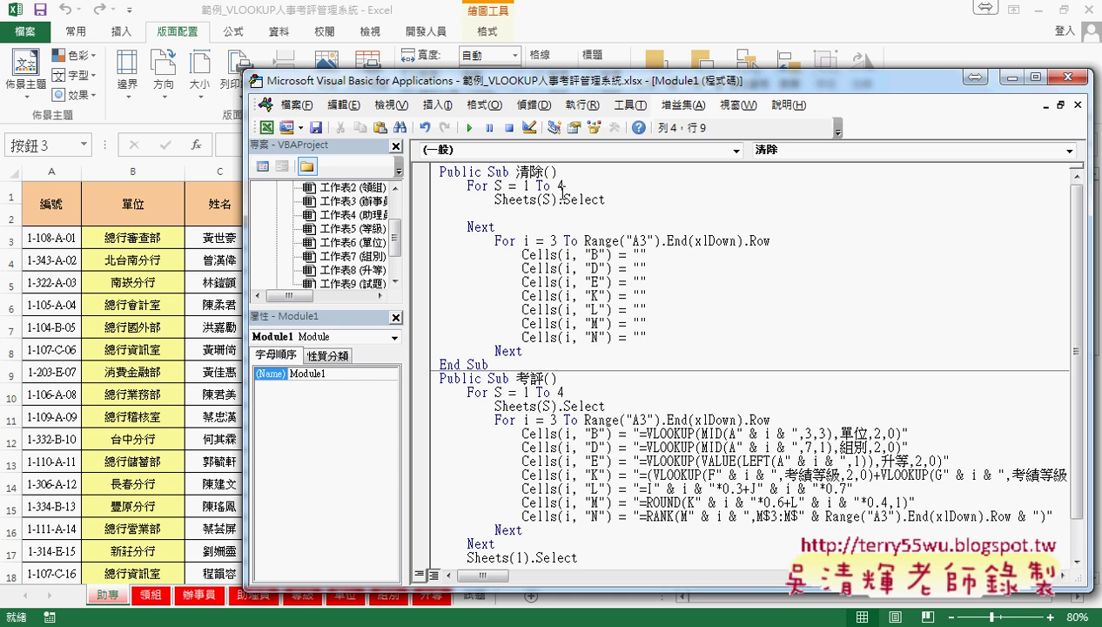
# - Move the For i … Next row-clearing block above the outer Next and indent it one level
pyautogui.click(519, 351)
pyautogui.moveTo(518, 351); pyautogui.dragTo(433, 241)
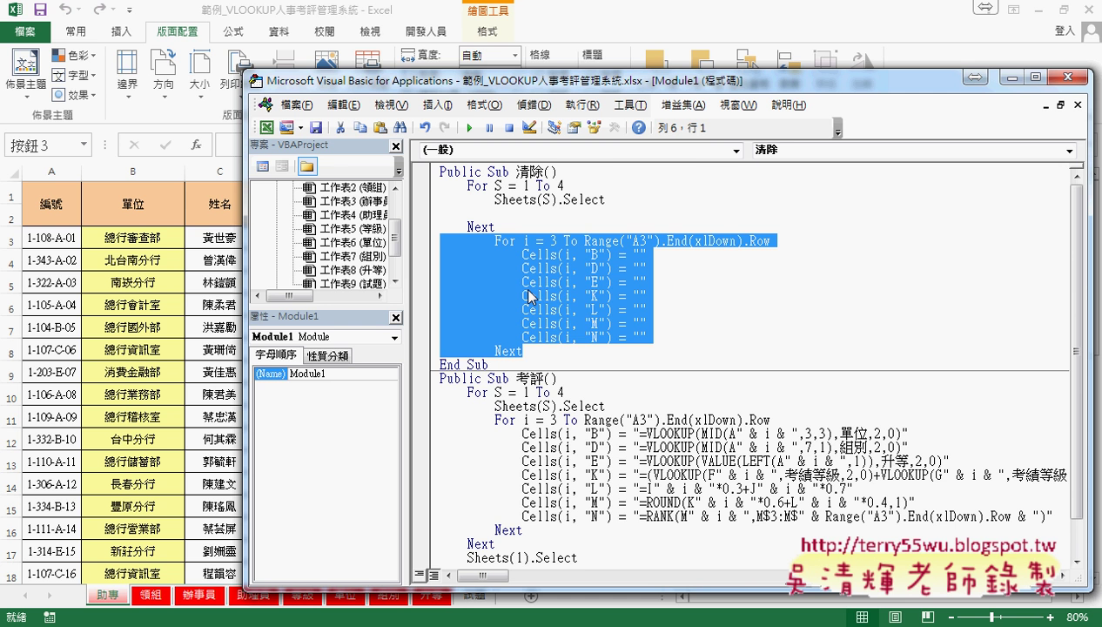
pyautogui.hotkey('shift', 'Tab')
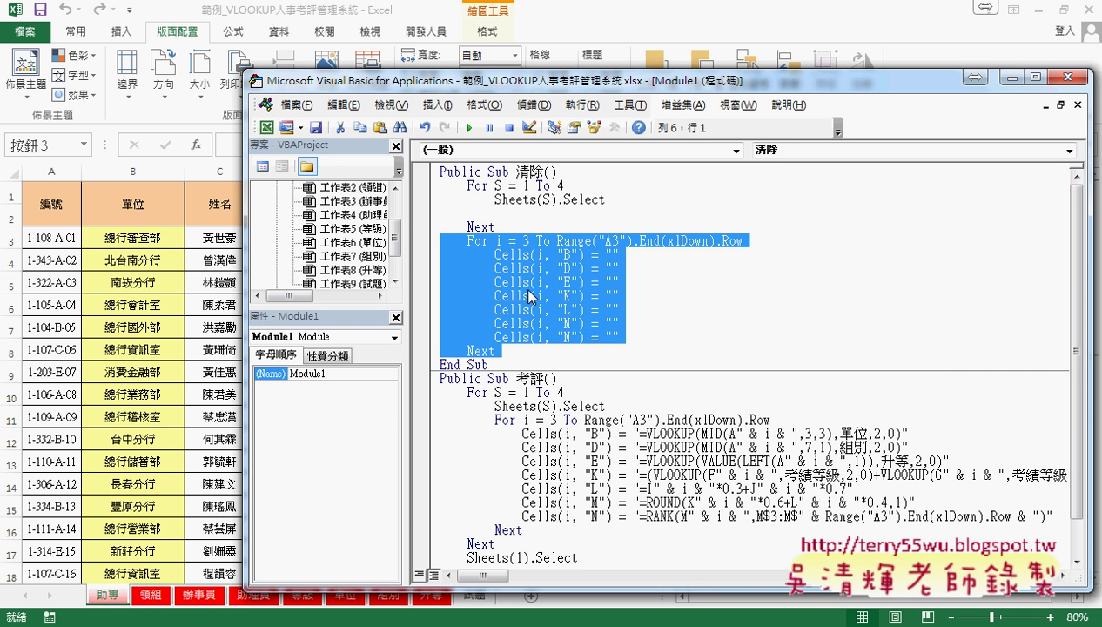
pyautogui.moveTo(529, 296); pyautogui.dragTo(436, 217)
pyautogui.moveTo(431, 208); pyautogui.dragTo(431, 209)
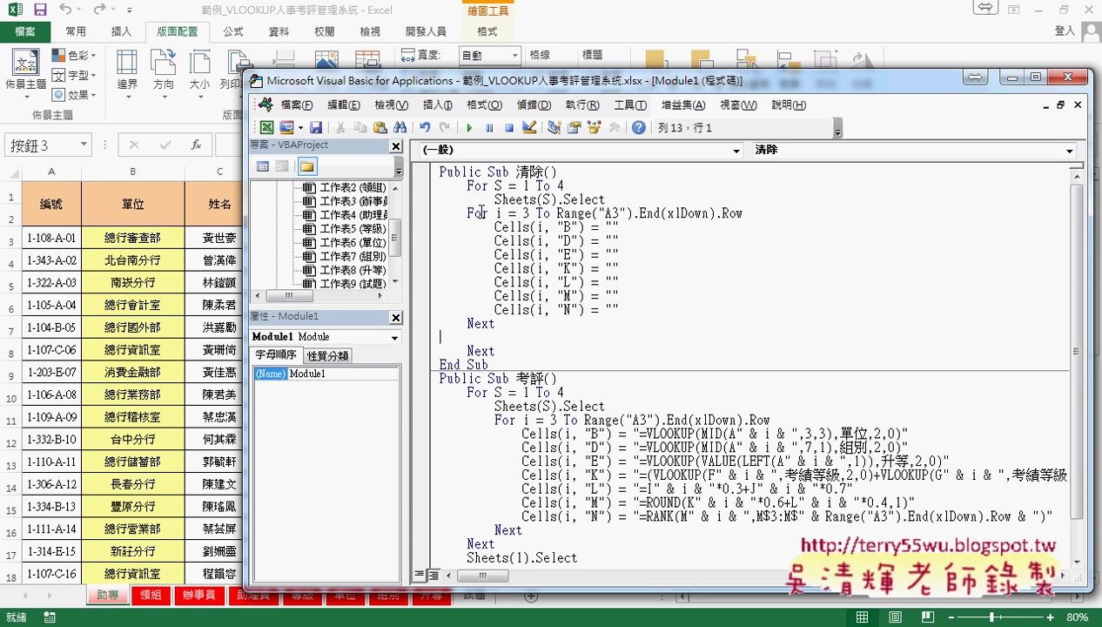
pyautogui.click(472, 185)
pyautogui.click(468, 213)
pyautogui.moveTo(495, 323); pyautogui.dragTo(429, 222)
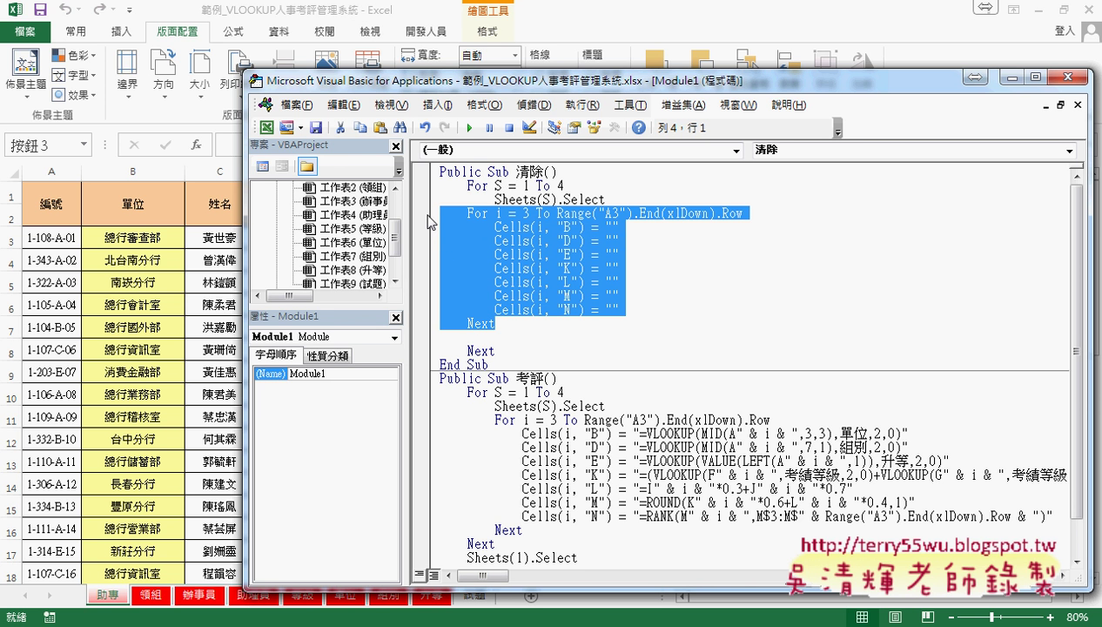
pyautogui.press('Tab')
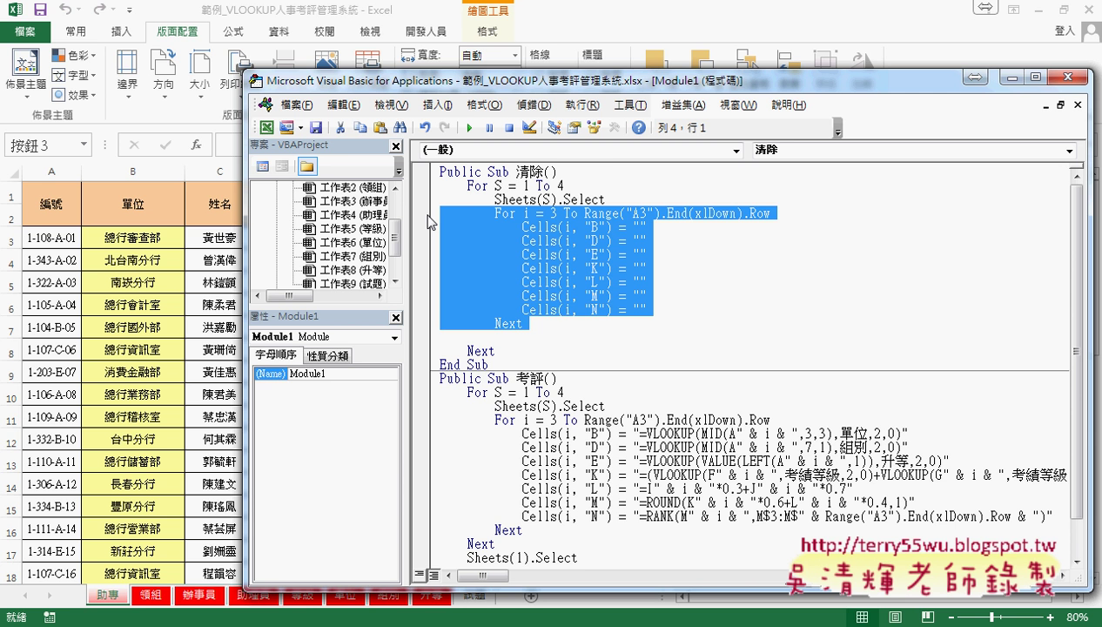
pyautogui.click(537, 187)
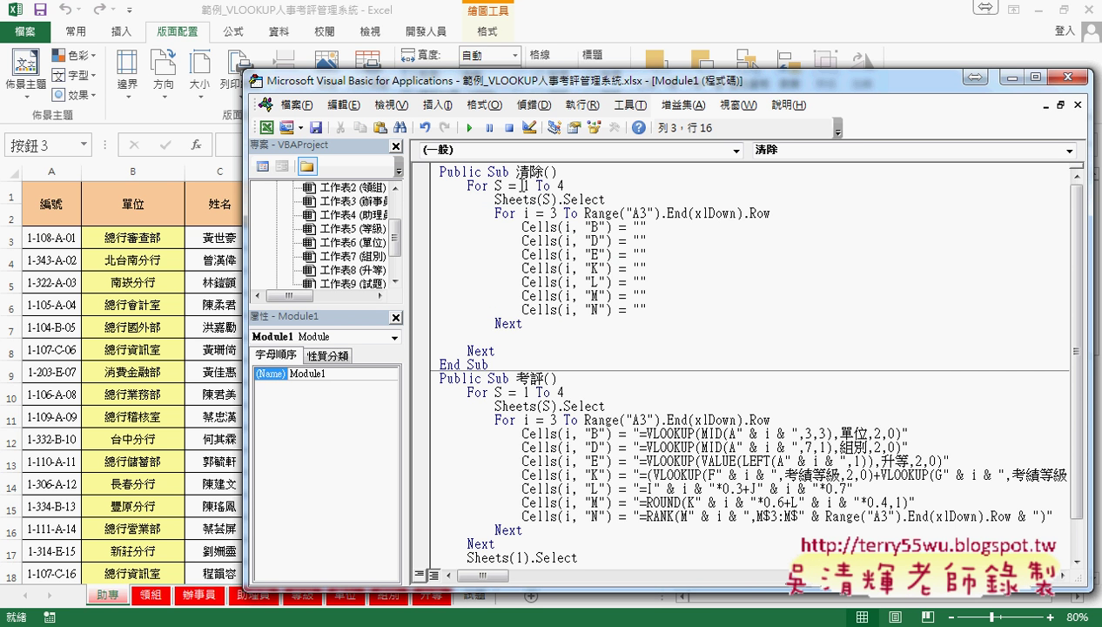
# - Explain the sheet loop's 1, S and Select parts and remove the extra blank lines after the inner Next
pyautogui.doubleClick(525, 185)
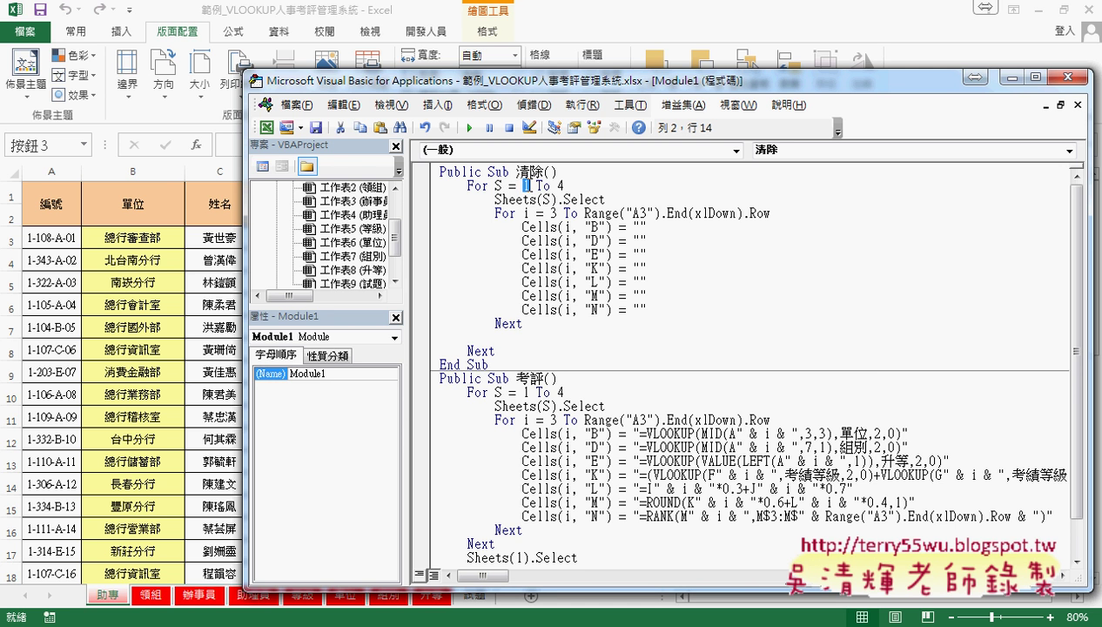
pyautogui.click(546, 199)
pyautogui.click(572, 199)
pyautogui.moveTo(496, 213)
pyautogui.mouseDown()
pyautogui.moveTo(526, 213)
pyautogui.moveTo(580, 321)
pyautogui.mouseUp()
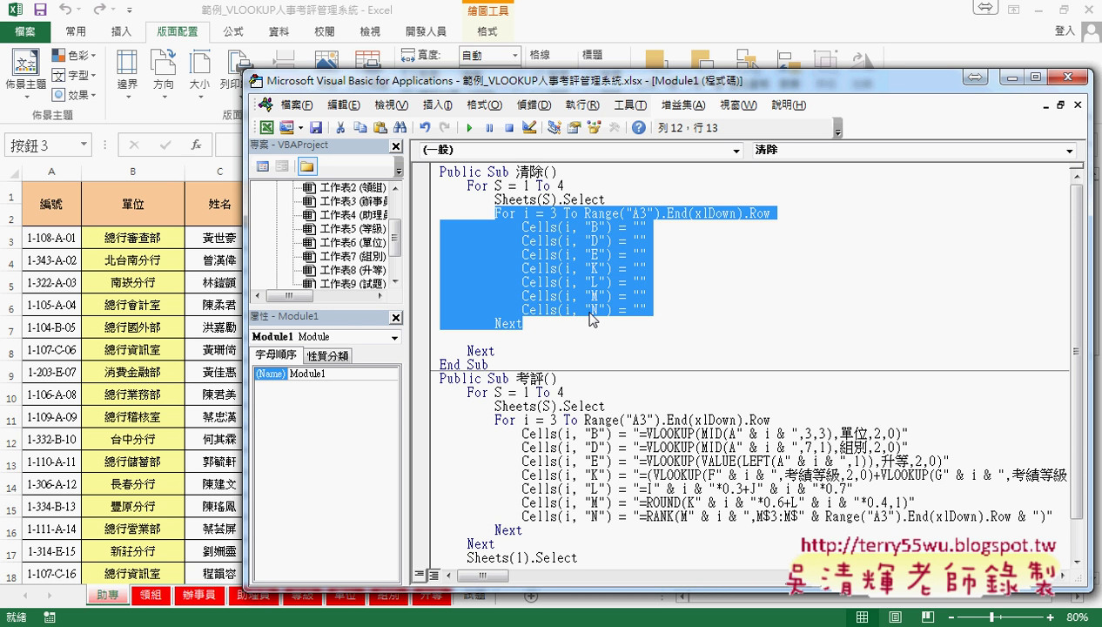
pyautogui.click(538, 326)
pyautogui.press('Delete')
pyautogui.press('Down')
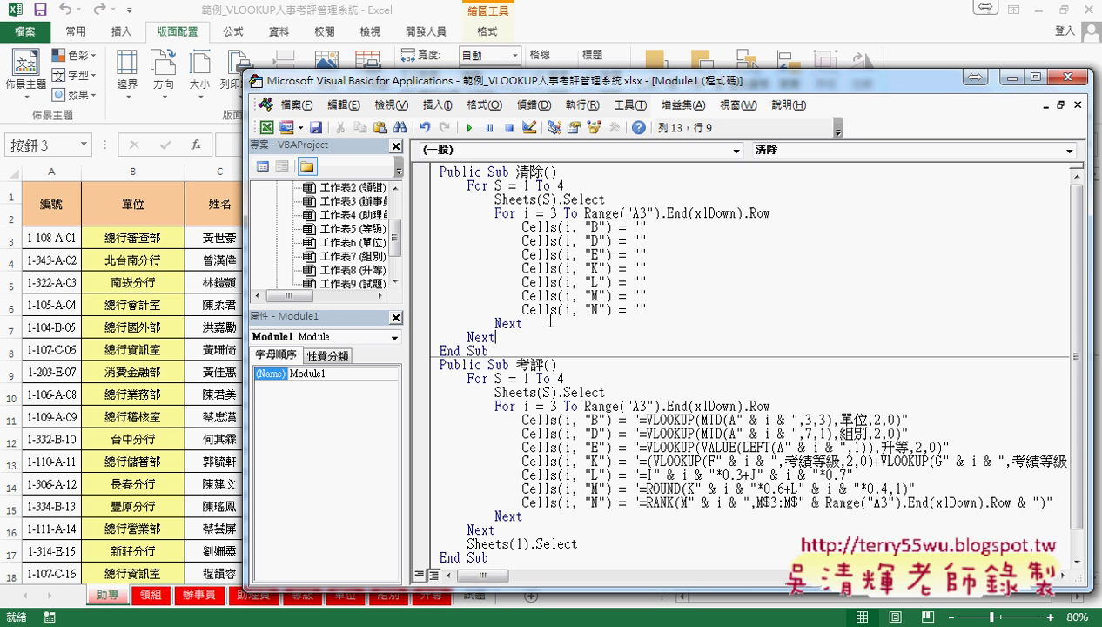
pyautogui.press('Return')
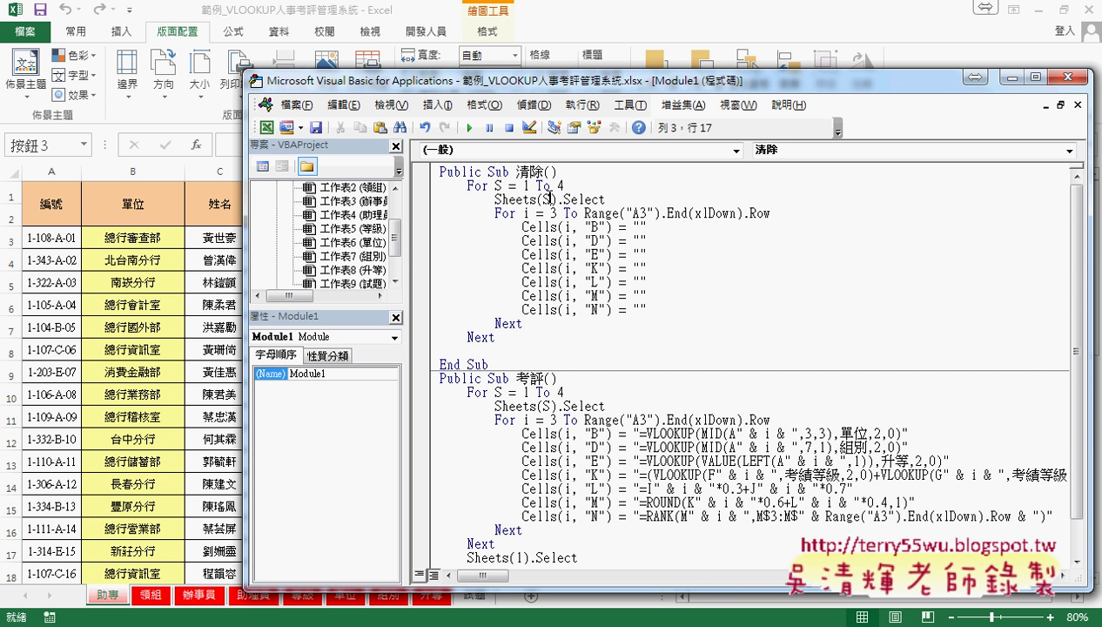
pyautogui.doubleClick(546, 199)
# - Add Sheets(1).Select after the outer Next, then highlight the VLOOKUP text in 考評's column B line
pyautogui.click(471, 349)
pyautogui.moveTo(604, 200)
pyautogui.mouseDown()
pyautogui.moveTo(494, 199)
pyautogui.moveTo(467, 349)
pyautogui.mouseUp()
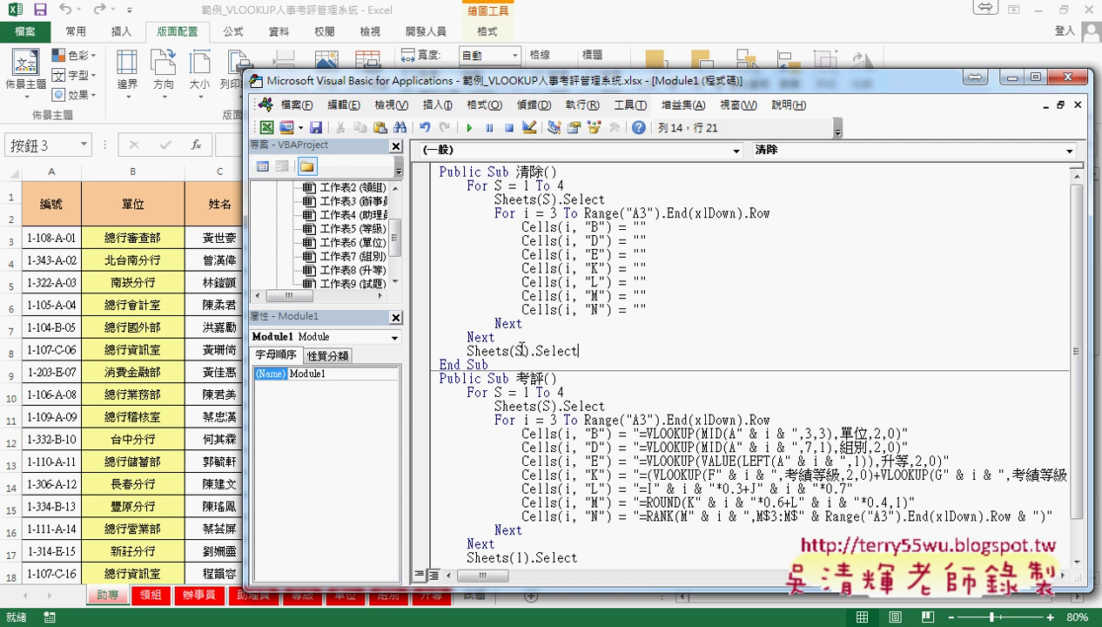
pyautogui.doubleClick(519, 350)
pyautogui.write('1')
pyautogui.click(835, 419)
pyautogui.moveTo(578, 353); pyautogui.dragTo(466, 351)
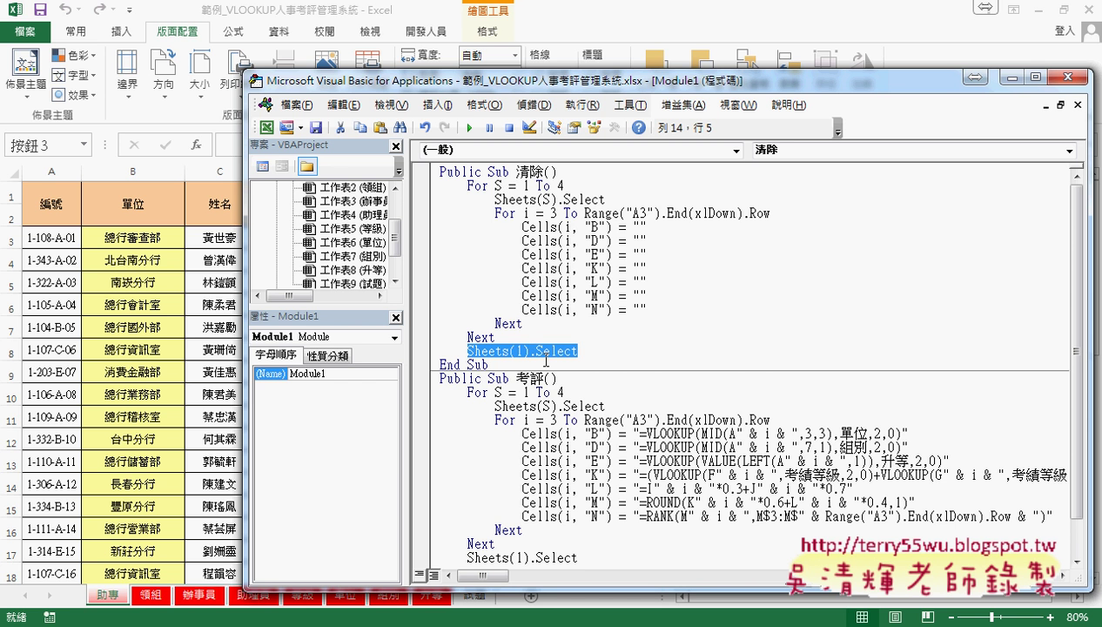
pyautogui.doubleClick(649, 227)
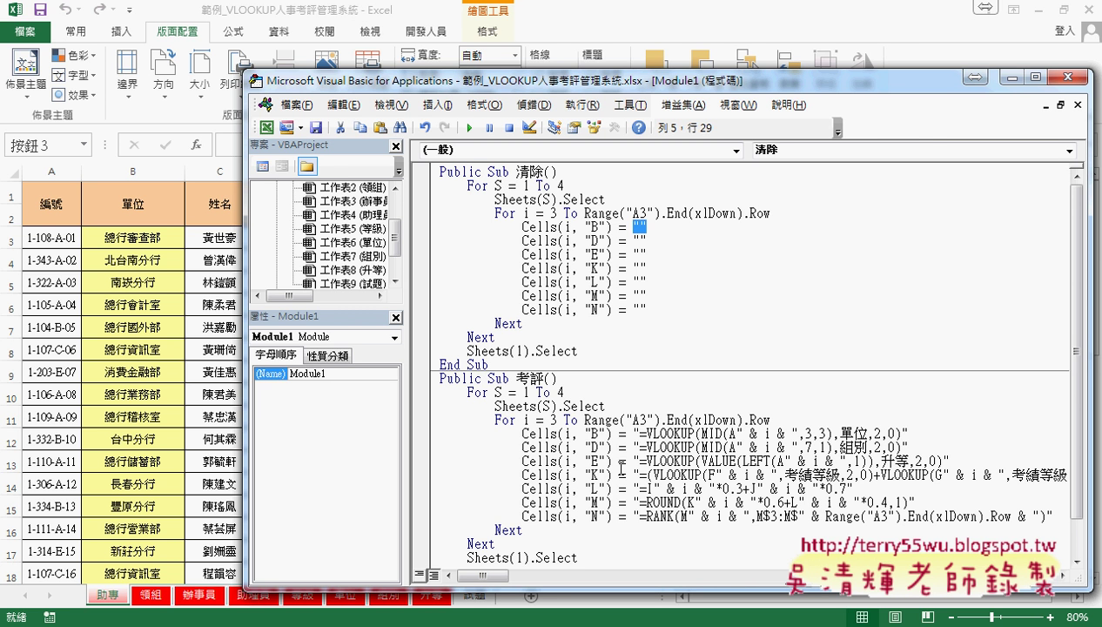
pyautogui.moveTo(641, 432); pyautogui.dragTo(903, 433)
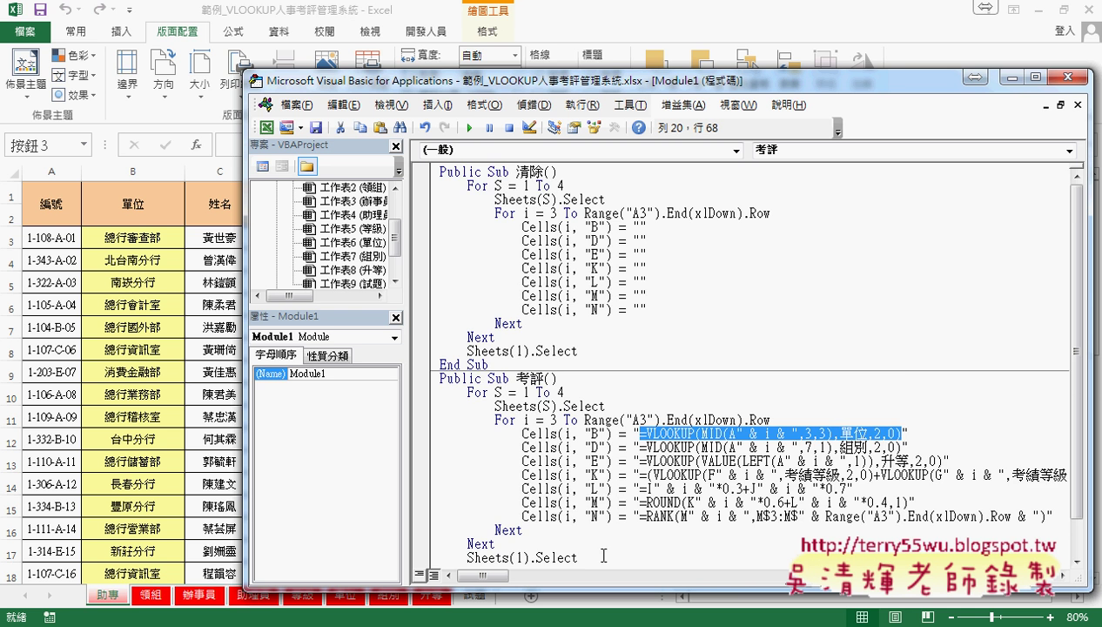
# - Delete the 考評 body, copy the 清除 For S/For i loop into it, and switch to the 助專 sheet
pyautogui.scroll(-1, 597, 549)
pyautogui.click(516, 536)
pyautogui.moveTo(612, 513); pyautogui.dragTo(404, 354)
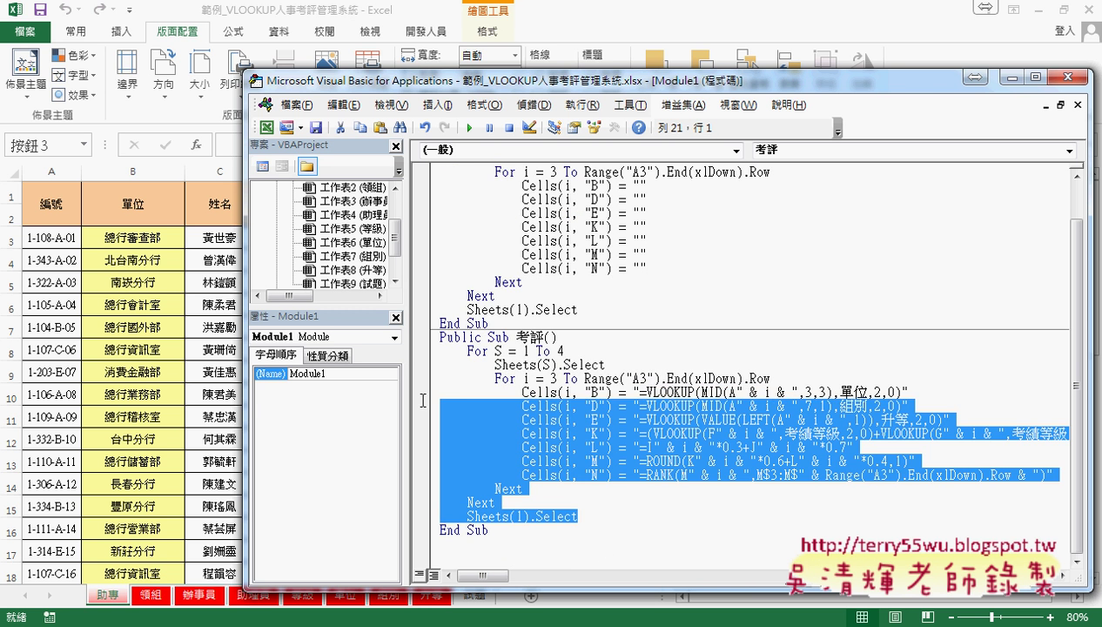
pyautogui.press('Delete')
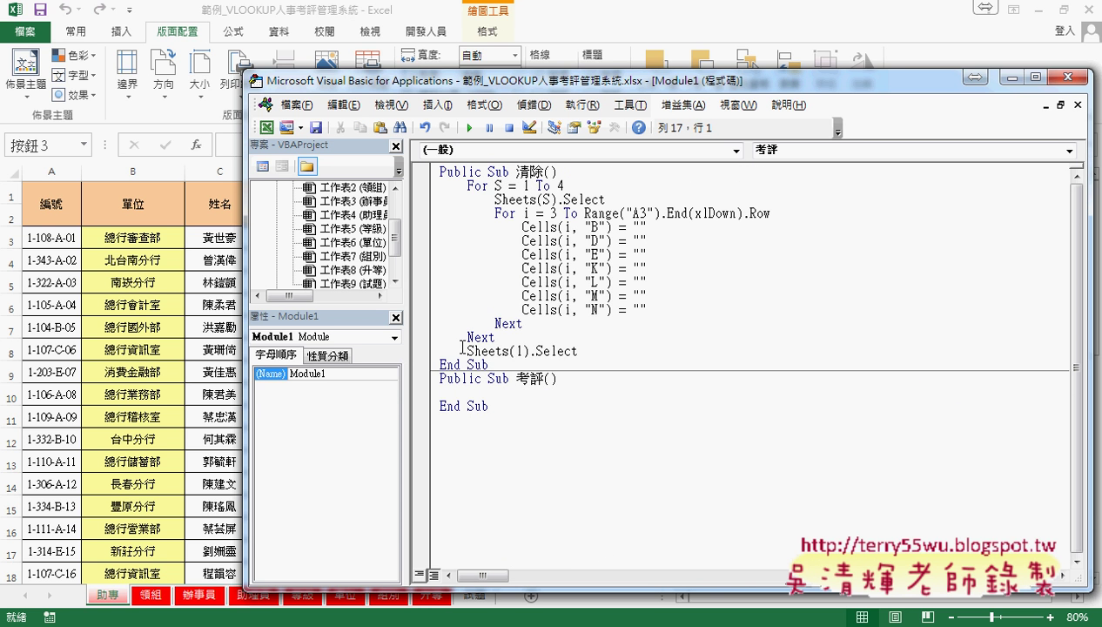
pyautogui.moveTo(578, 351); pyautogui.dragTo(439, 185)
pyautogui.moveTo(476, 221); pyautogui.dragTo(458, 400)
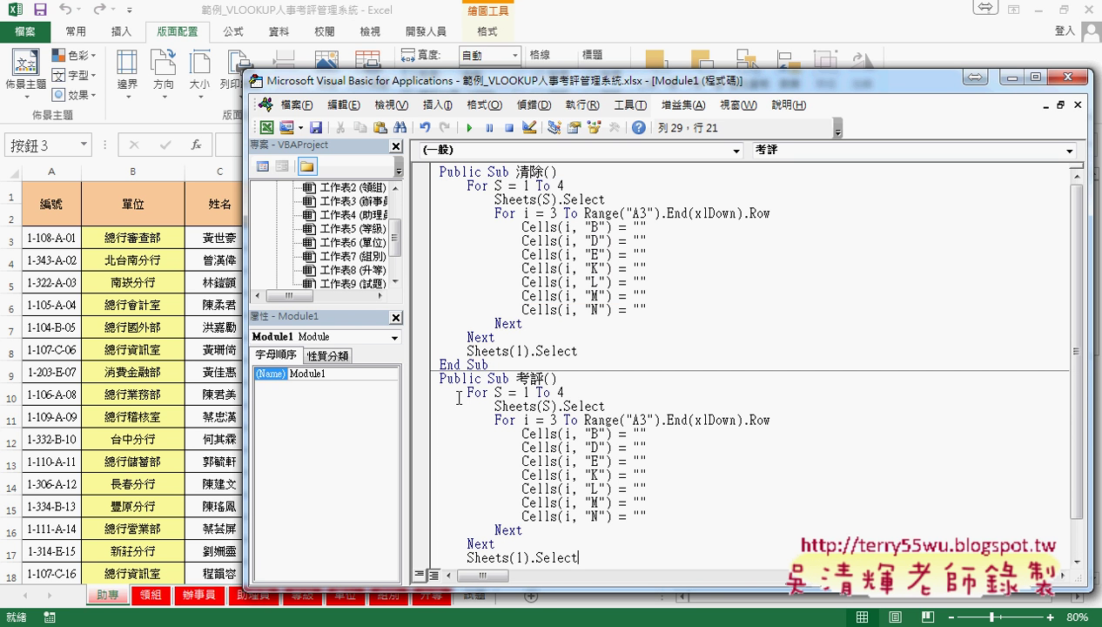
pyautogui.click(640, 431)
pyautogui.click(136, 242)
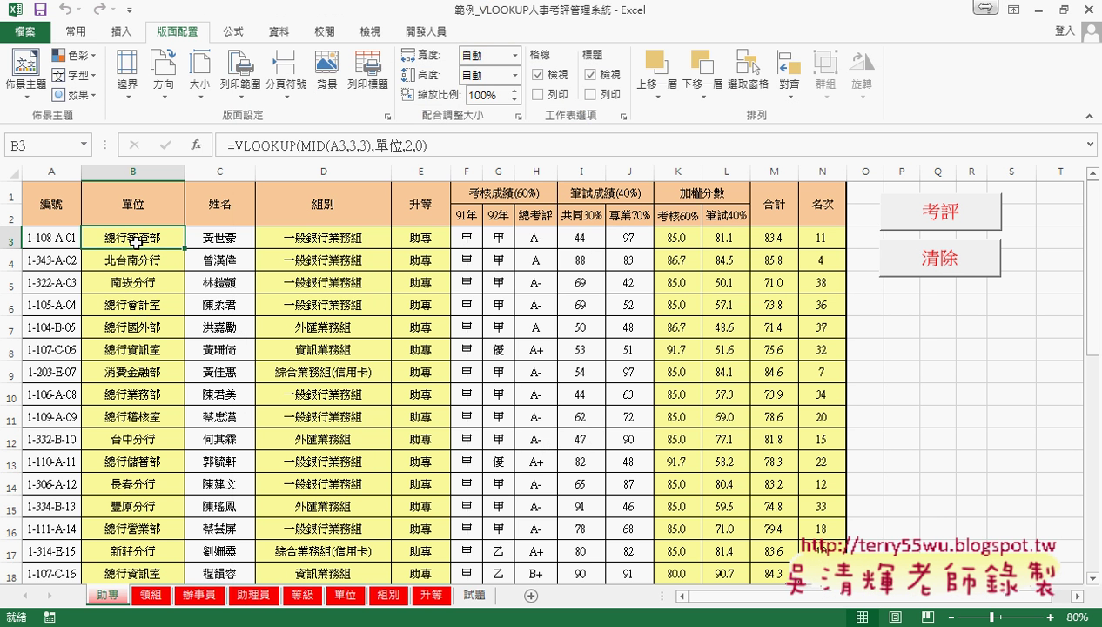
# - Copy B3's =VLOOKUP(MID(A3,3,3),單位,2,0) formula and paste it into 考評's Cells(i, "B") line
pyautogui.click(419, 144)
pyautogui.rightClick(228, 145)
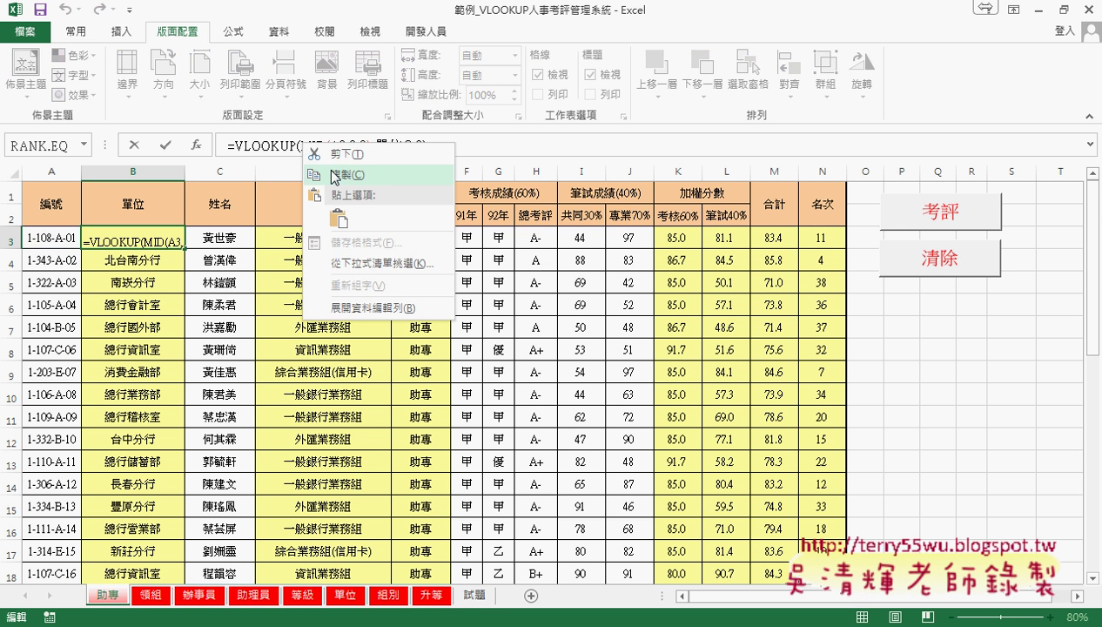
pyautogui.click(330, 167)
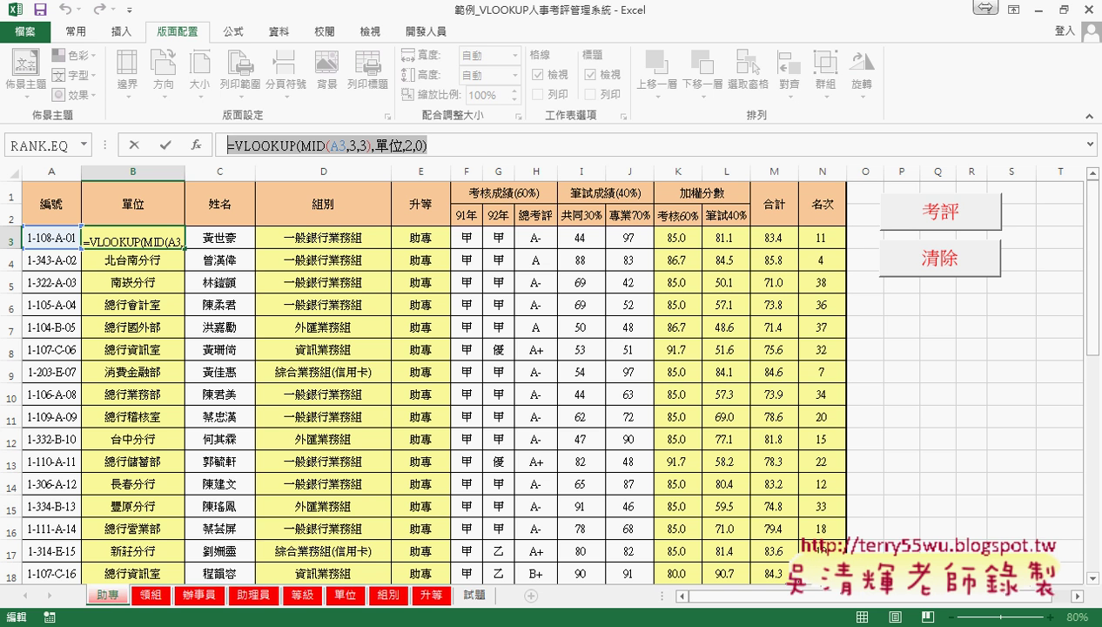
pyautogui.click(327, 539)
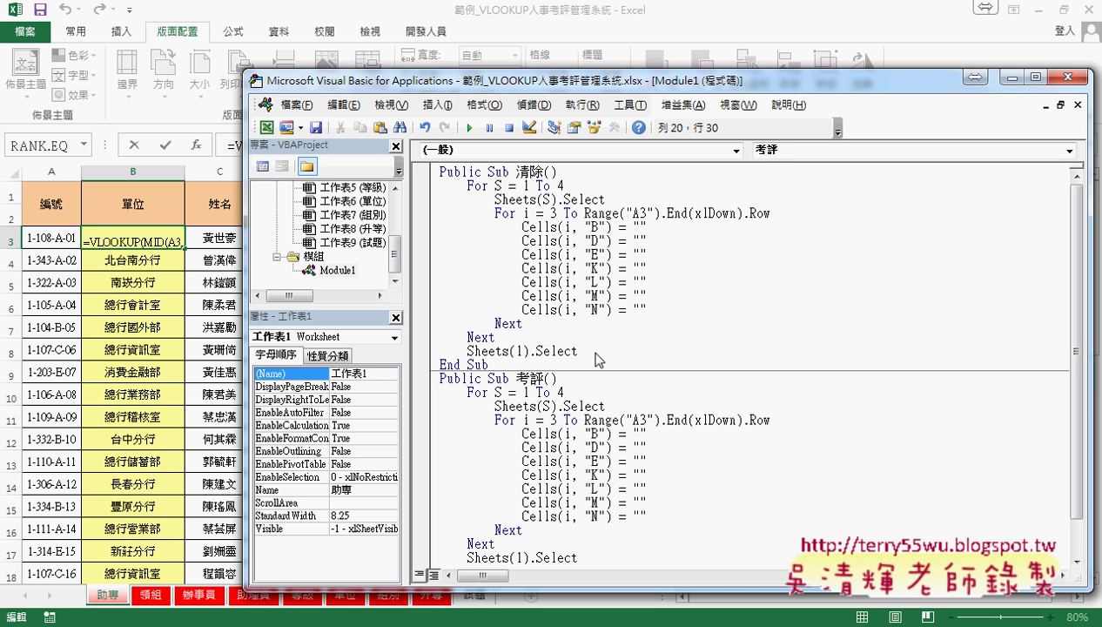
pyautogui.click(144, 144)
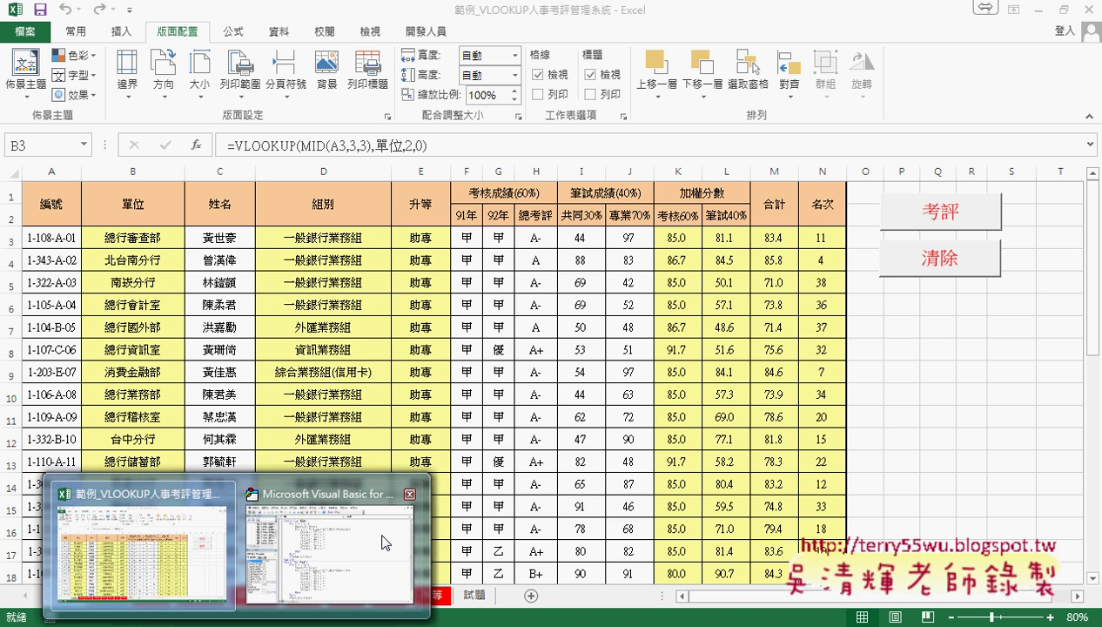
pyautogui.click(358, 538)
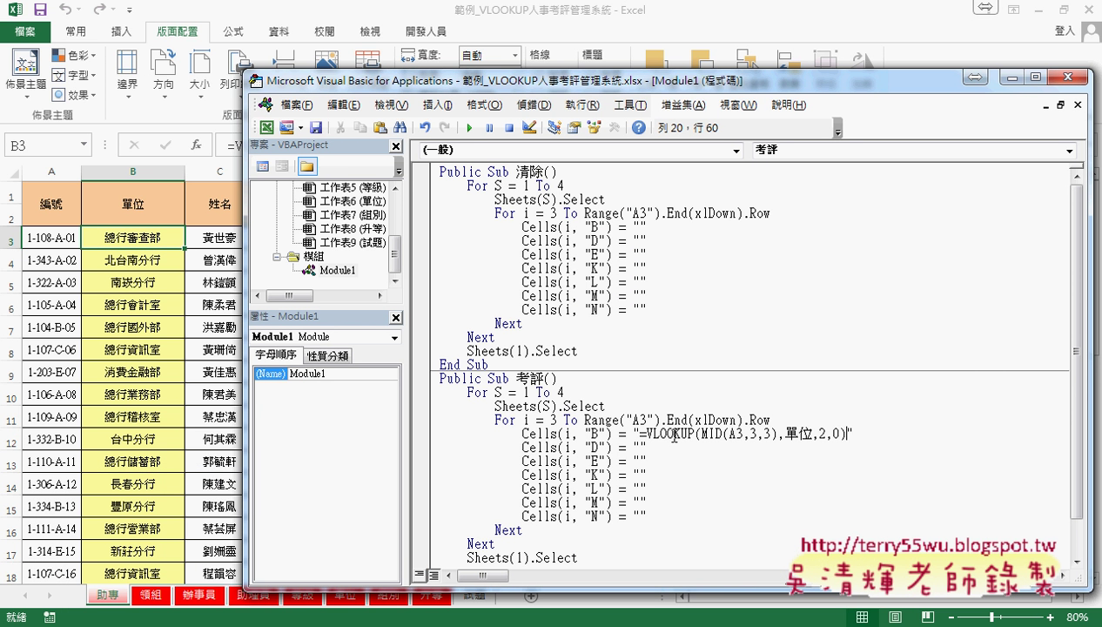
pyautogui.hotkey('ctrl', 'v')
pyautogui.doubleClick(549, 420)
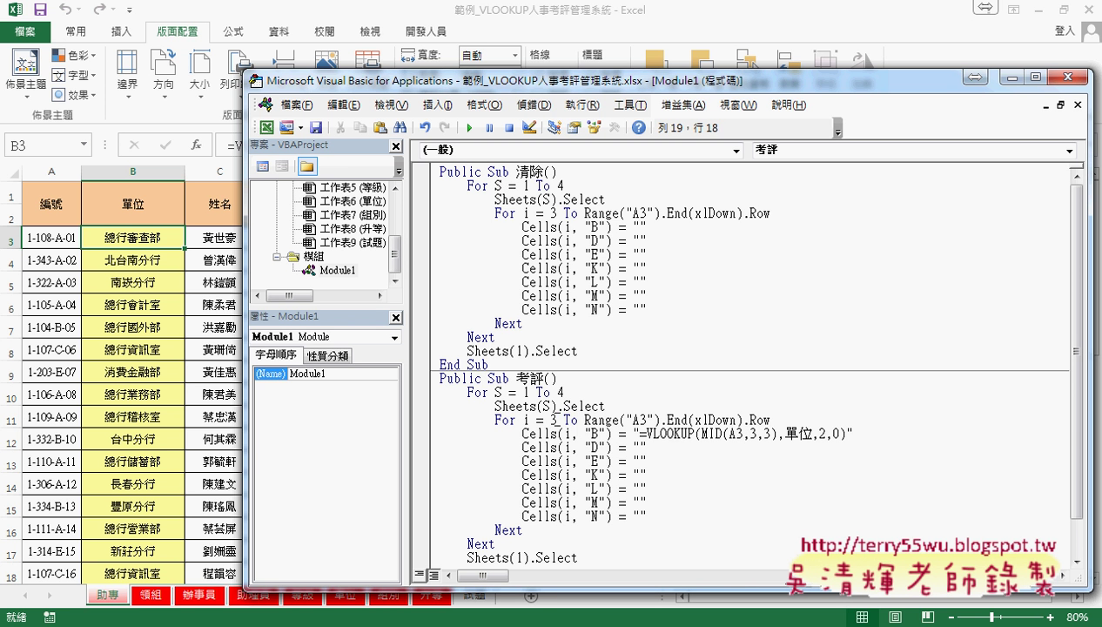
pyautogui.doubleClick(738, 433)
# - Compare the formulas in cells B3, B4 and B5 to see how the row number changes
pyautogui.click(148, 239)
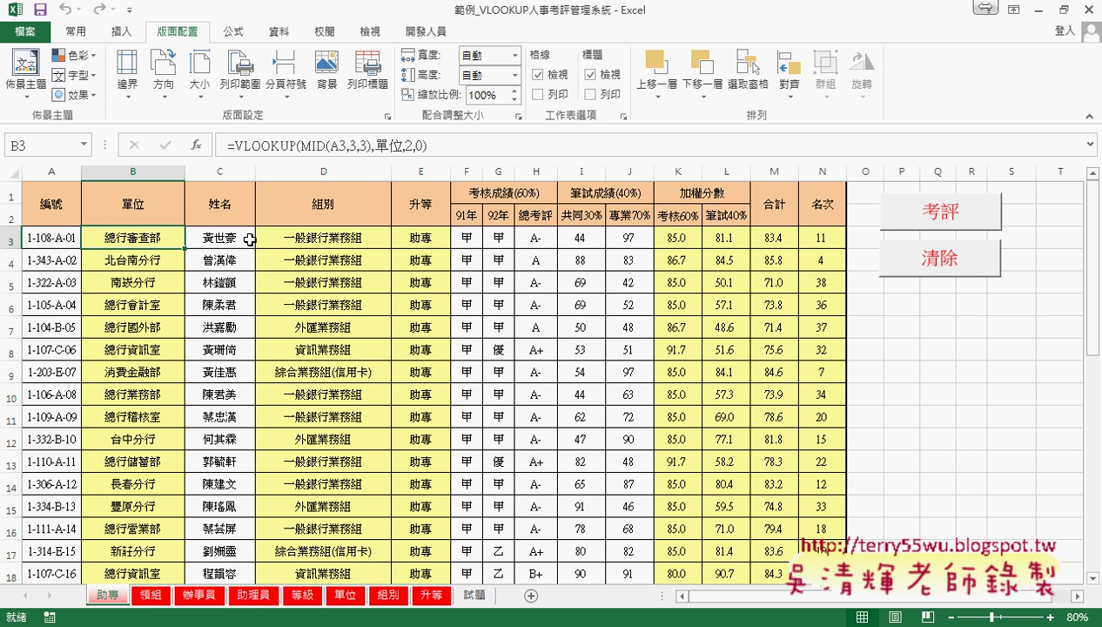
pyautogui.click(152, 264)
pyautogui.click(154, 275)
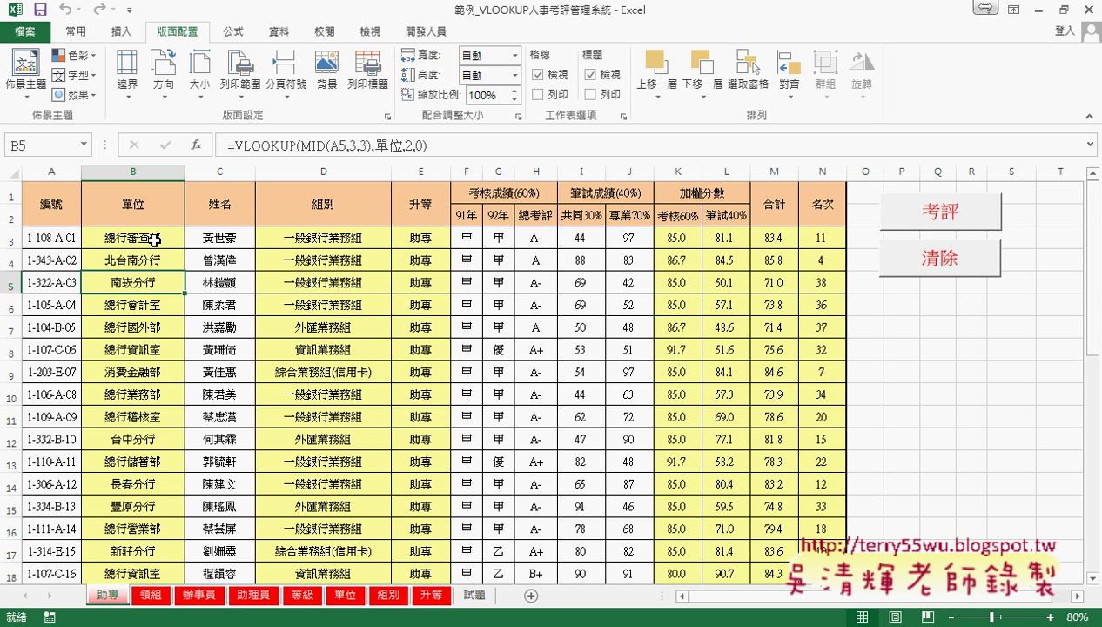
pyautogui.click(152, 239)
pyautogui.click(153, 259)
pyautogui.click(152, 240)
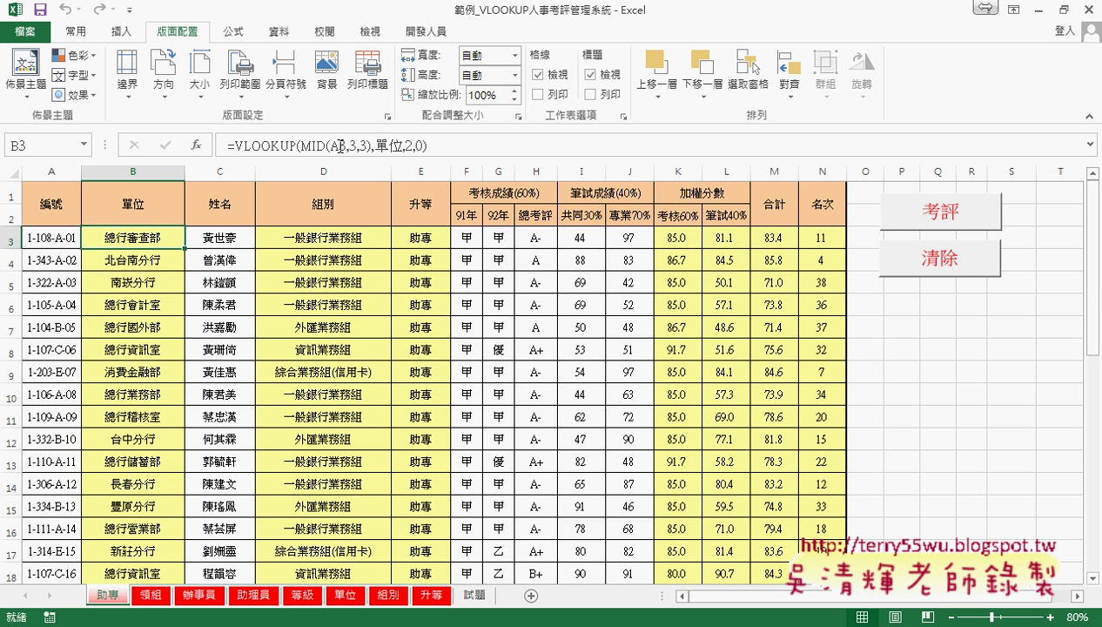
pyautogui.click(1037, 12)
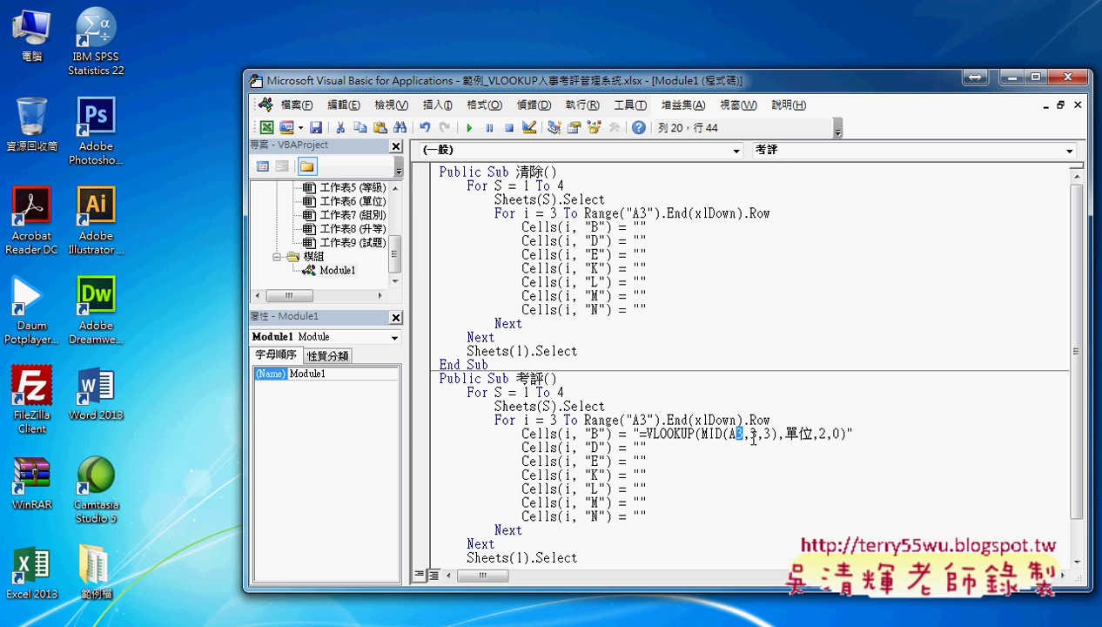
# - Change A3 in the VLOOKUP line to A" & i & ", then bring in the completed 考評 code
pyautogui.write('""')
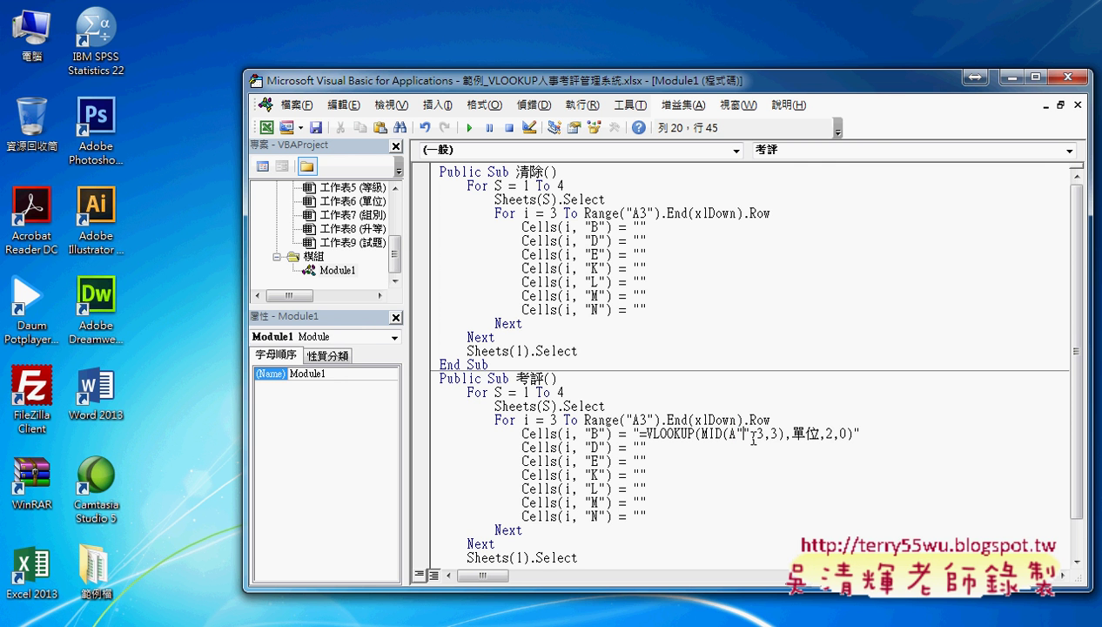
pyautogui.write('&')
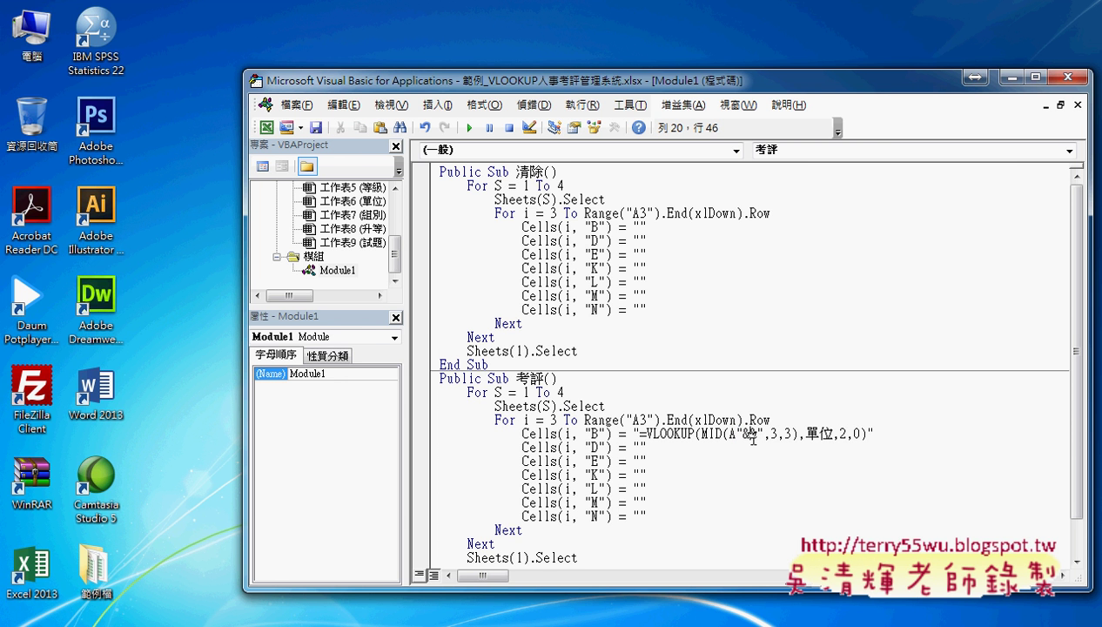
pyautogui.write('i')
pyautogui.press('Left')
pyautogui.press('Left')
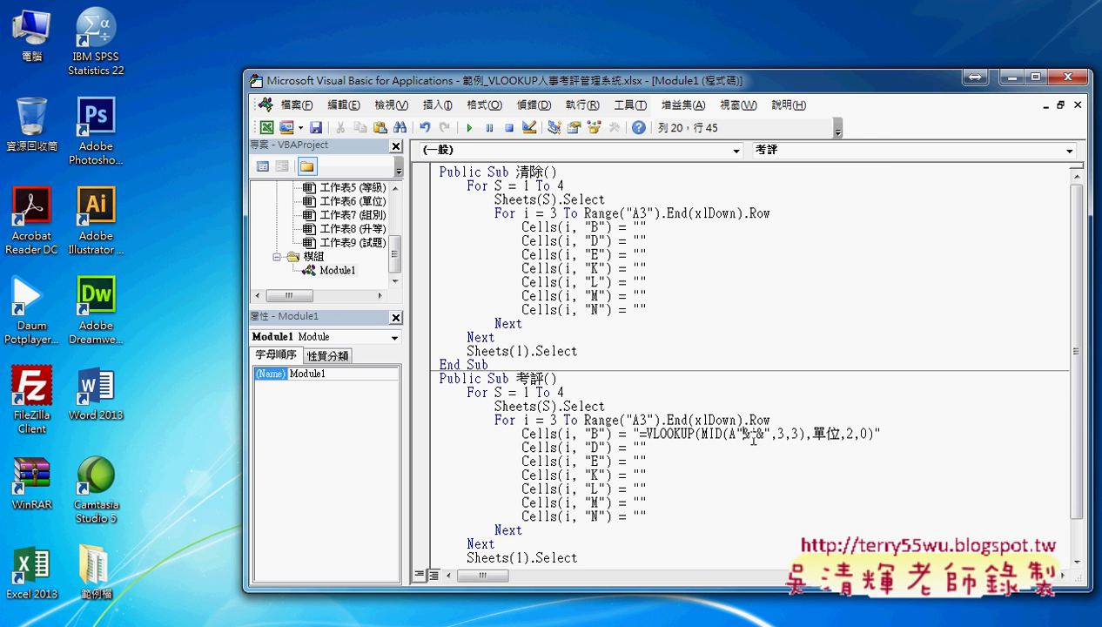
pyautogui.press('Right')
pyautogui.press('Right')
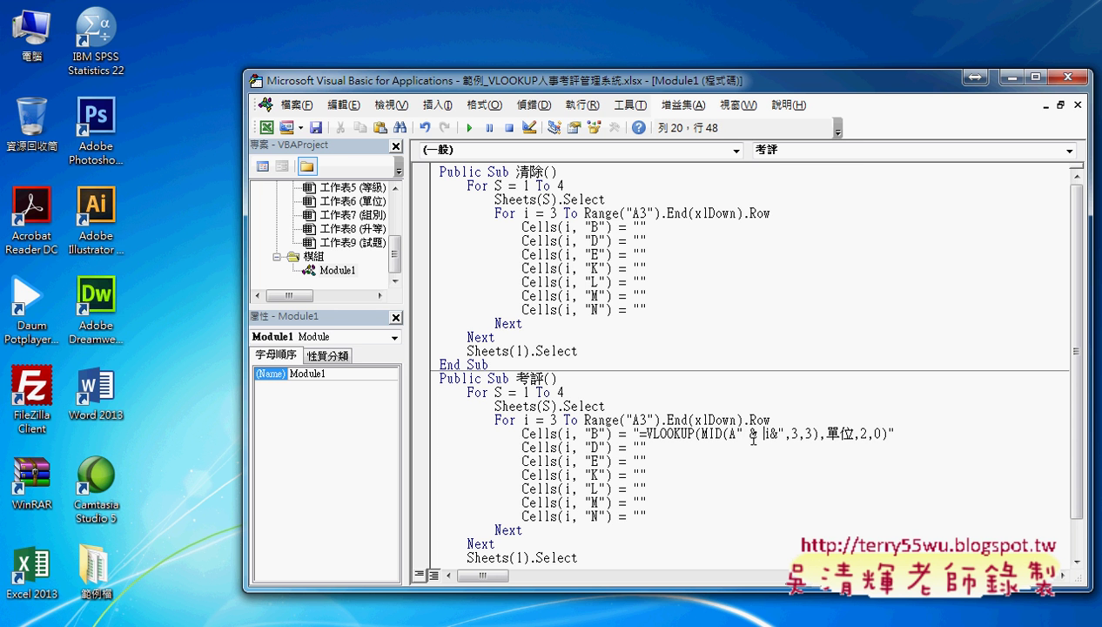
pyautogui.press('Right')
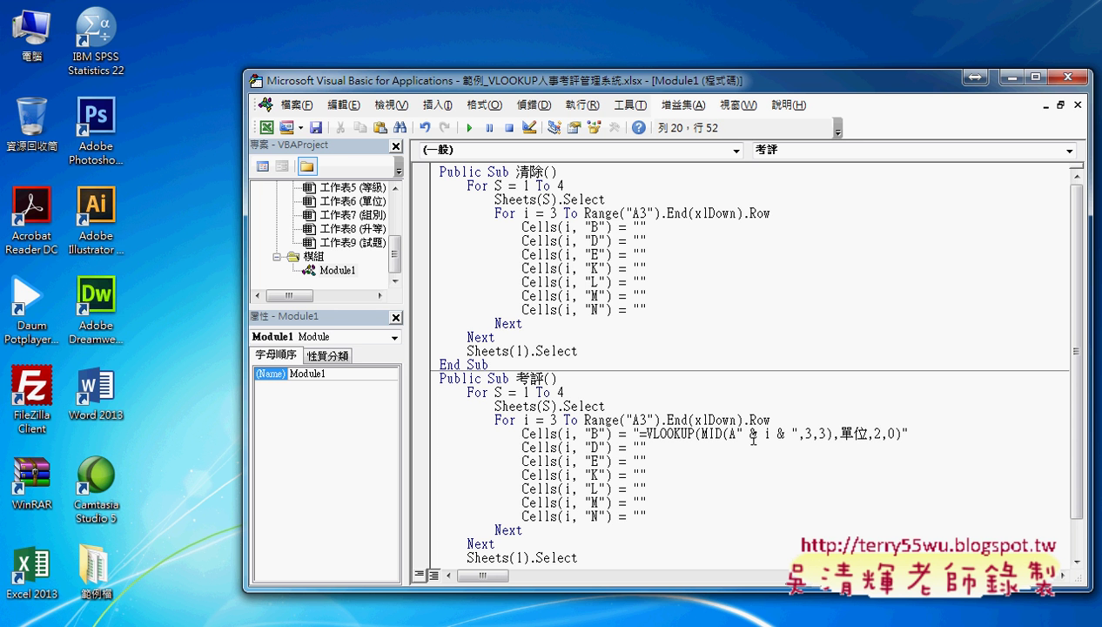
pyautogui.click(736, 432)
pyautogui.moveTo(738, 432); pyautogui.dragTo(795, 432)
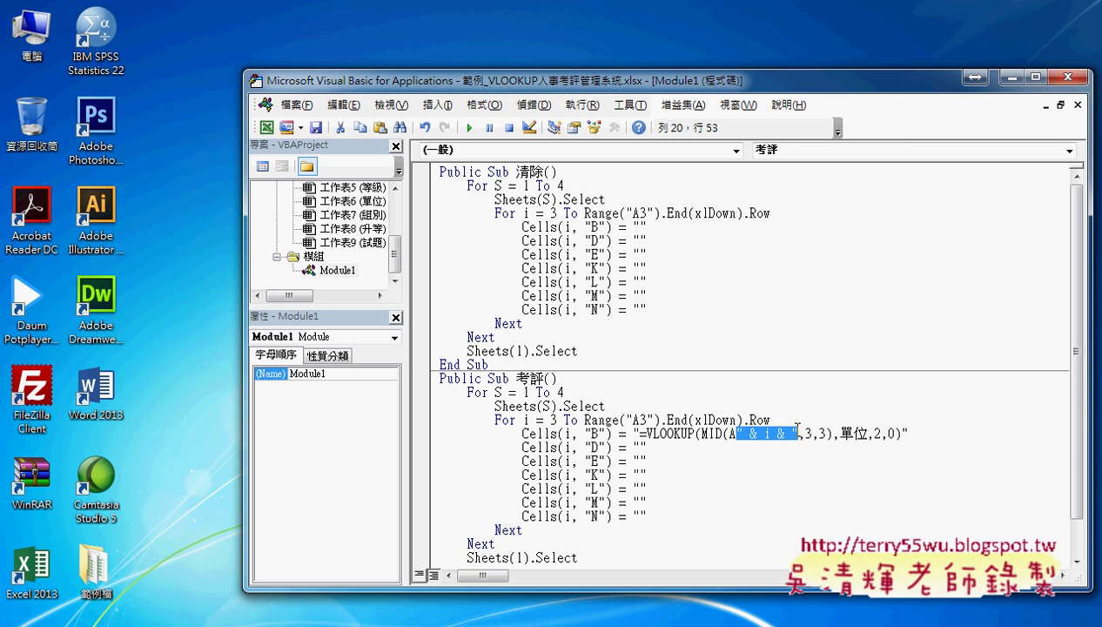
pyautogui.press('BackSpace')
pyautogui.press('BackSpace')
pyautogui.press('BackSpace')
pyautogui.press('BackSpace')
pyautogui.press('BackSpace')
pyautogui.press('BackSpace')
pyautogui.press('BackSpace')
pyautogui.press('BackSpace')
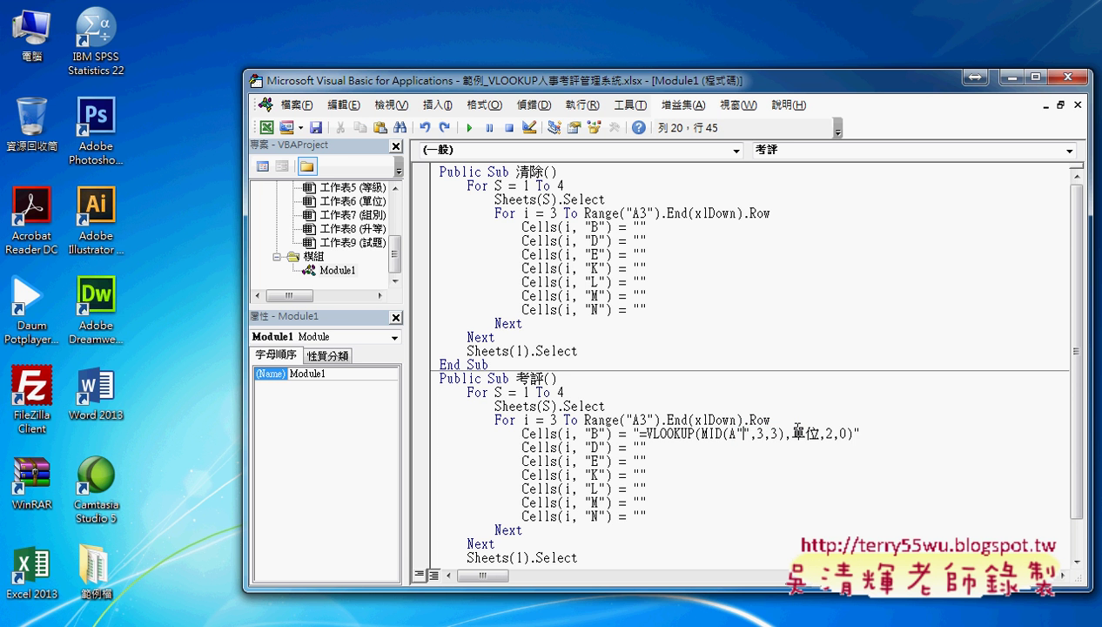
pyautogui.hotkey('ctrl', 'z')
pyautogui.hotkey('ctrl', 'z')
pyautogui.hotkey('ctrl', 'z')
pyautogui.hotkey('ctrl', 'z')
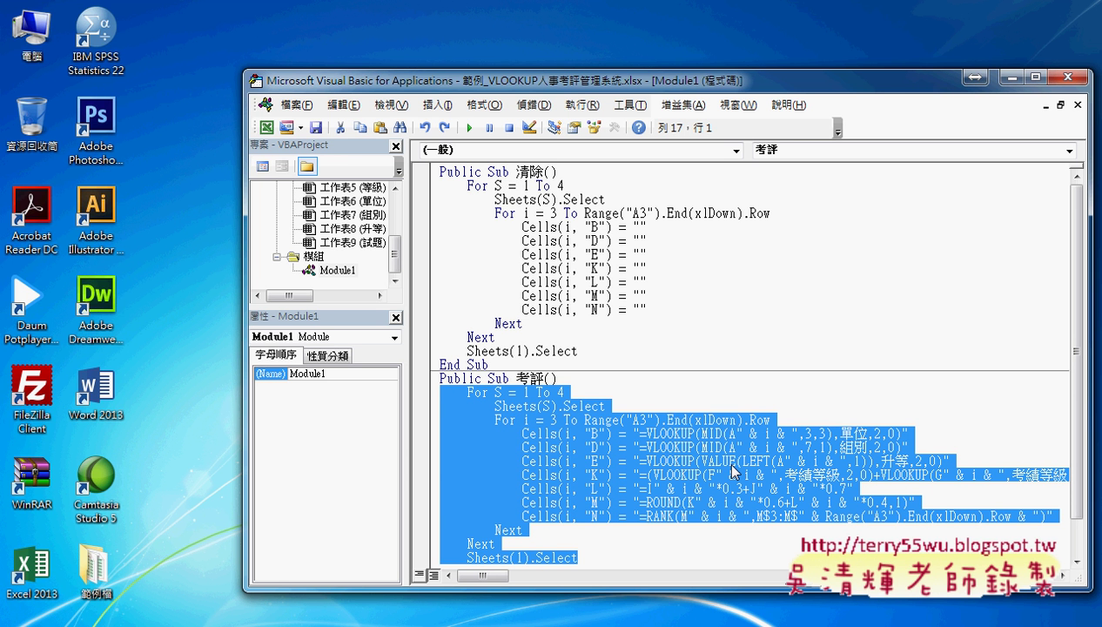
# - Inspect the ranges used by the RANK formula in cell N3 on the 助專 sheet
pyautogui.click(693, 199)
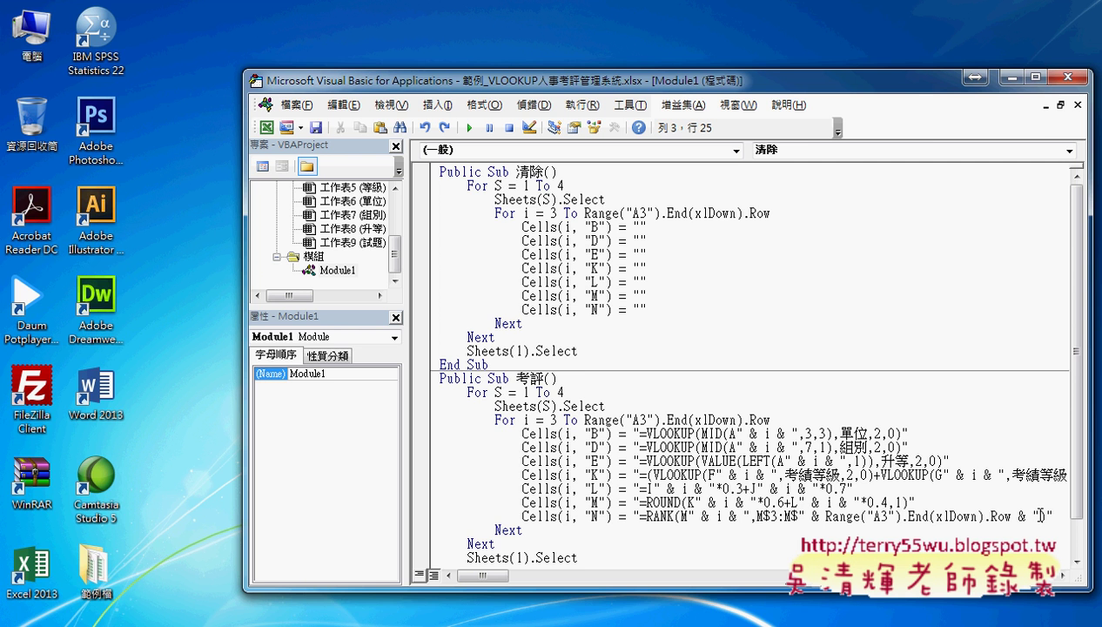
pyautogui.moveTo(237, 616)
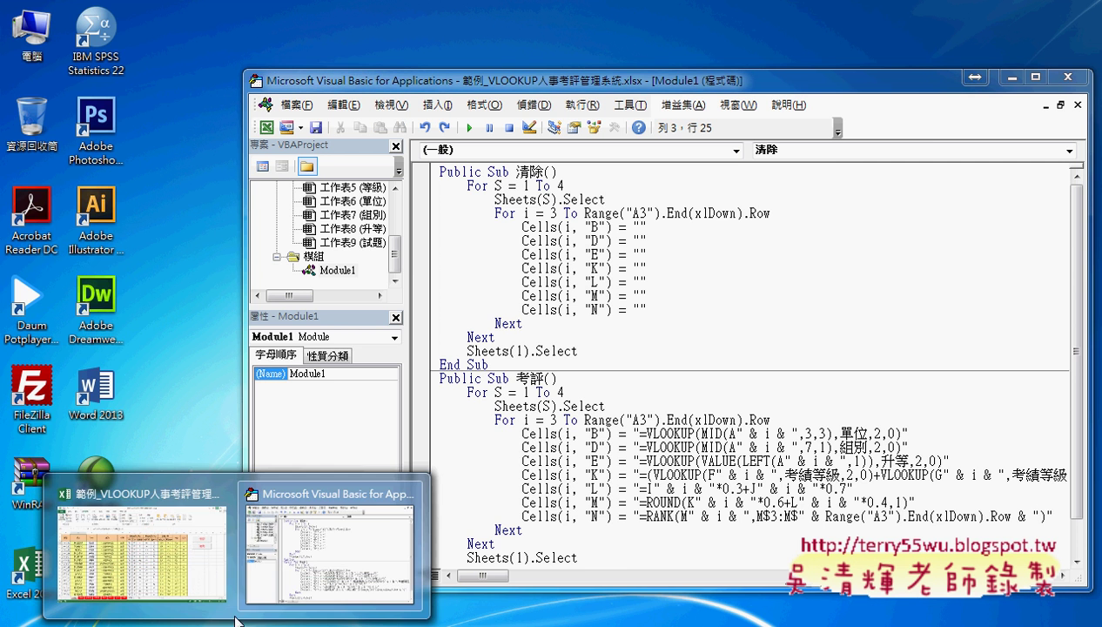
pyautogui.click(200, 544)
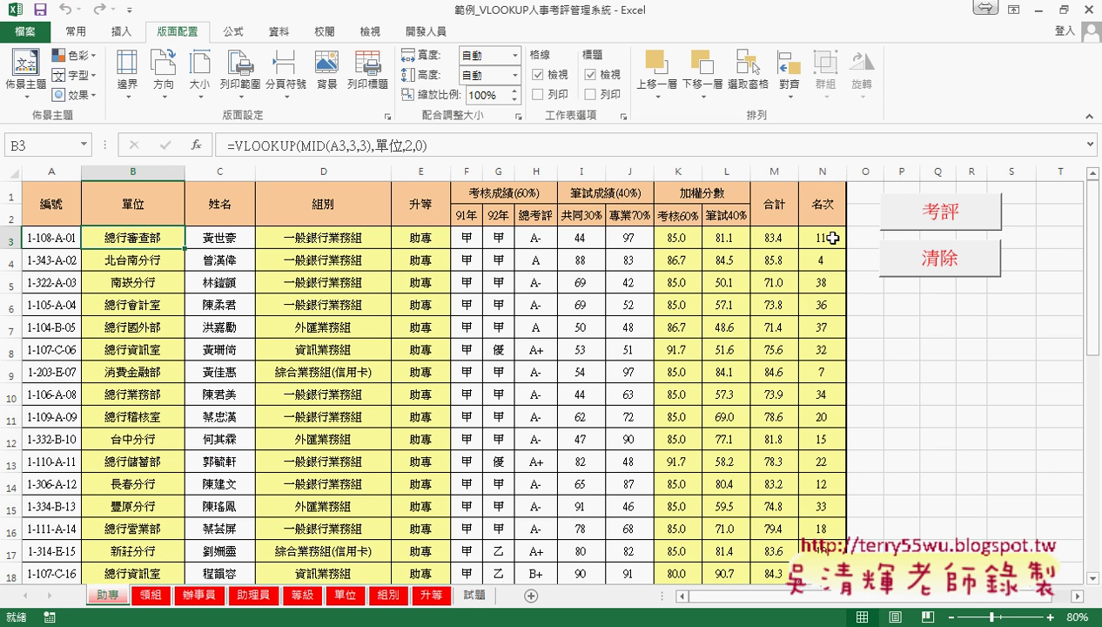
pyautogui.click(833, 237)
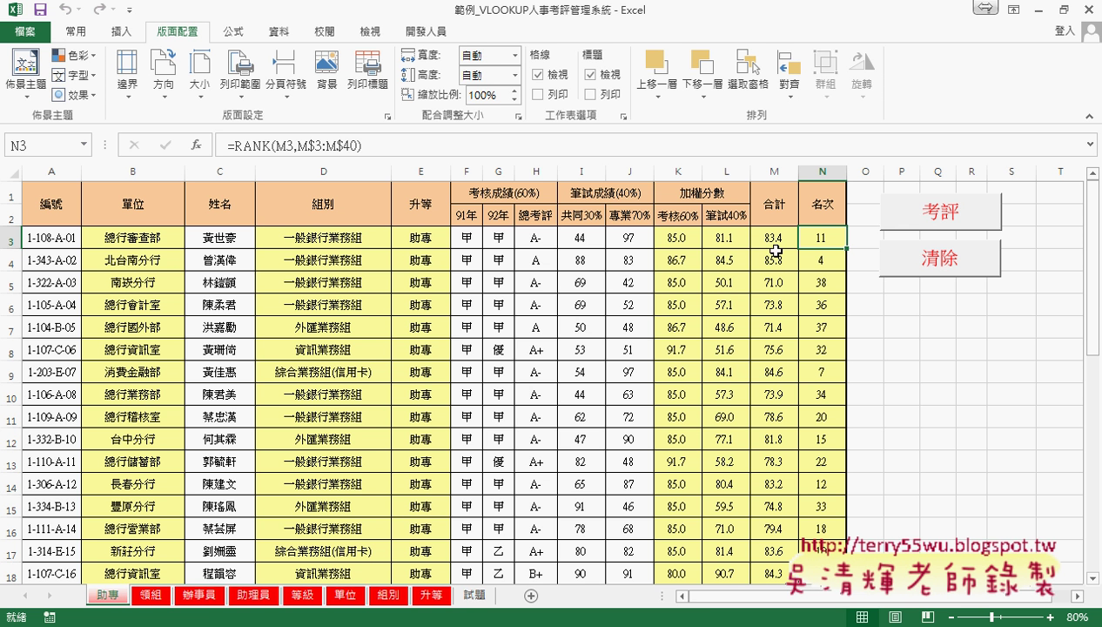
pyautogui.click(356, 146)
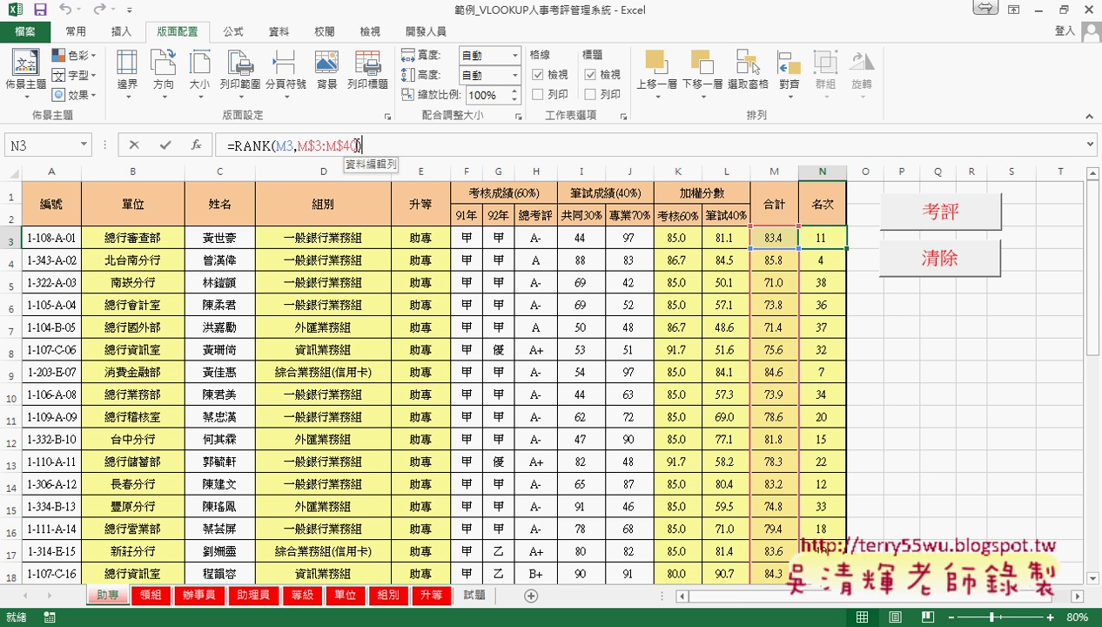
pyautogui.press('Escape')
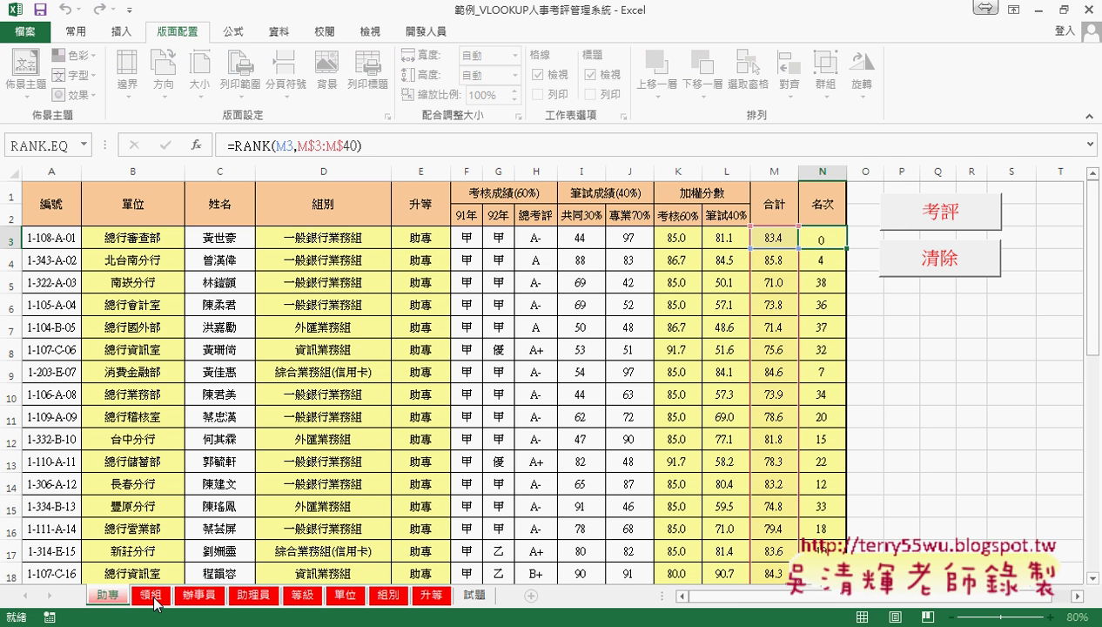
# - Compare the RANK formula ranges in N3 on the 領組 and 辦事員 sheets
pyautogui.click(150, 595)
pyautogui.click(346, 146)
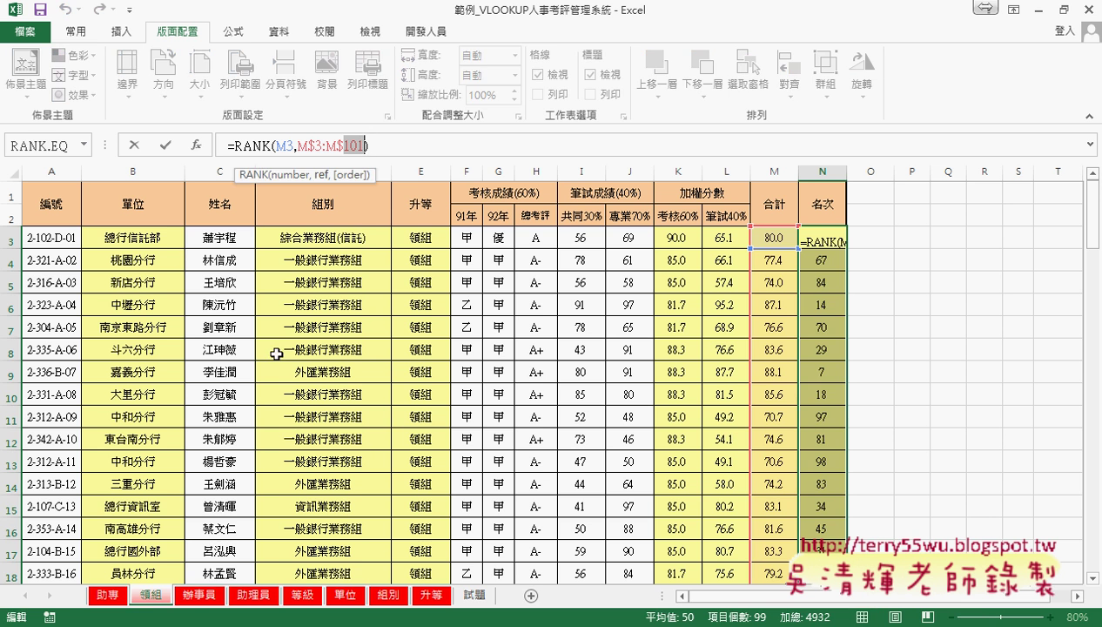
pyautogui.press('Escape')
pyautogui.click(201, 594)
pyautogui.click(357, 145)
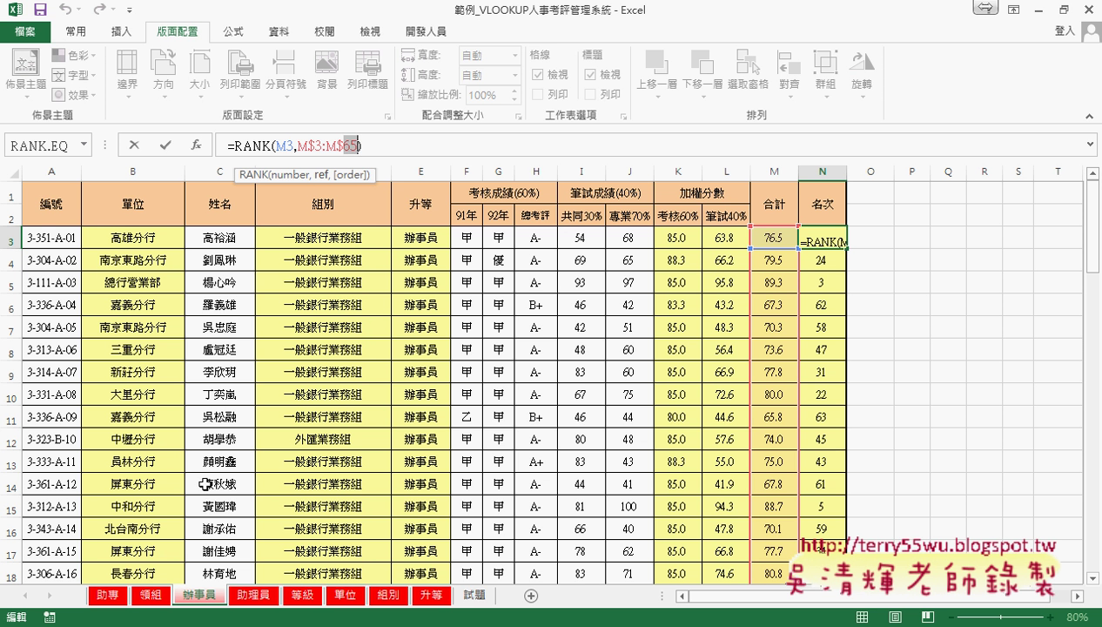
# - Copy the full RANK formula text from 助專's N3 and return to the macro code
pyautogui.click(109, 595)
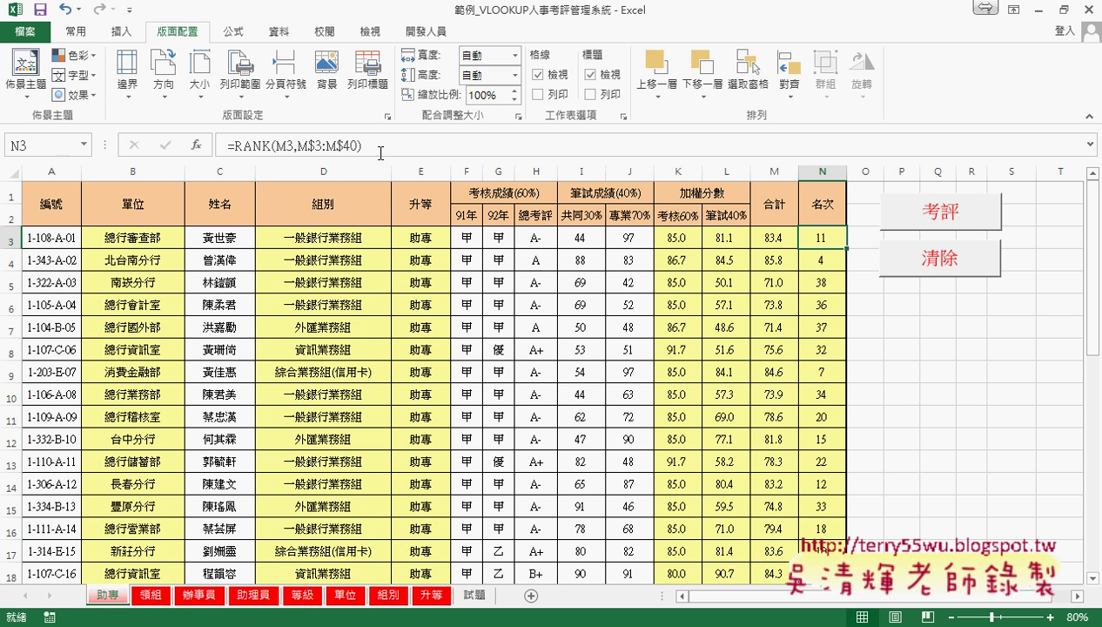
pyautogui.moveTo(360, 146); pyautogui.dragTo(225, 145)
pyautogui.rightClick(270, 145)
pyautogui.click(306, 178)
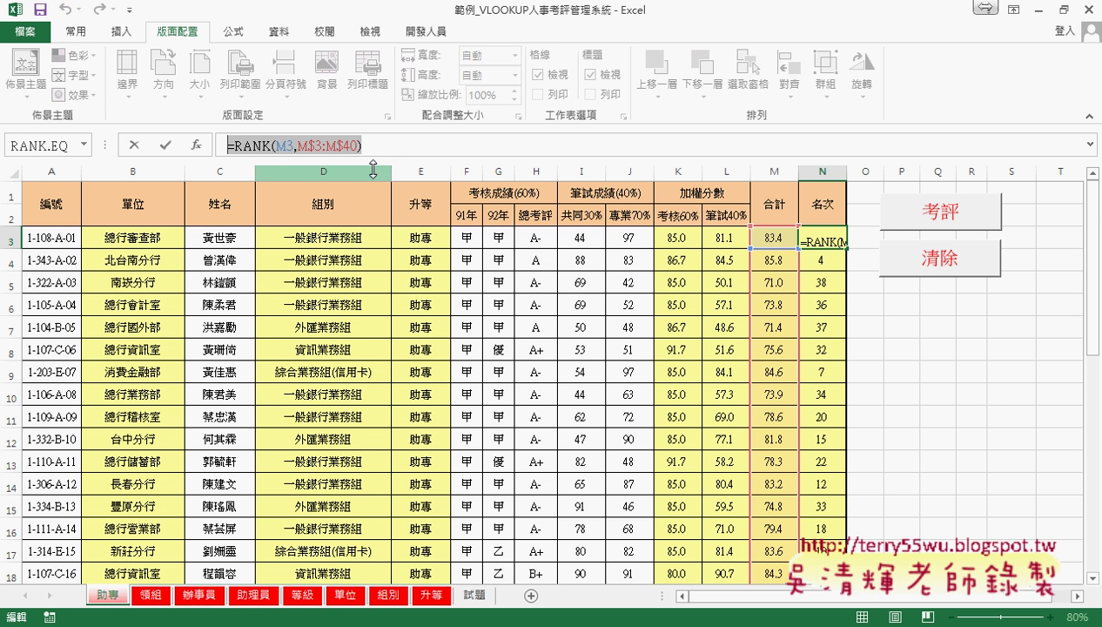
pyautogui.click(133, 146)
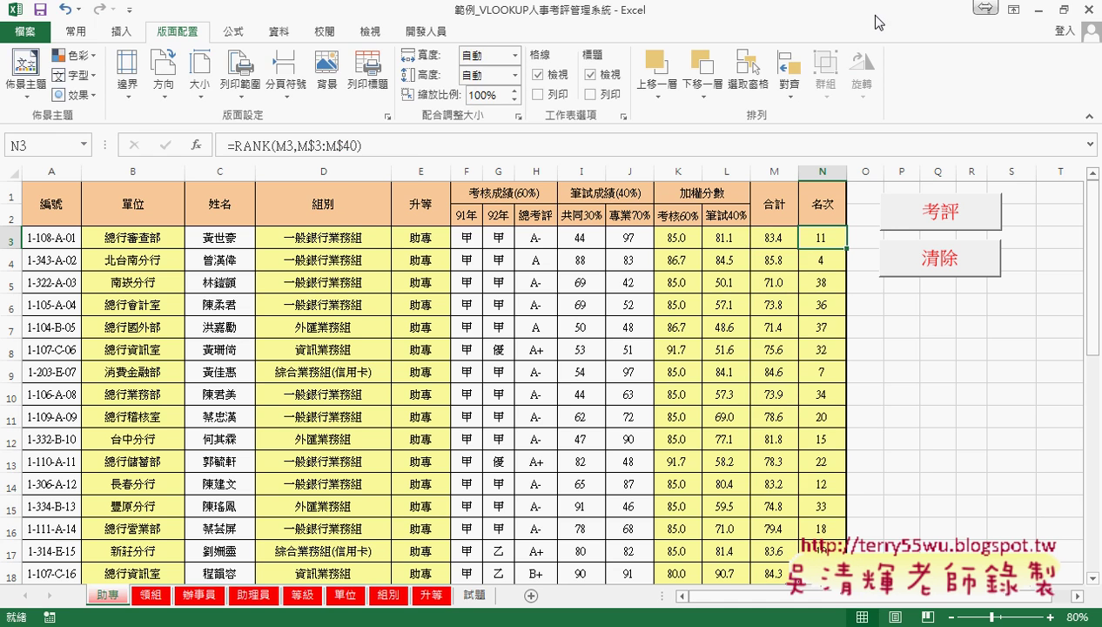
pyautogui.click(1037, 9)
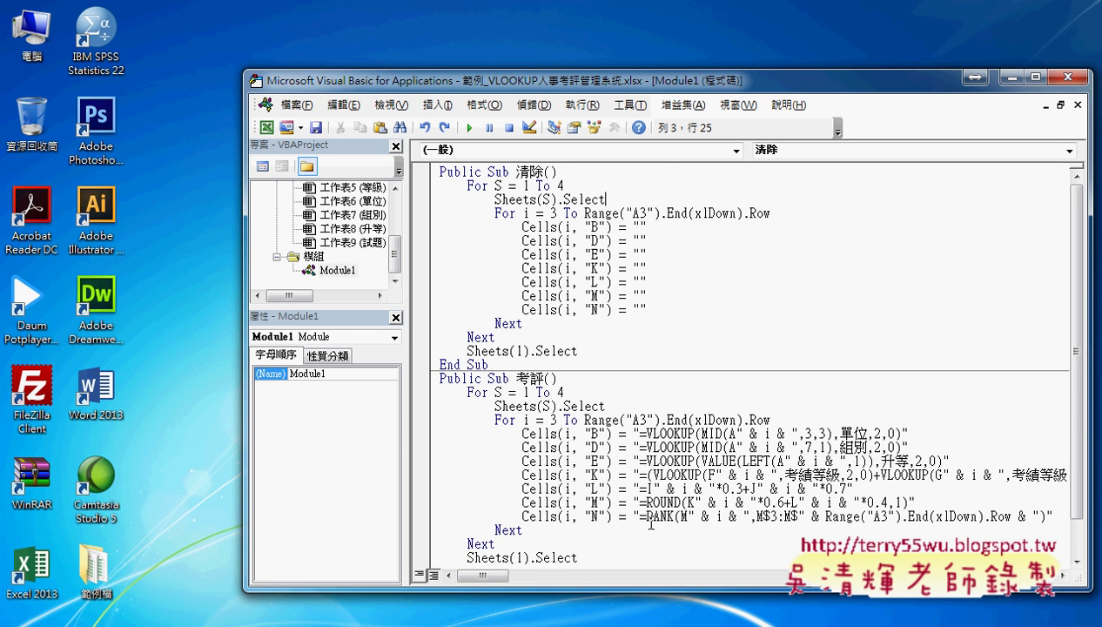
# - Widen the VBA editor and paste =RANK(M3,M$3:M$40) over the column N line's old RANK expression
pyautogui.moveTo(583, 82); pyautogui.dragTo(393, 87)
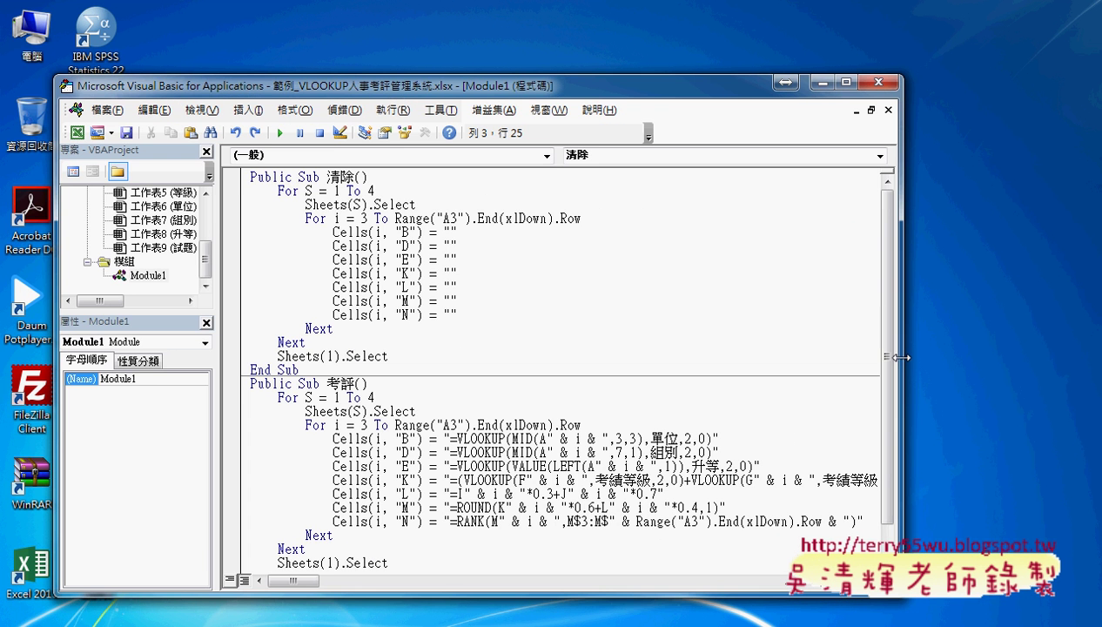
pyautogui.moveTo(899, 356); pyautogui.dragTo(1028, 359)
pyautogui.moveTo(857, 520); pyautogui.dragTo(449, 522)
pyautogui.hotkey('ctrl', 'v')
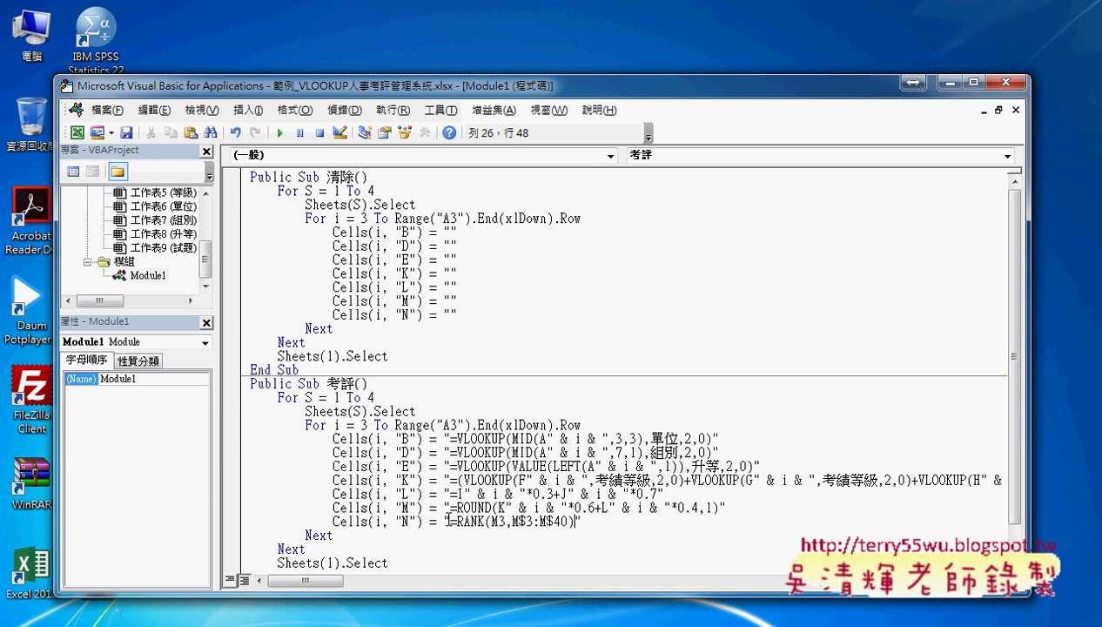
# - Replace the 3 in M$3 with the " & i & " fragment copied from the column B line
pyautogui.doubleClick(529, 520)
pyautogui.moveTo(547, 438); pyautogui.dragTo(606, 437)
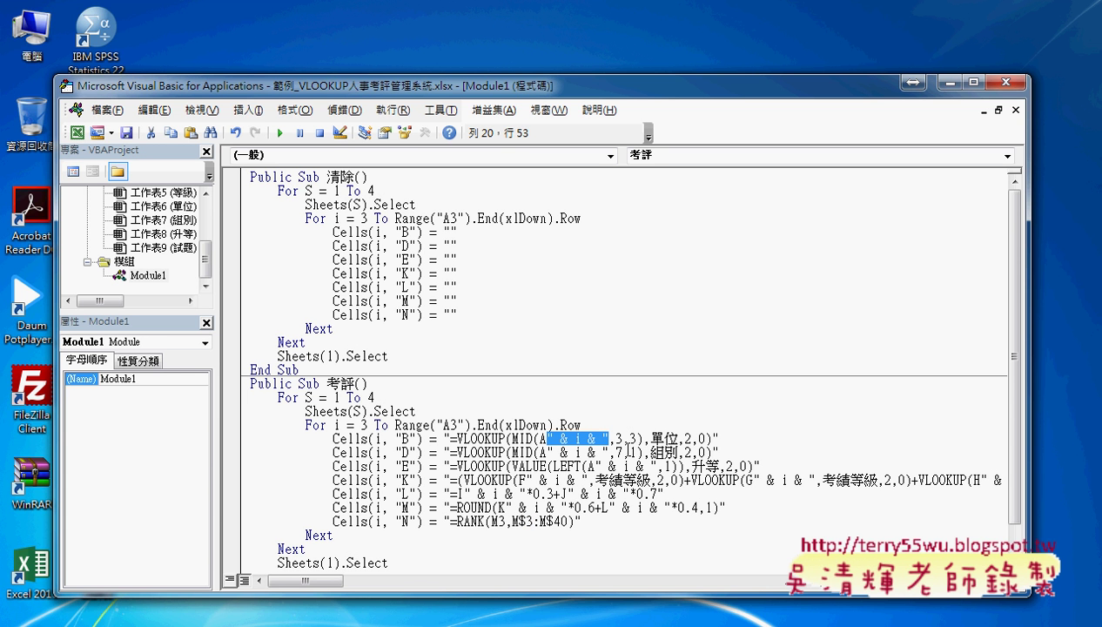
pyautogui.hotkey('ctrl', 'c')
pyautogui.doubleClick(529, 520)
pyautogui.hotkey('ctrl', 'v')
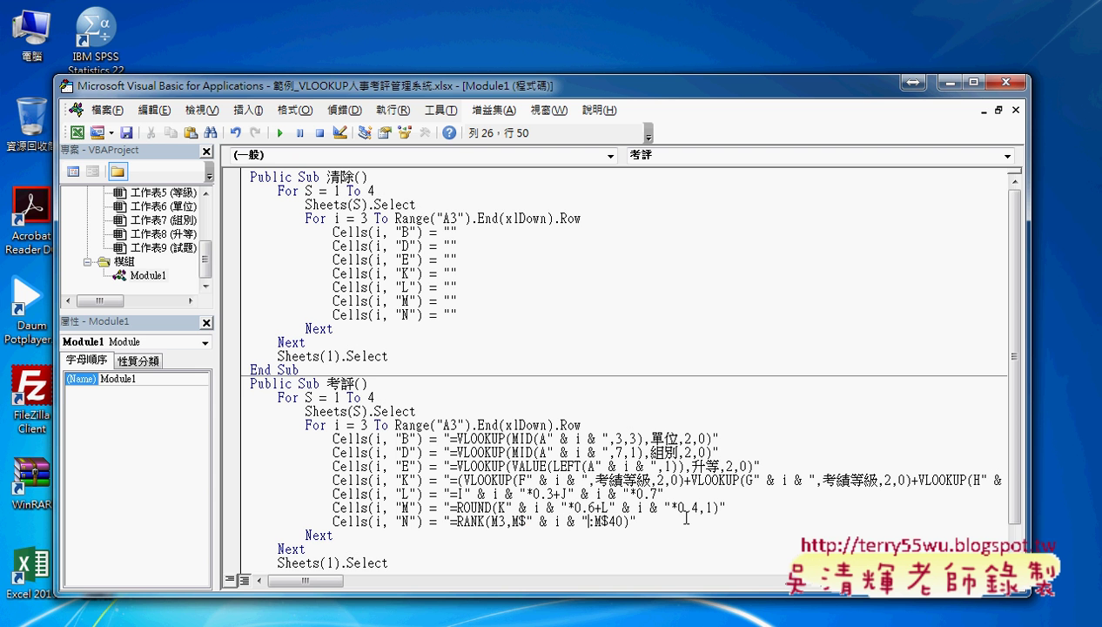
pyautogui.doubleClick(615, 520)
# - Delete the fixed 40 at the end of the RANK range after M$
pyautogui.moveTo(396, 424); pyautogui.dragTo(580, 425)
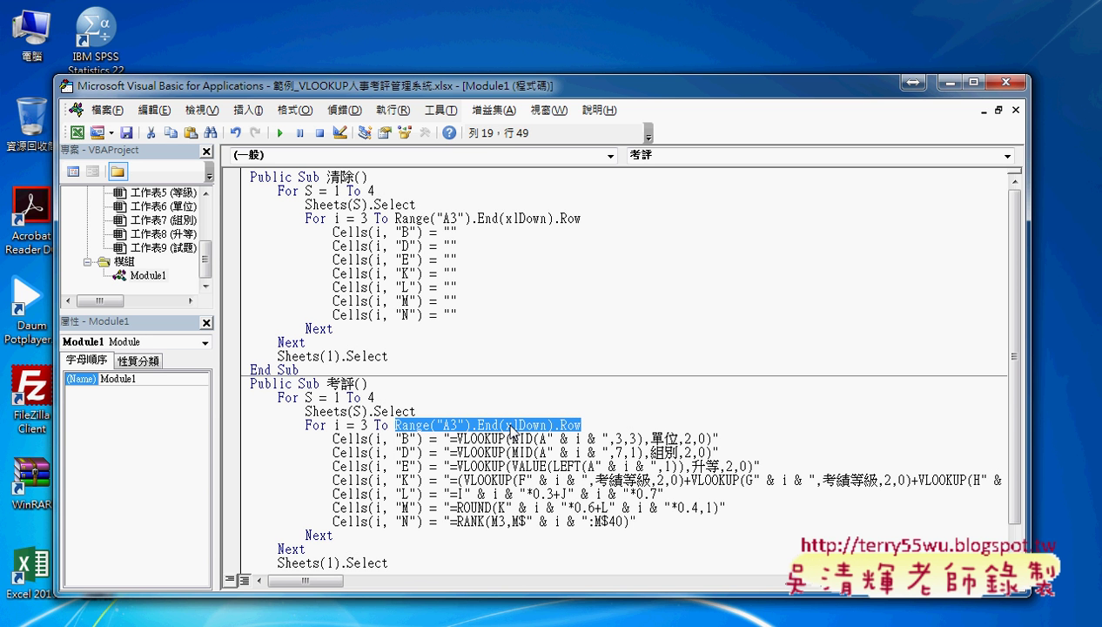
pyautogui.doubleClick(616, 521)
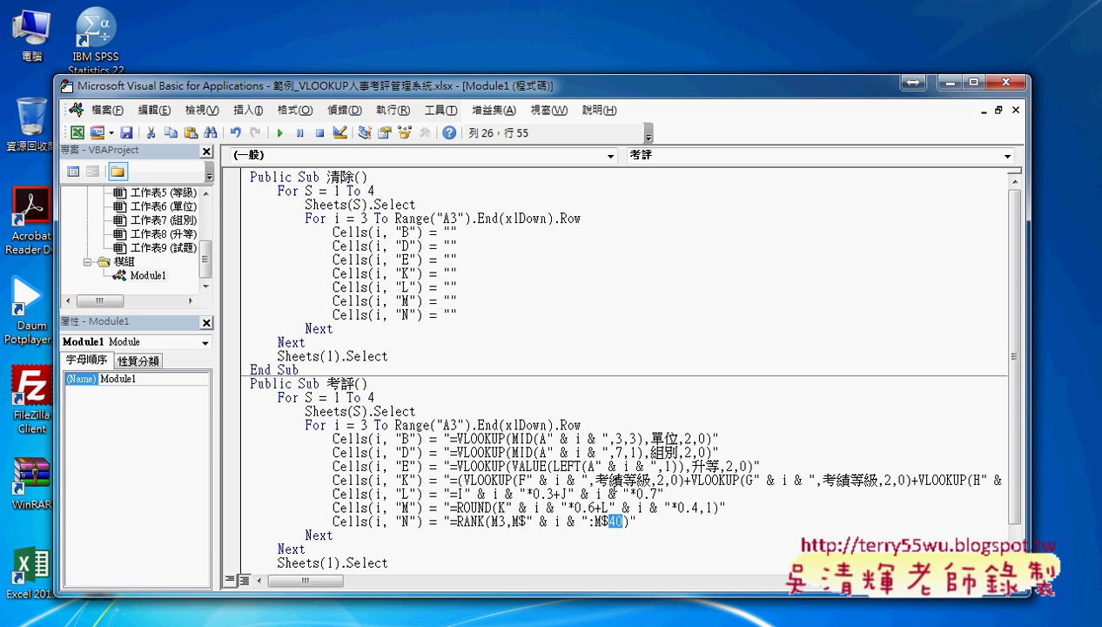
pyautogui.moveTo(581, 425); pyautogui.dragTo(396, 425)
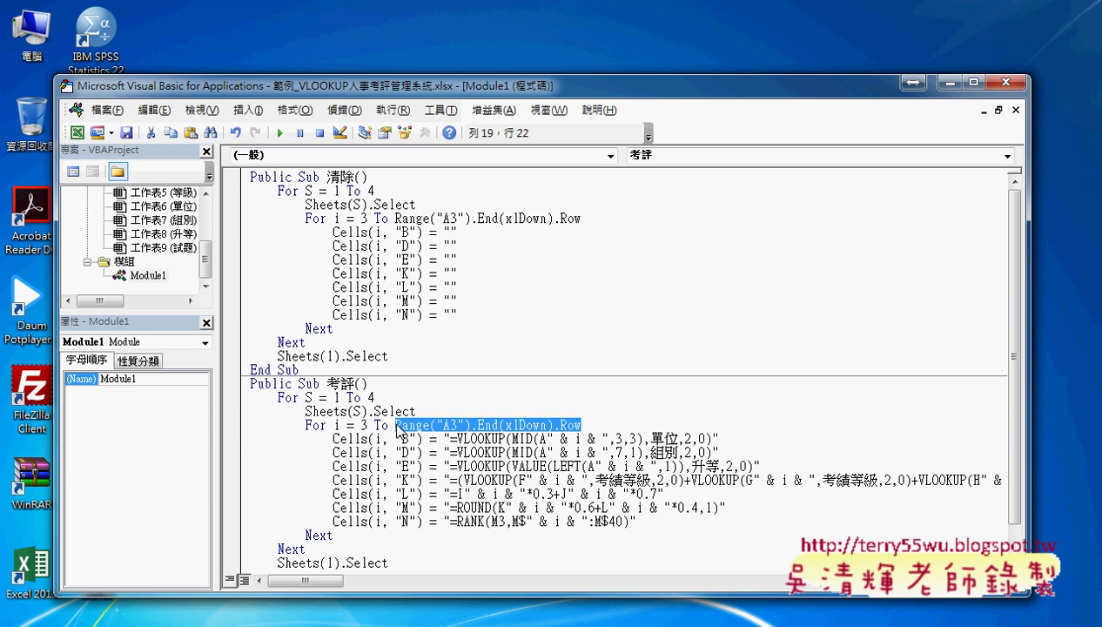
pyautogui.doubleClick(611, 522)
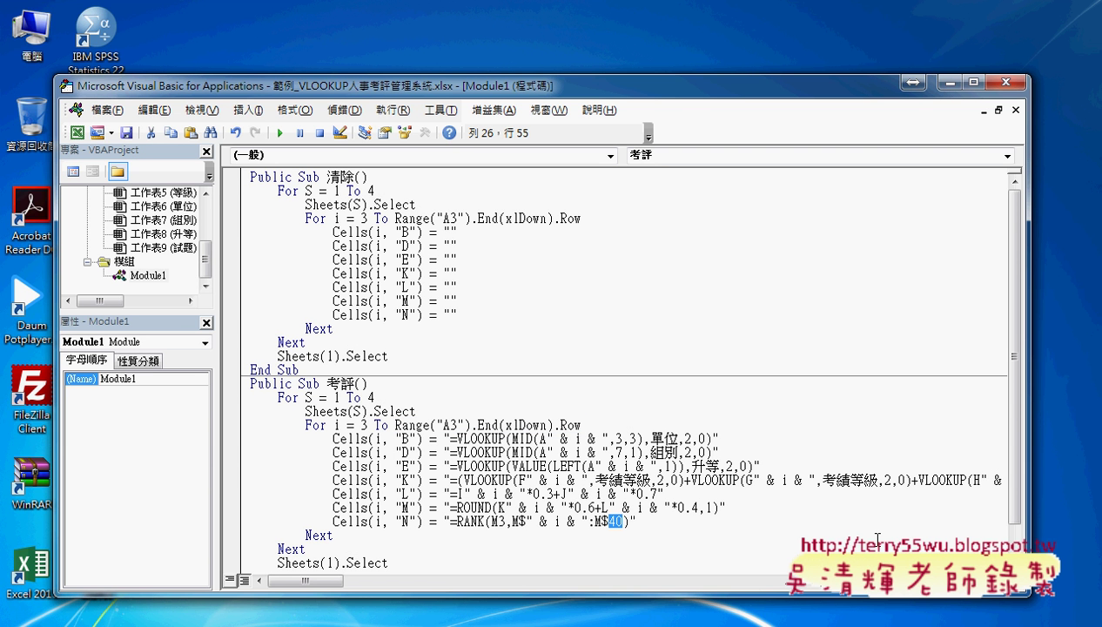
pyautogui.press('Delete')
# - Type a quote and "& &" after M$, leaving a gap for the last row
pyautogui.write('"')
pyautogui.press('Left')
pyautogui.write('&&')
pyautogui.click(610, 521)
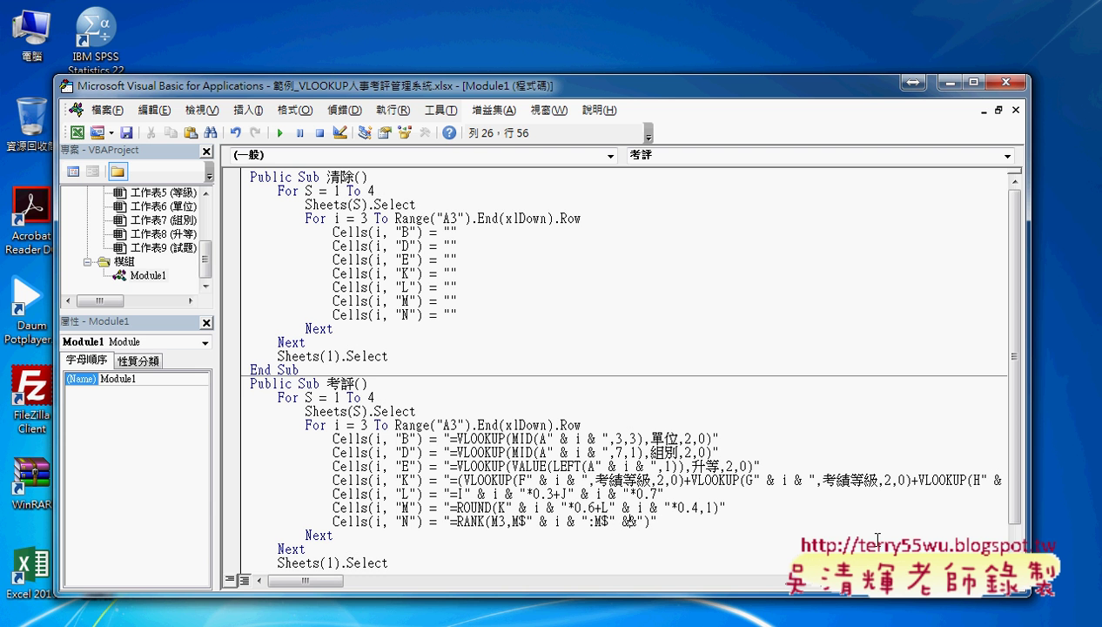
pyautogui.press('Right')
pyautogui.press('Right')
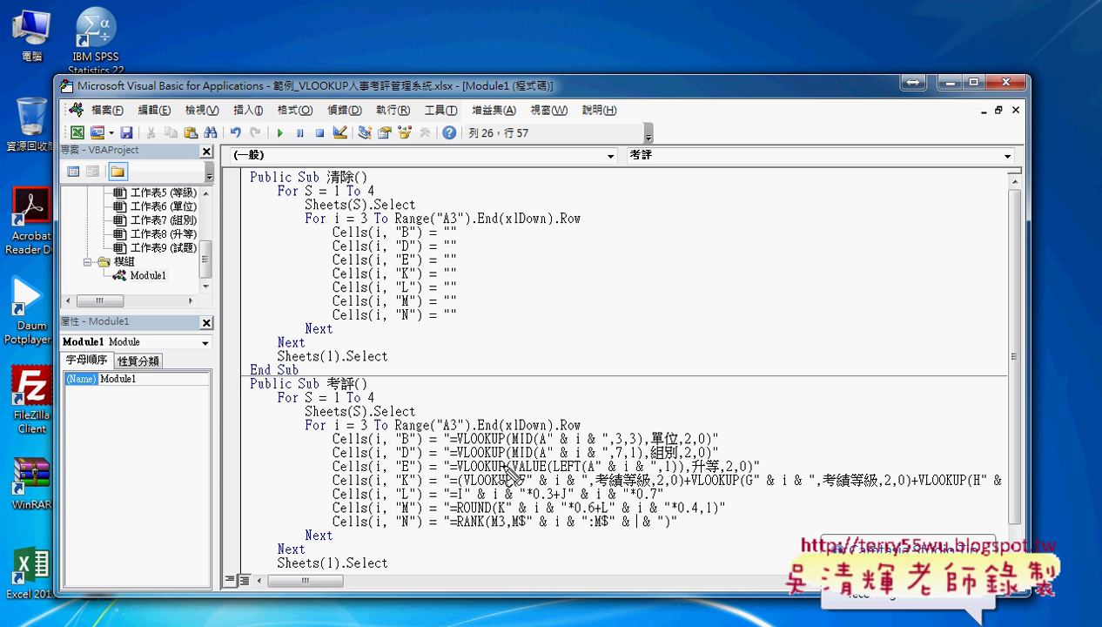
# - Annotate Range("A3").End(xlDown).Row as the RANK gap's filler, then dismiss the resulting compile error
pyautogui.moveTo(399, 430)
pyautogui.mouseDown()
pyautogui.moveTo(612, 489)
pyautogui.moveTo(640, 513)
pyautogui.mouseUp()
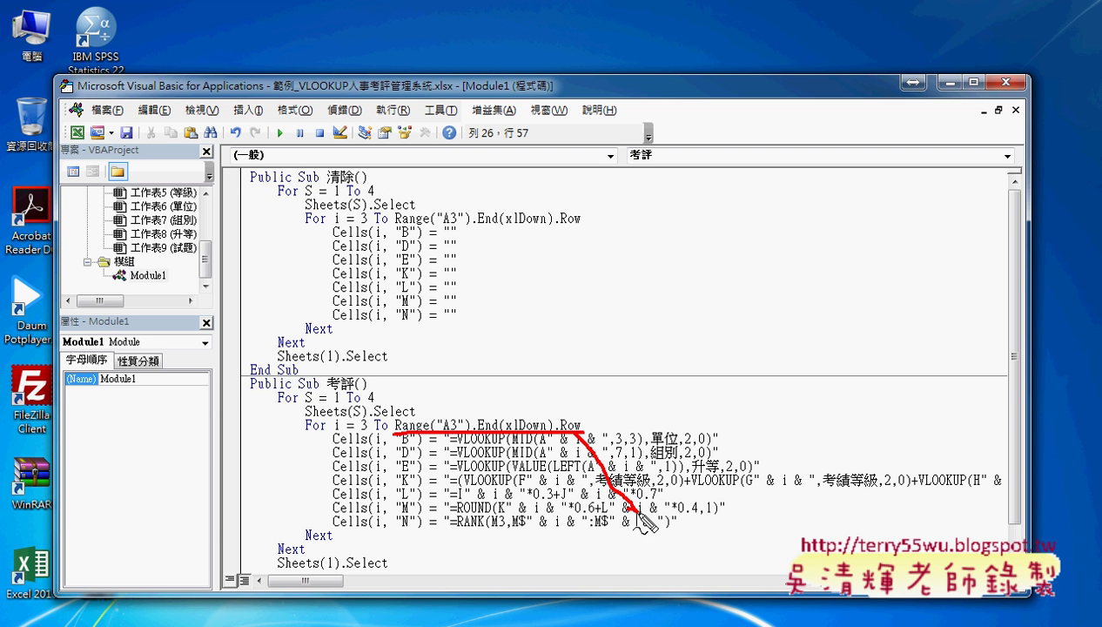
pyautogui.moveTo(630, 391); pyautogui.dragTo(631, 414)
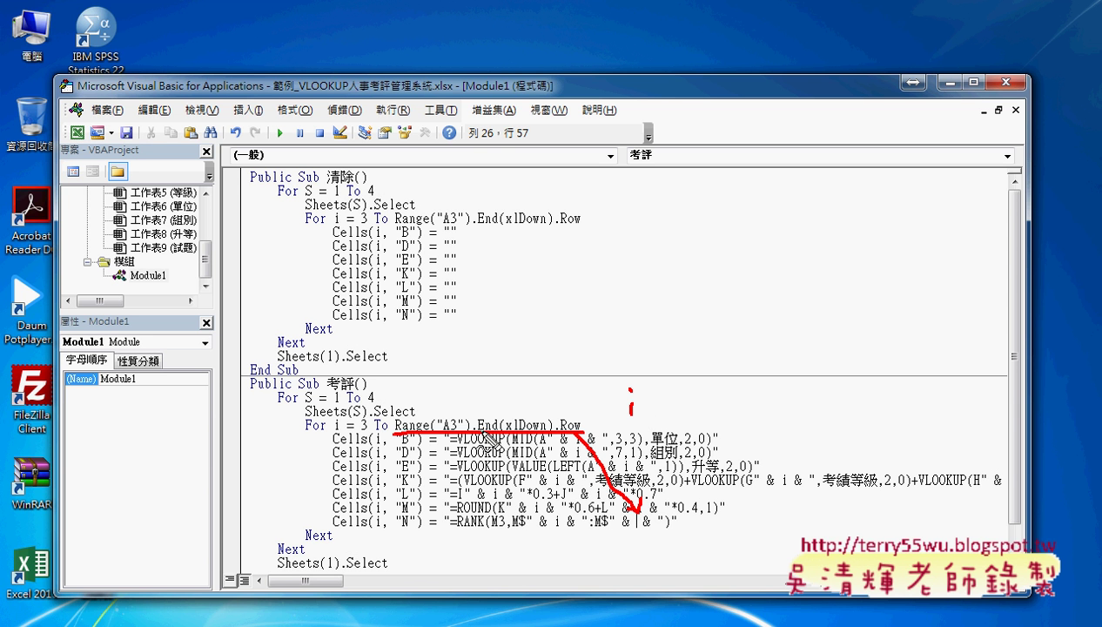
pyautogui.moveTo(392, 415); pyautogui.dragTo(577, 433)
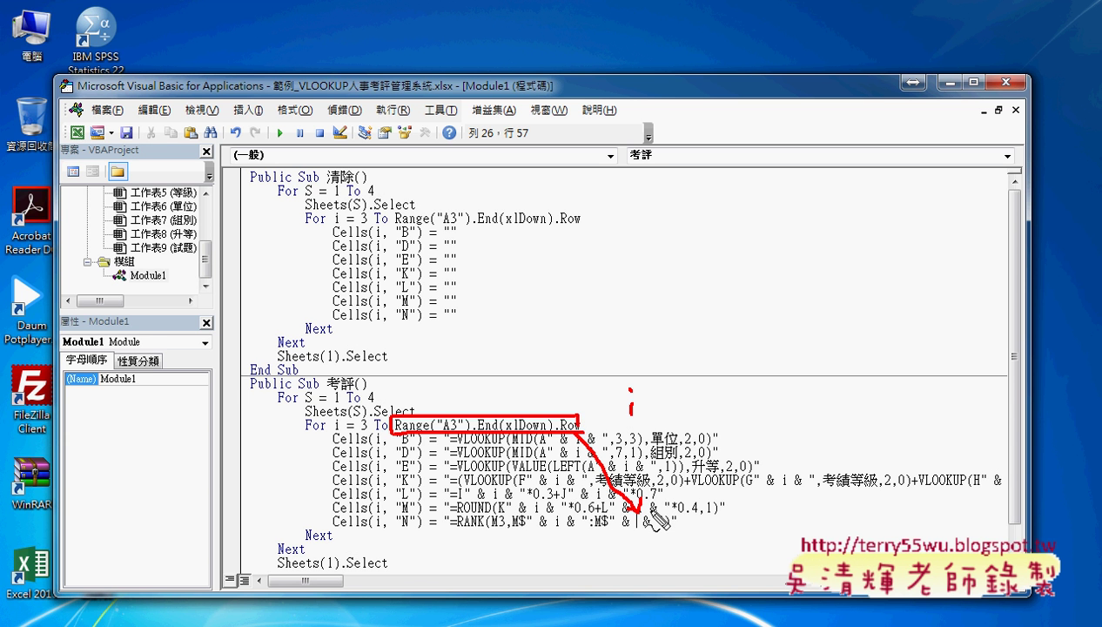
pyautogui.press('Escape')
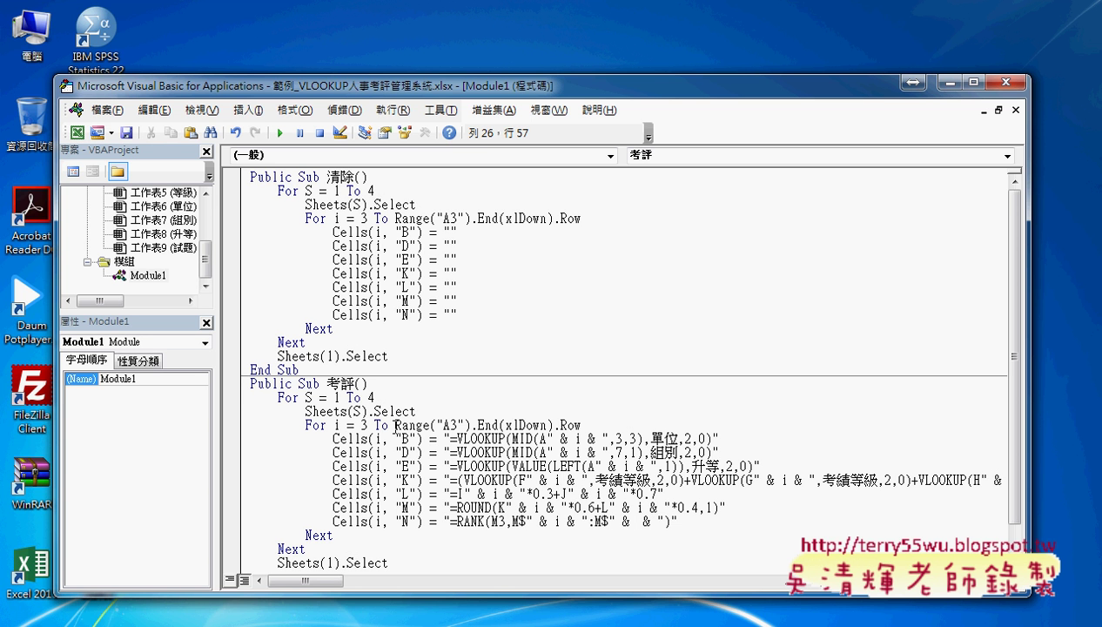
pyautogui.click(388, 425)
pyautogui.click(558, 396)
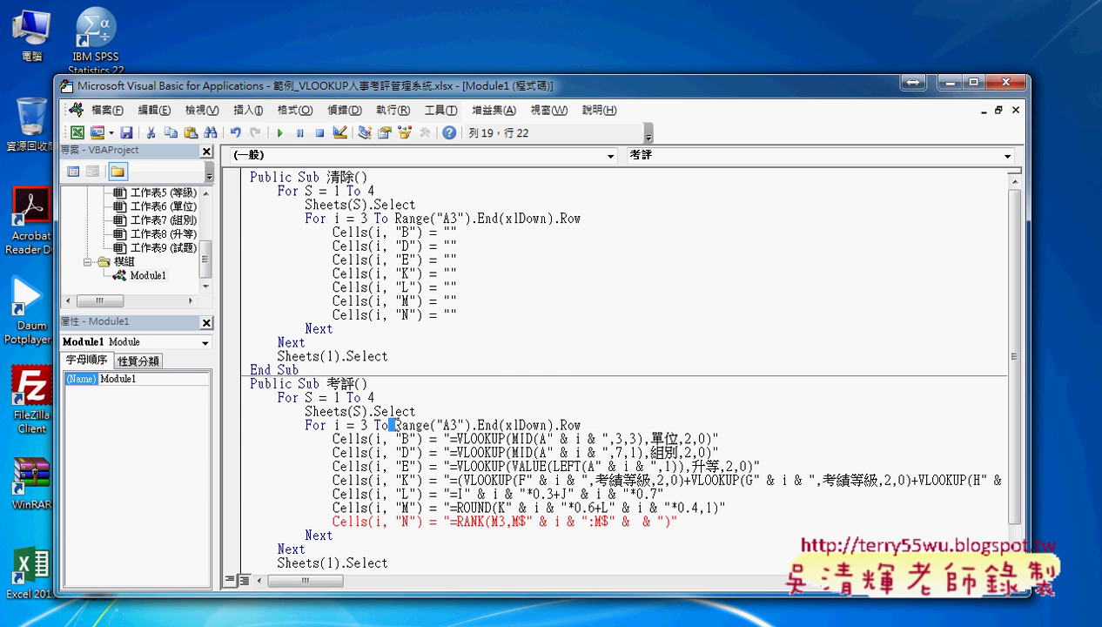
# - Copy Range("A3").End(xlDown).Row from the For line into the RANK line's gap
pyautogui.moveTo(387, 425); pyautogui.dragTo(564, 424)
pyautogui.moveTo(399, 424); pyautogui.dragTo(638, 523)
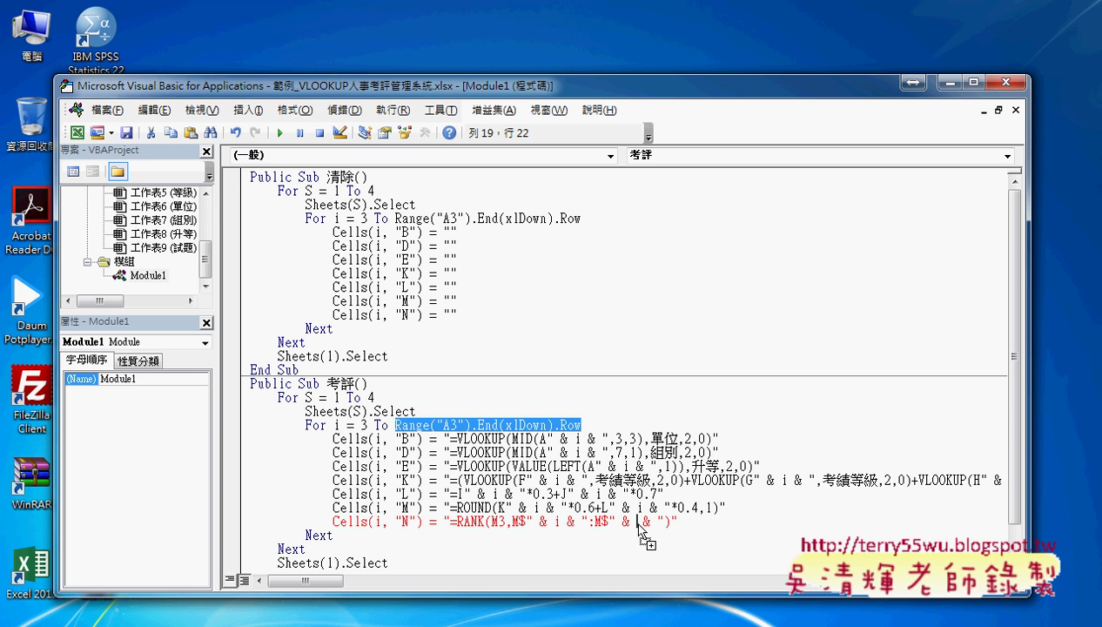
pyautogui.keyDown('ctrl'); pyautogui.moveTo(639, 523); pyautogui.dragTo(639, 524); pyautogui.keyUp('ctrl')
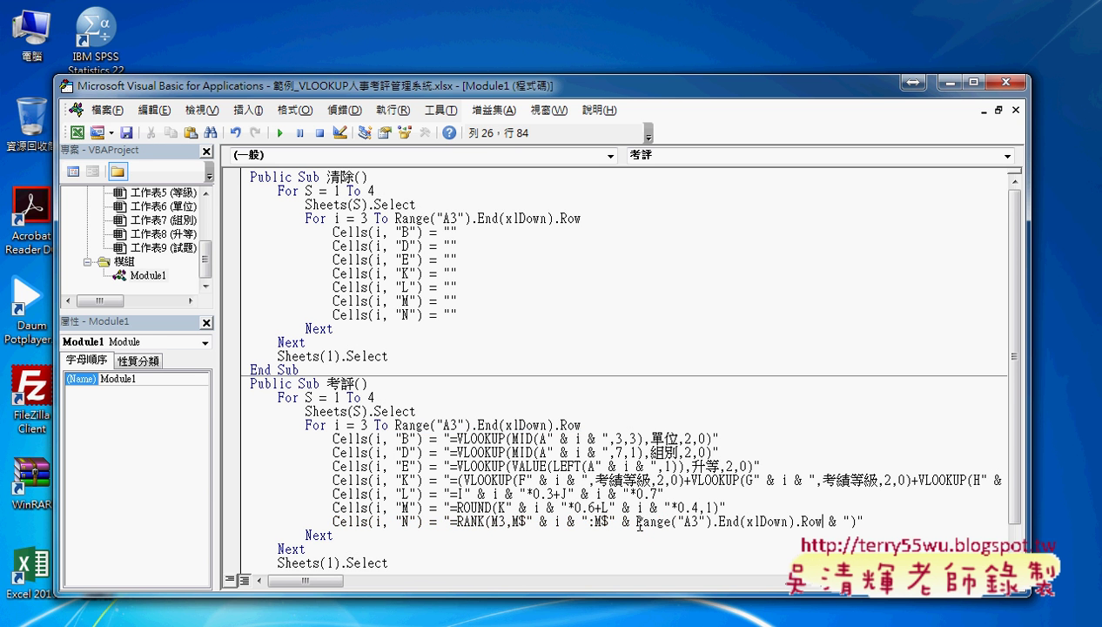
pyautogui.click(936, 525)
pyautogui.click(822, 522)
pyautogui.moveTo(822, 522); pyautogui.dragTo(635, 522)
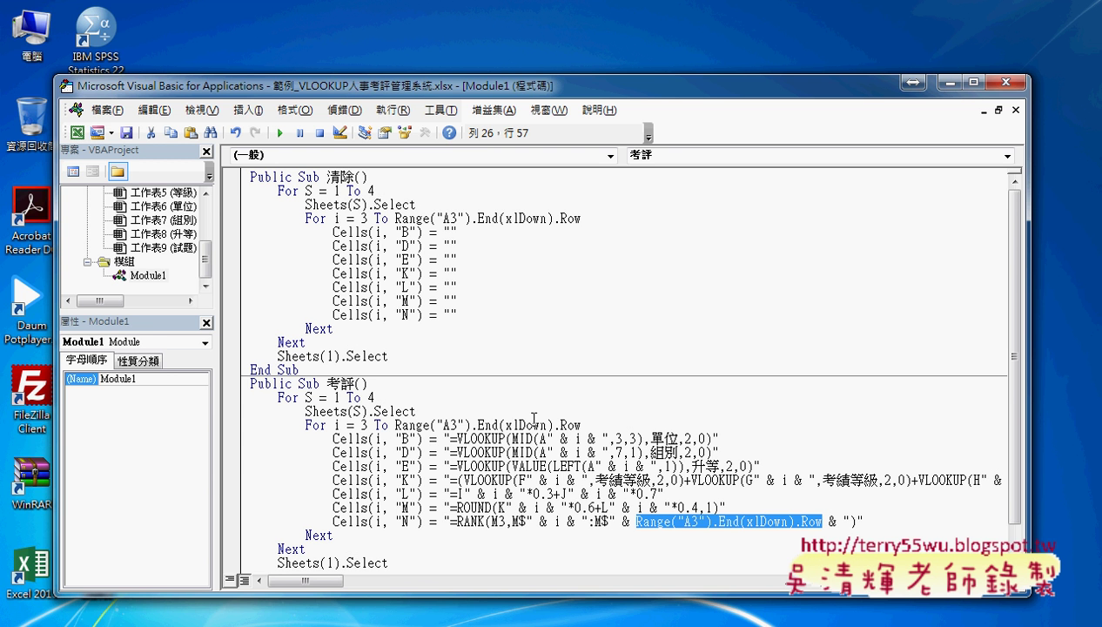
# - Start a new r= line below Sheets(S).Select
pyautogui.click(491, 413)
pyautogui.press('Return')
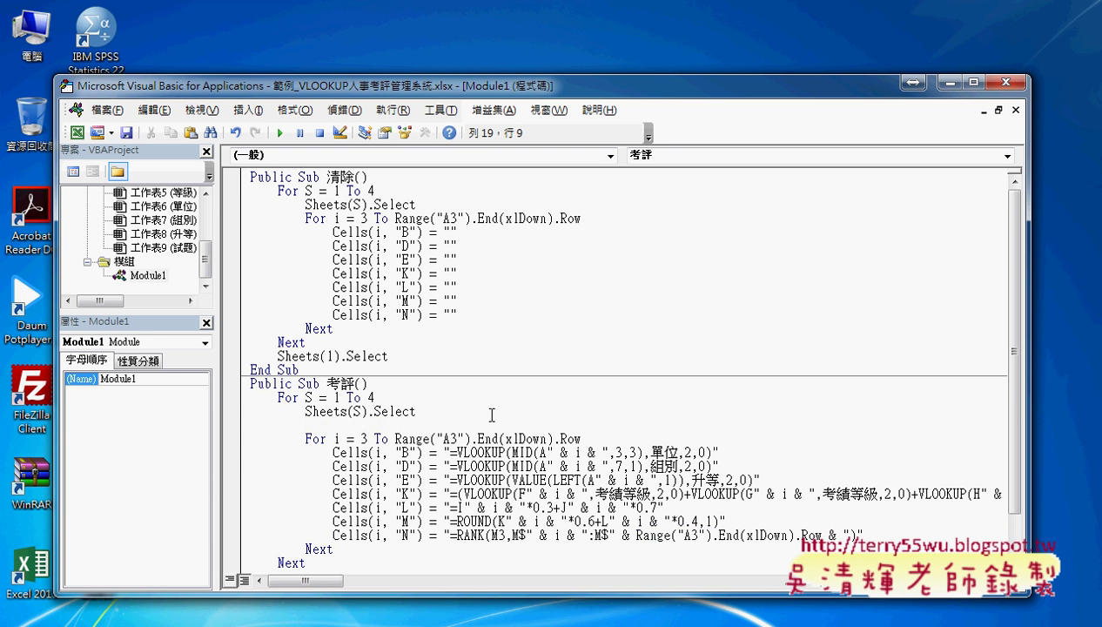
pyautogui.write('r')
pyautogui.write('=')
# - Assign Range("A3").End(xlDown).Row to r by moving it onto the r= line
pyautogui.click(527, 461)
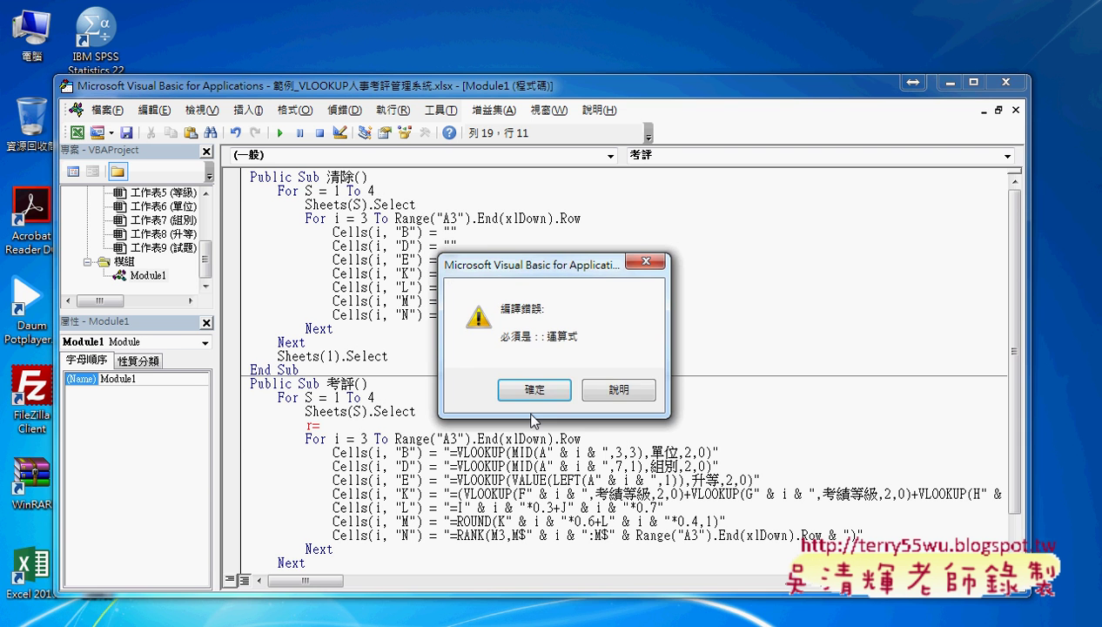
pyautogui.click(523, 391)
pyautogui.moveTo(395, 439); pyautogui.dragTo(582, 438)
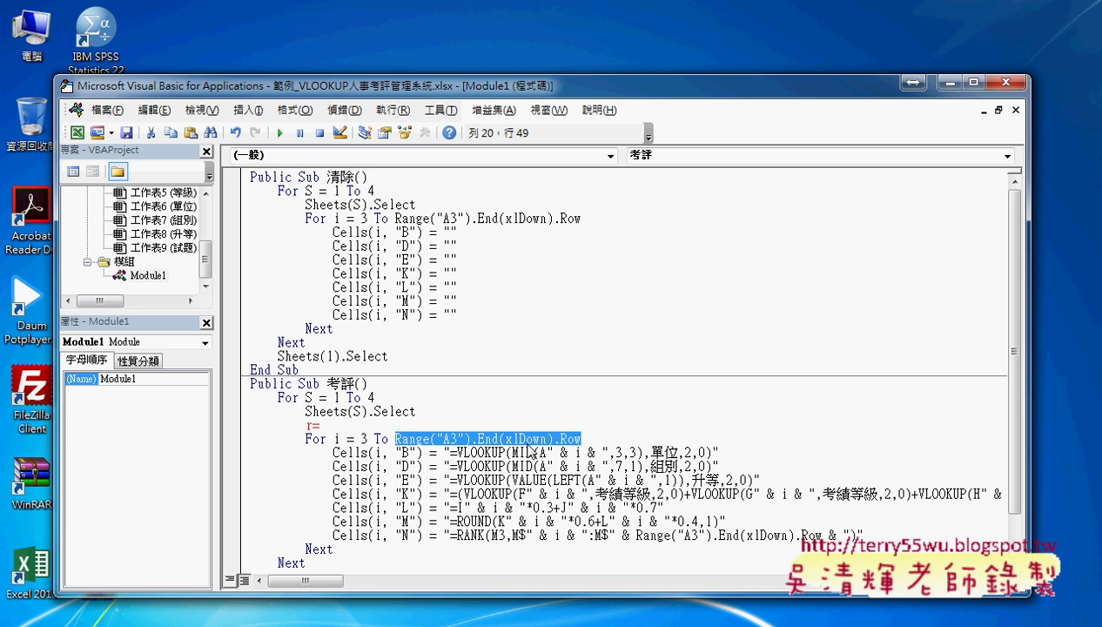
pyautogui.moveTo(340, 428); pyautogui.dragTo(321, 425)
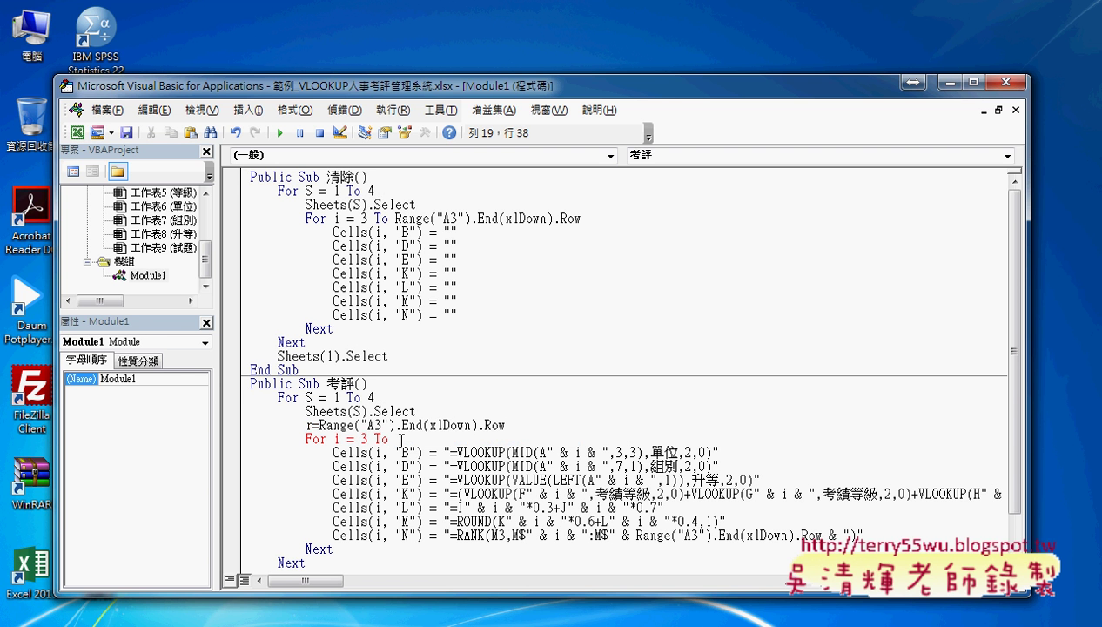
pyautogui.click(468, 439)
# - End the loop with For i = 3 To r and replace the RANK line's last-row expression with r
pyautogui.write('r')
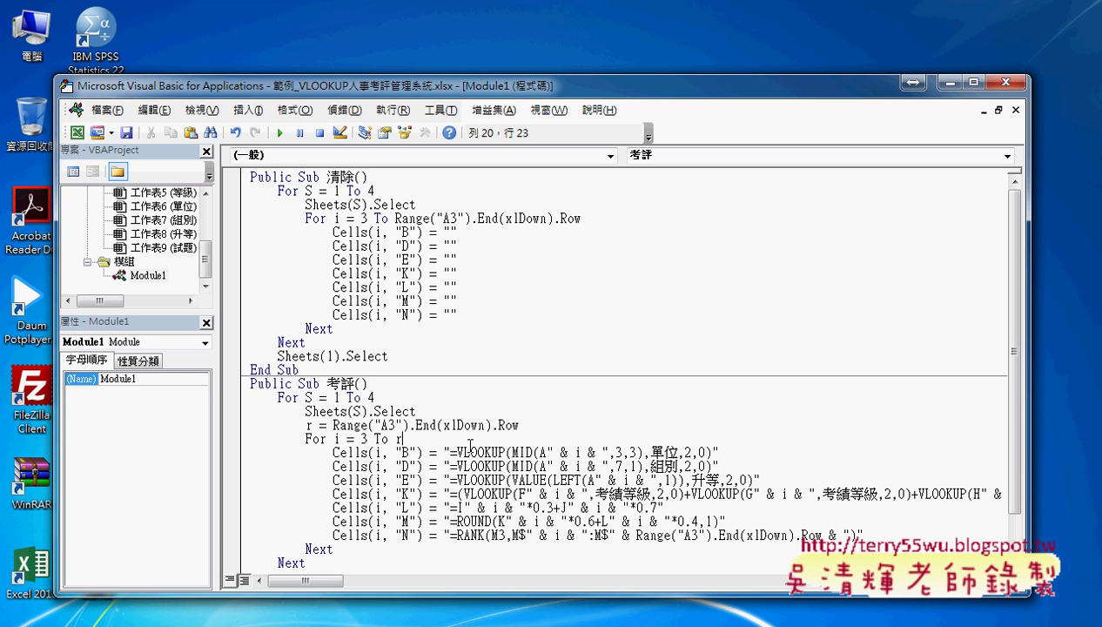
pyautogui.hotkey('shift', 'Left')
pyautogui.moveTo(518, 425); pyautogui.dragTo(333, 416)
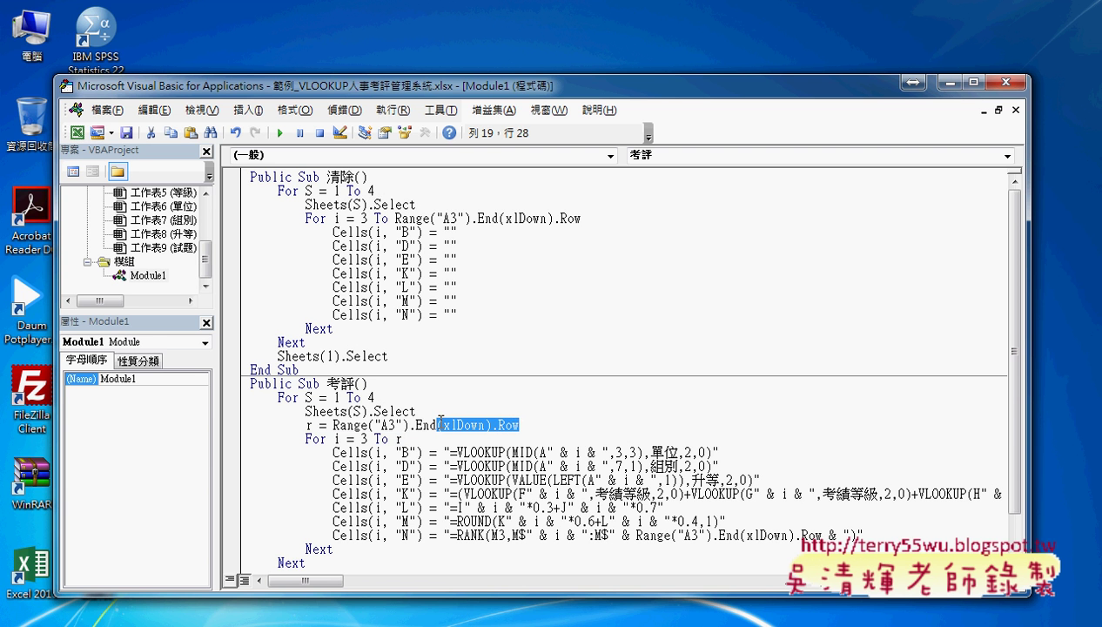
pyautogui.click(306, 424)
pyautogui.doubleClick(397, 438)
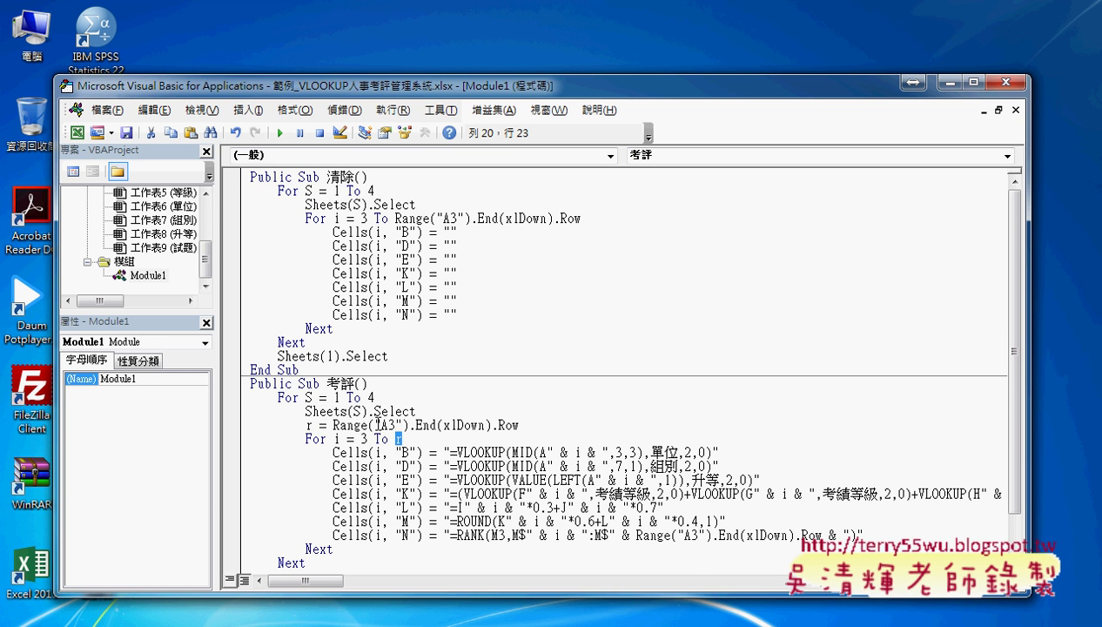
pyautogui.moveTo(635, 534); pyautogui.dragTo(822, 534)
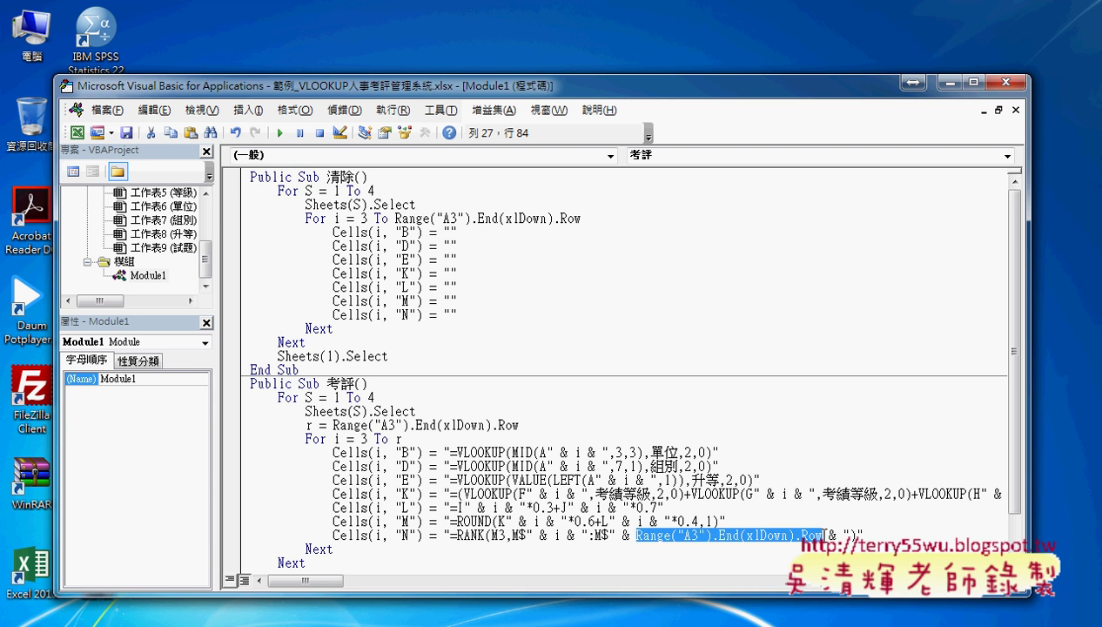
pyautogui.write('r')
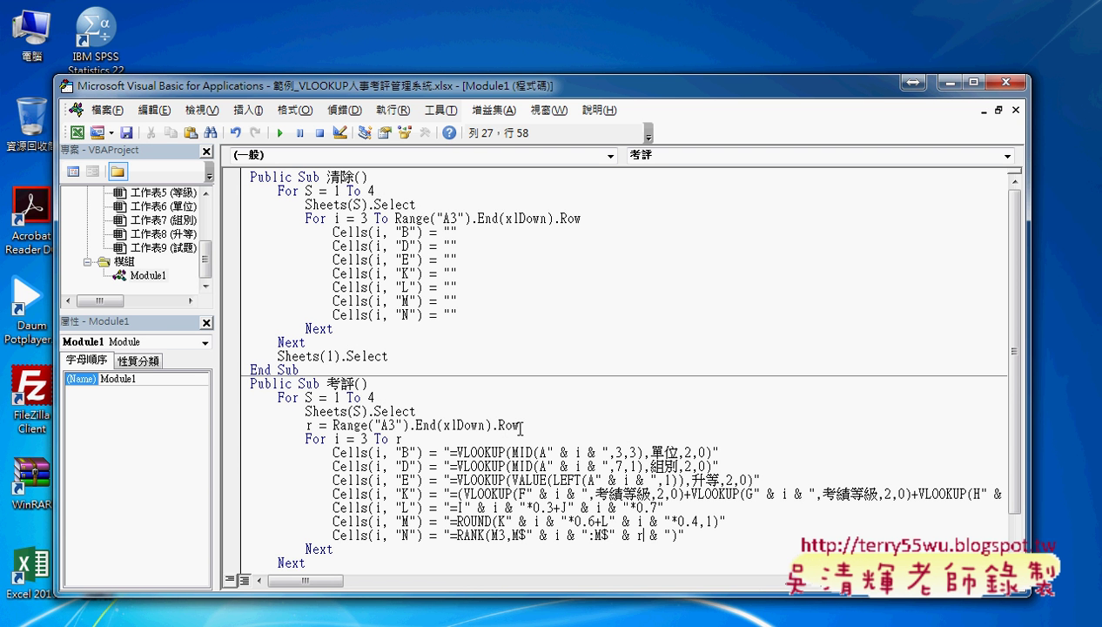
# - Review r in its assignment, loop end and RANK range, then close the VBA editor
pyautogui.doubleClick(308, 424)
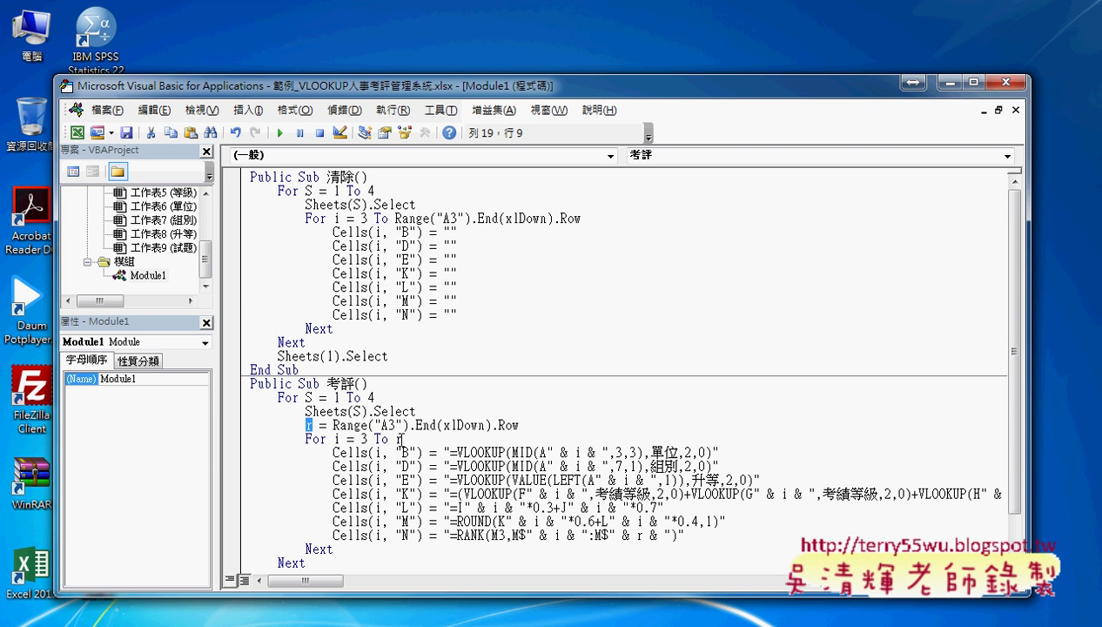
pyautogui.doubleClick(398, 438)
pyautogui.doubleClick(639, 535)
pyautogui.write('r')
pyautogui.click(972, 524)
pyautogui.scroll(-2, 973, 524)
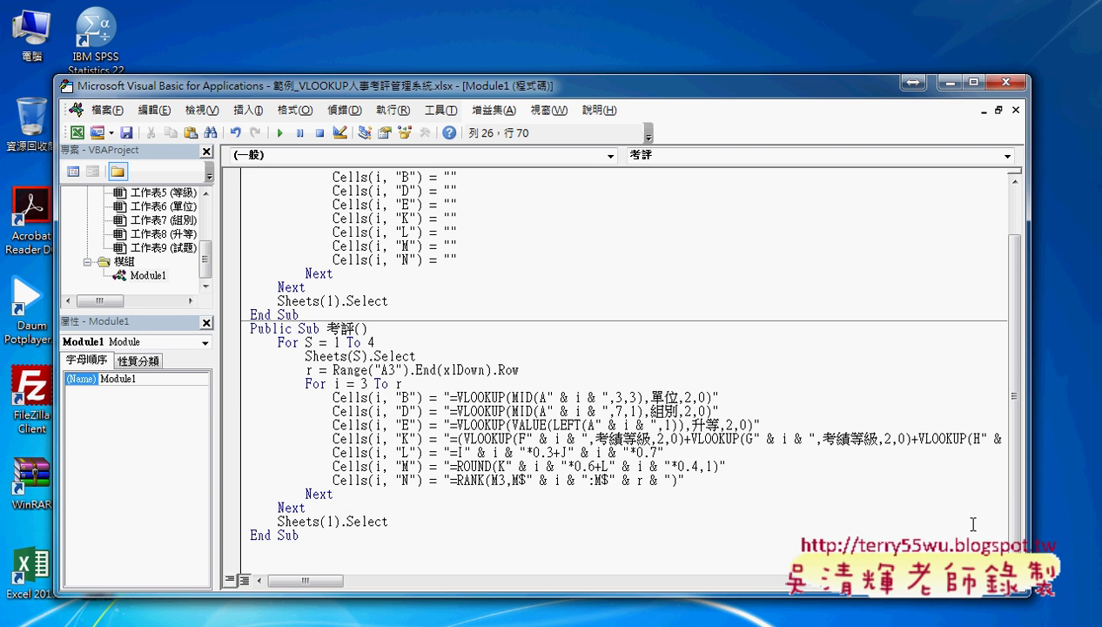
pyautogui.click(1006, 82)
pyautogui.click(1003, 357)
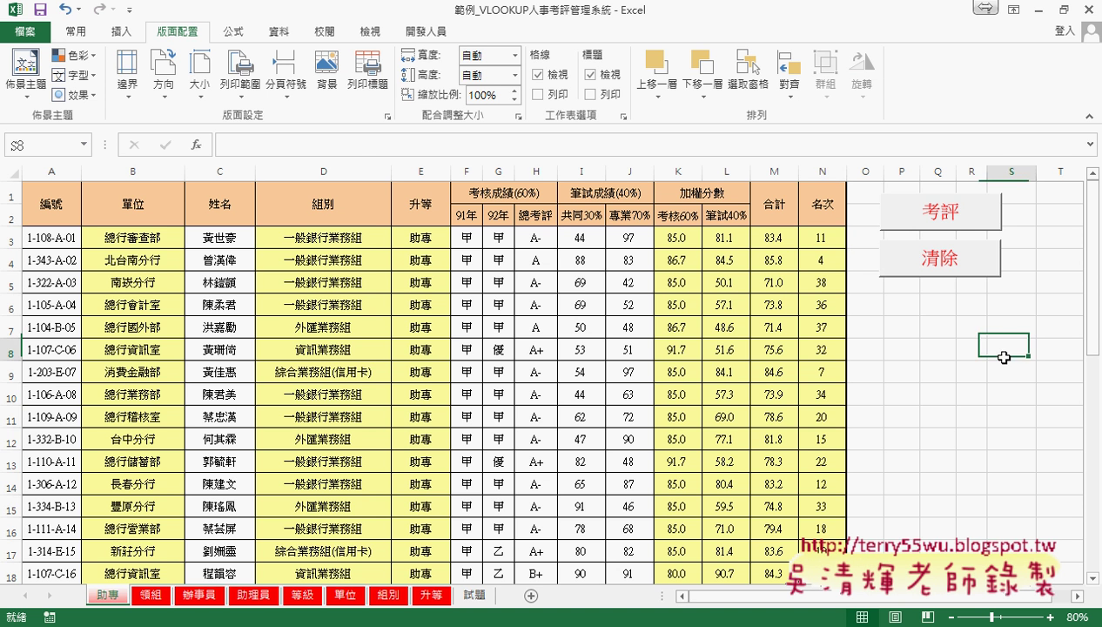
pyautogui.click(948, 264)
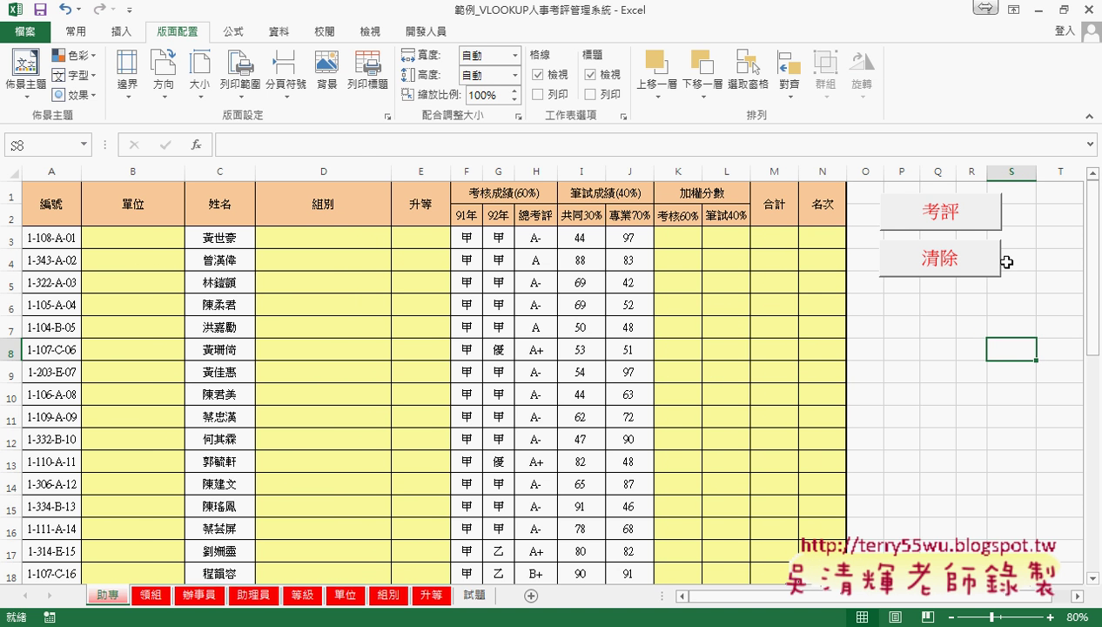
pyautogui.click(962, 221)
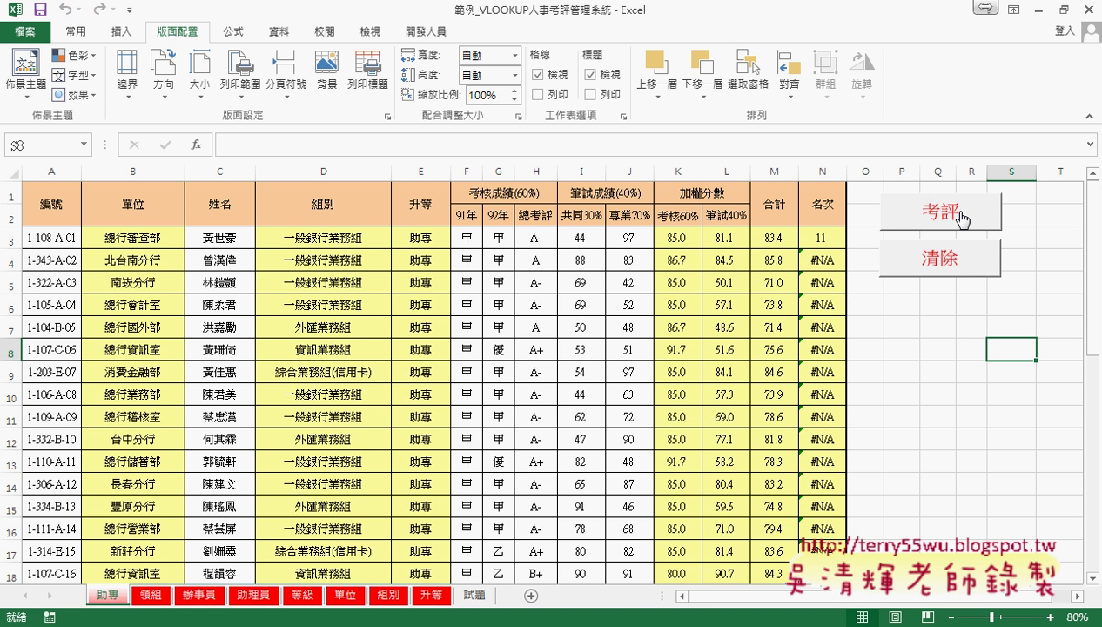
pyautogui.click(822, 239)
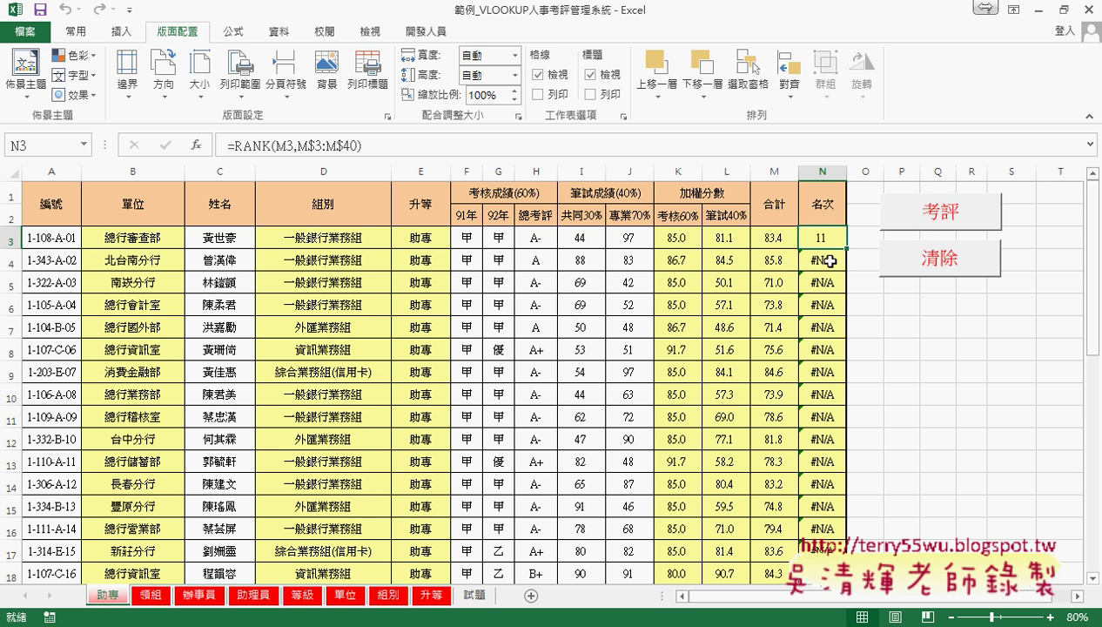
pyautogui.click(824, 261)
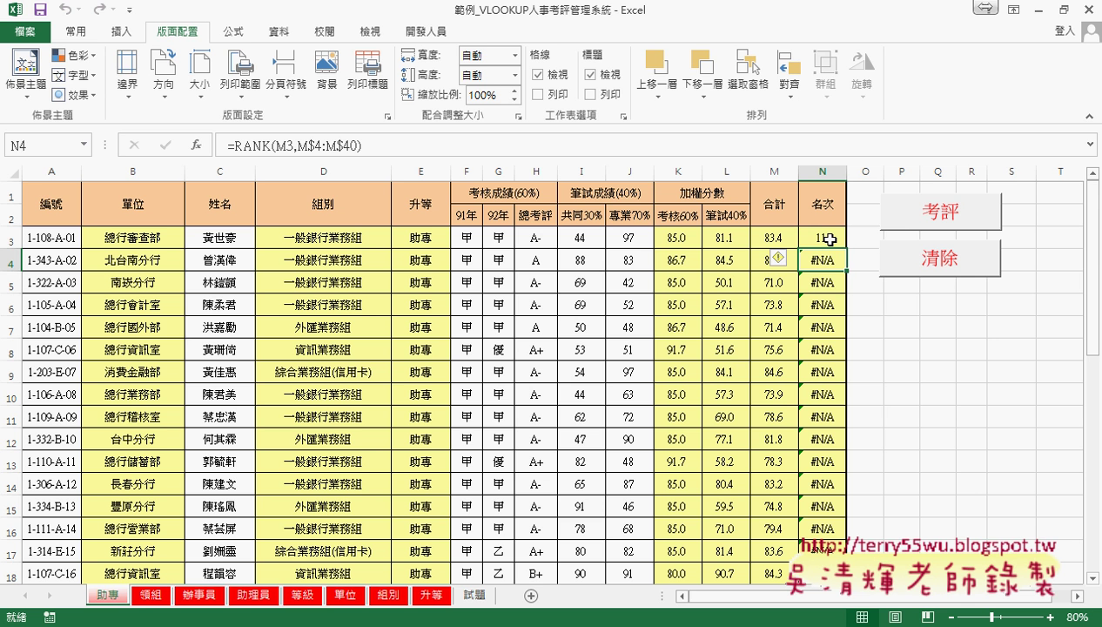
pyautogui.click(829, 239)
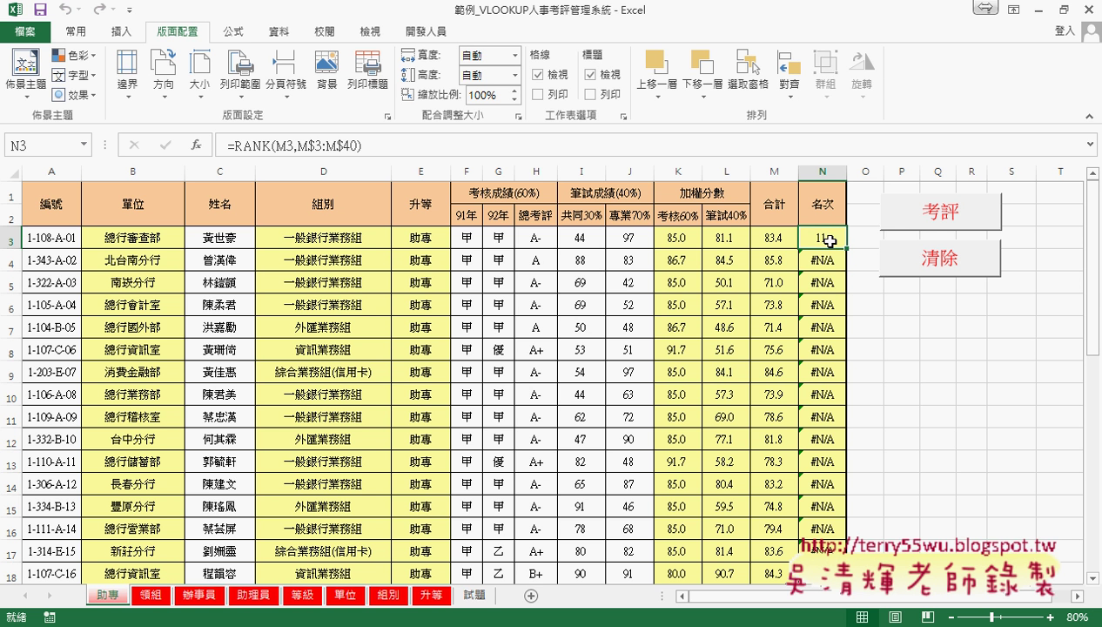
pyautogui.click(824, 266)
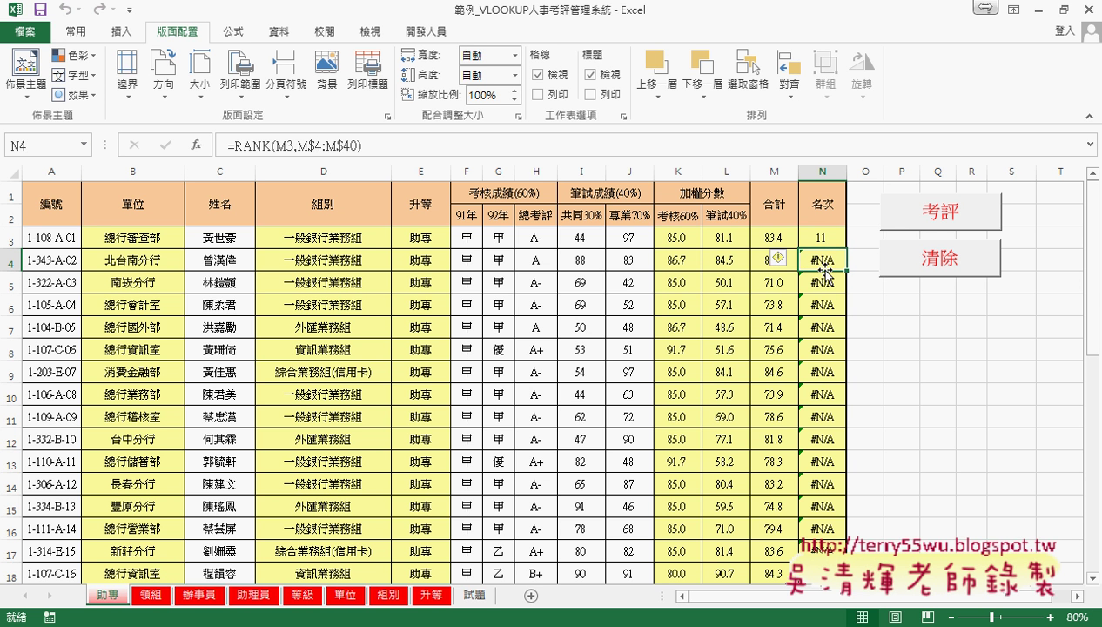
pyautogui.click(819, 239)
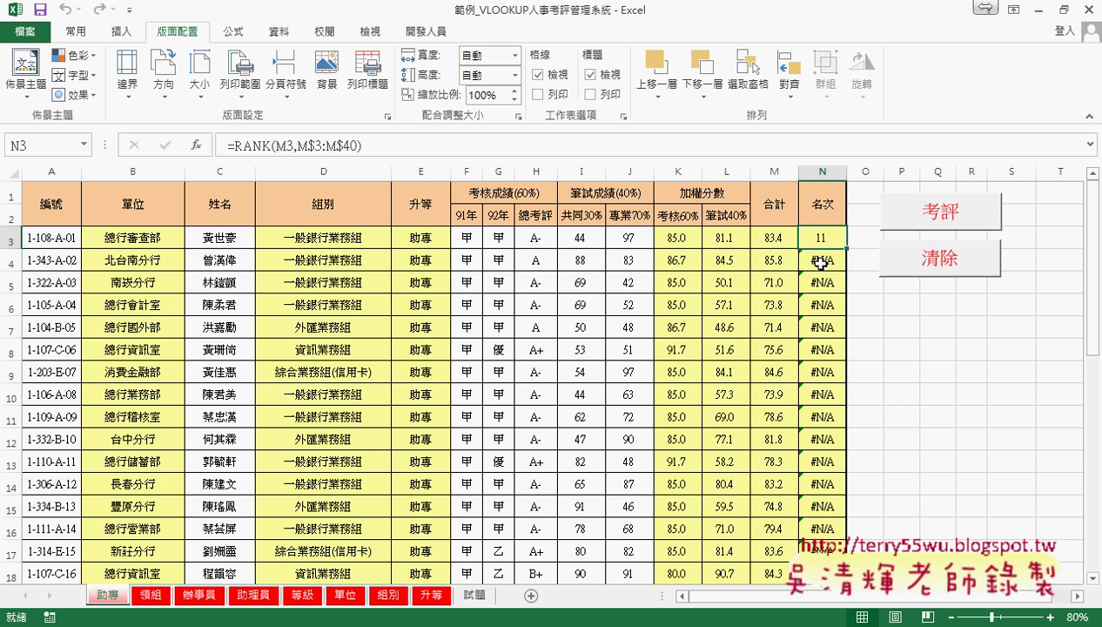
pyautogui.click(821, 262)
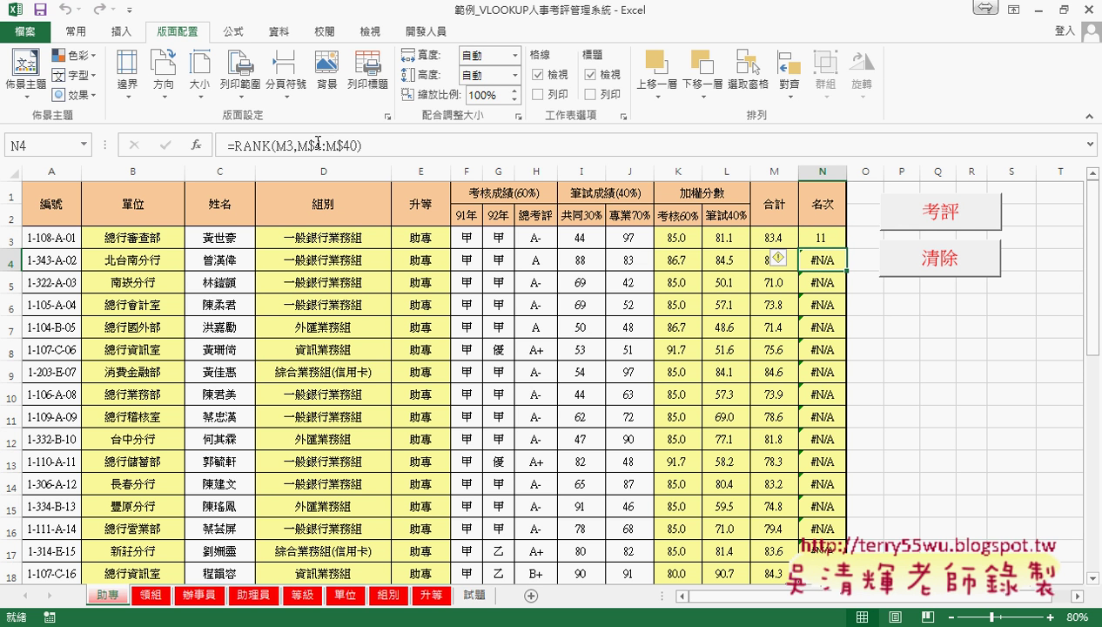
pyautogui.click(822, 237)
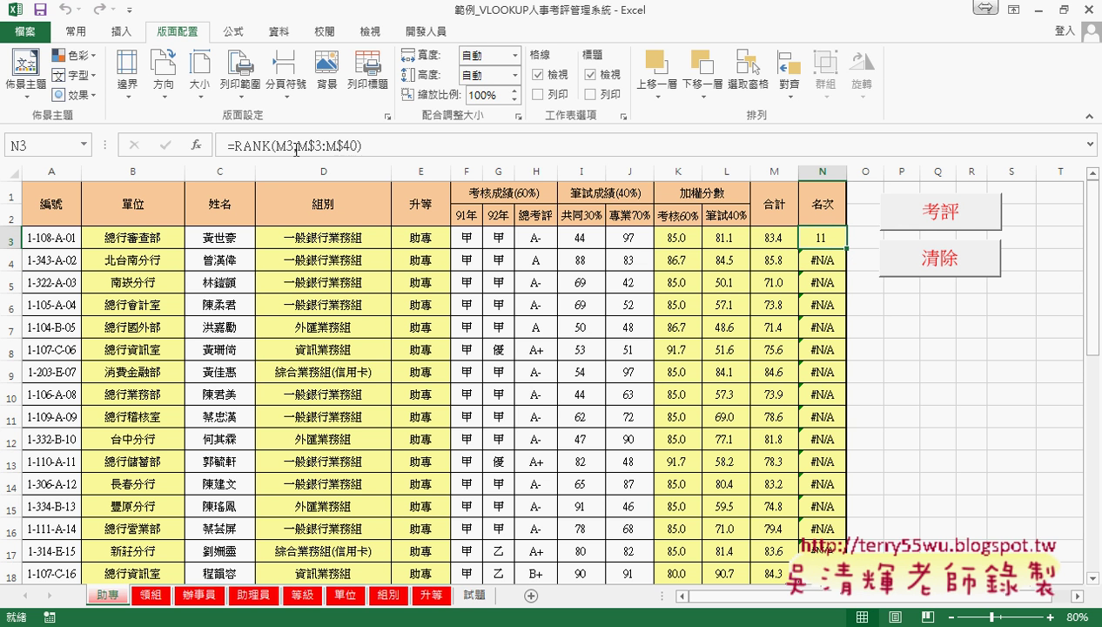
pyautogui.click(827, 263)
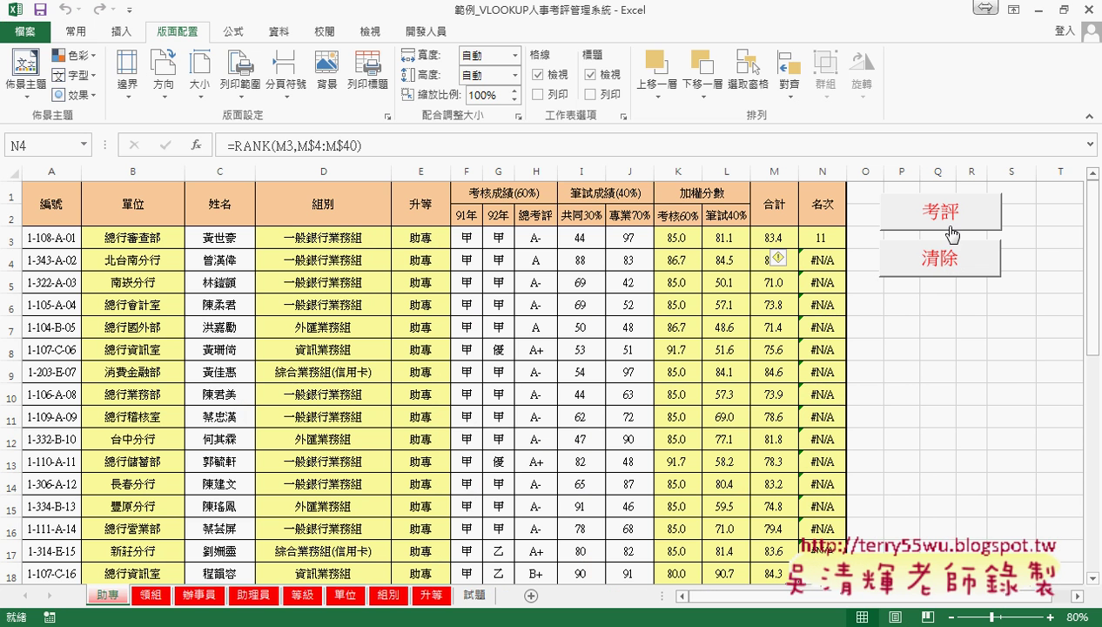
# - Via the 考評 button's Assign Macro > Edit, change RANK's M3 to M" & i & " and return to the workbook
pyautogui.rightClick(953, 225)
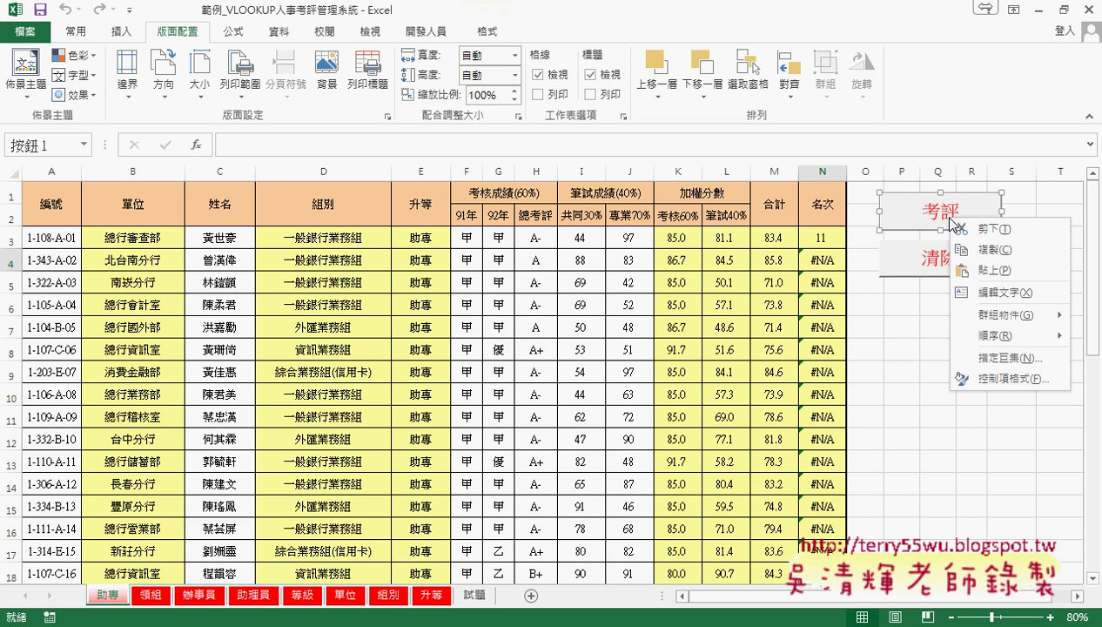
pyautogui.click(1001, 357)
pyautogui.click(1050, 228)
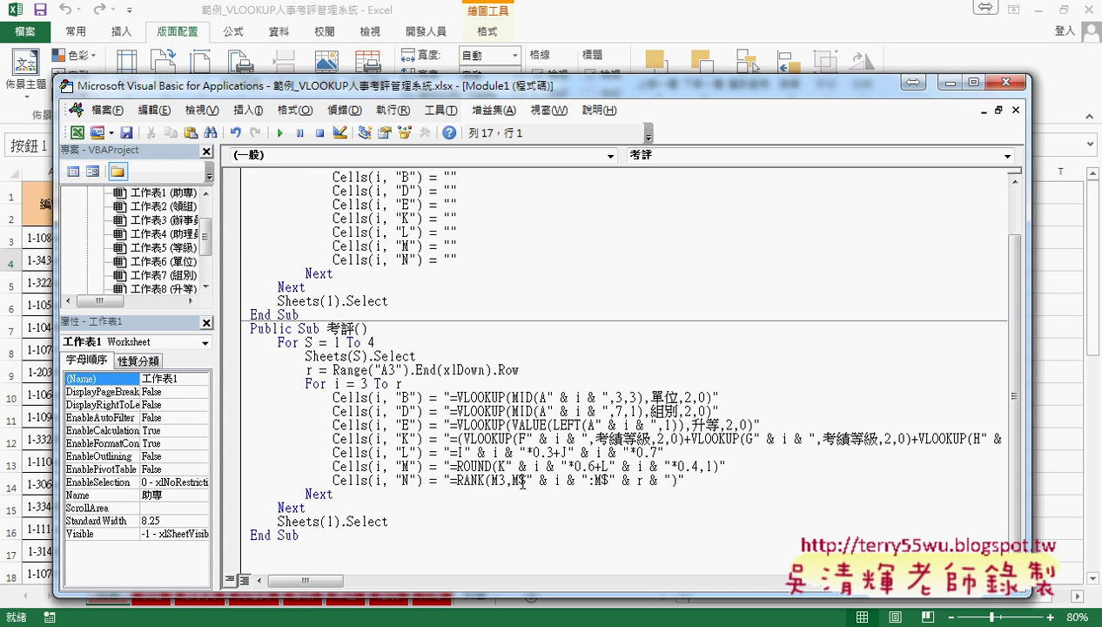
pyautogui.moveTo(526, 480); pyautogui.dragTo(587, 479)
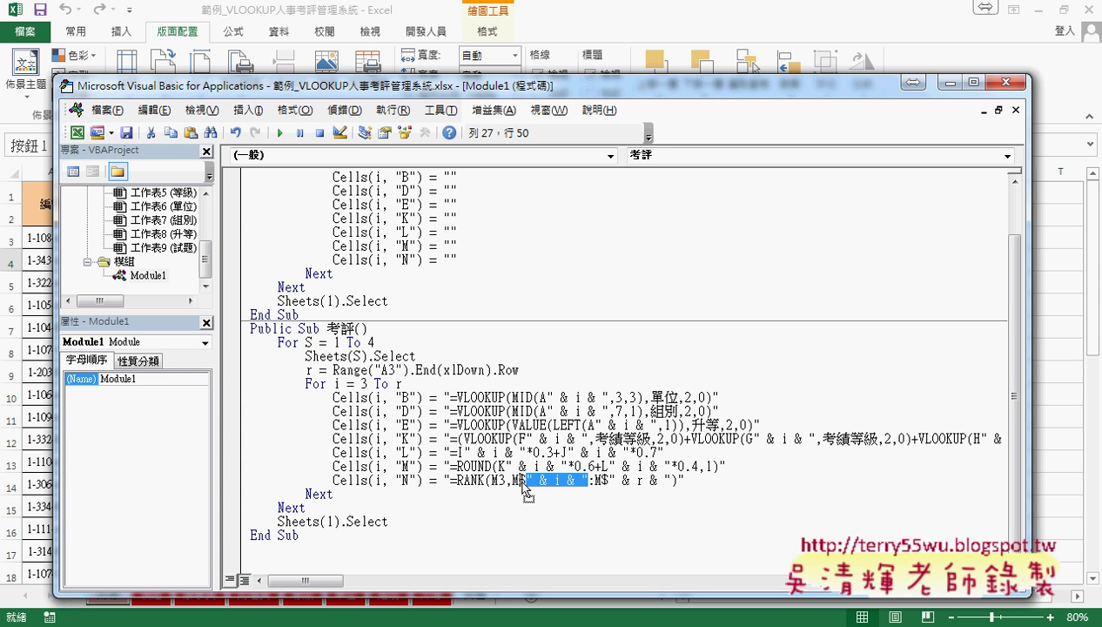
pyautogui.moveTo(503, 484); pyautogui.dragTo(669, 481)
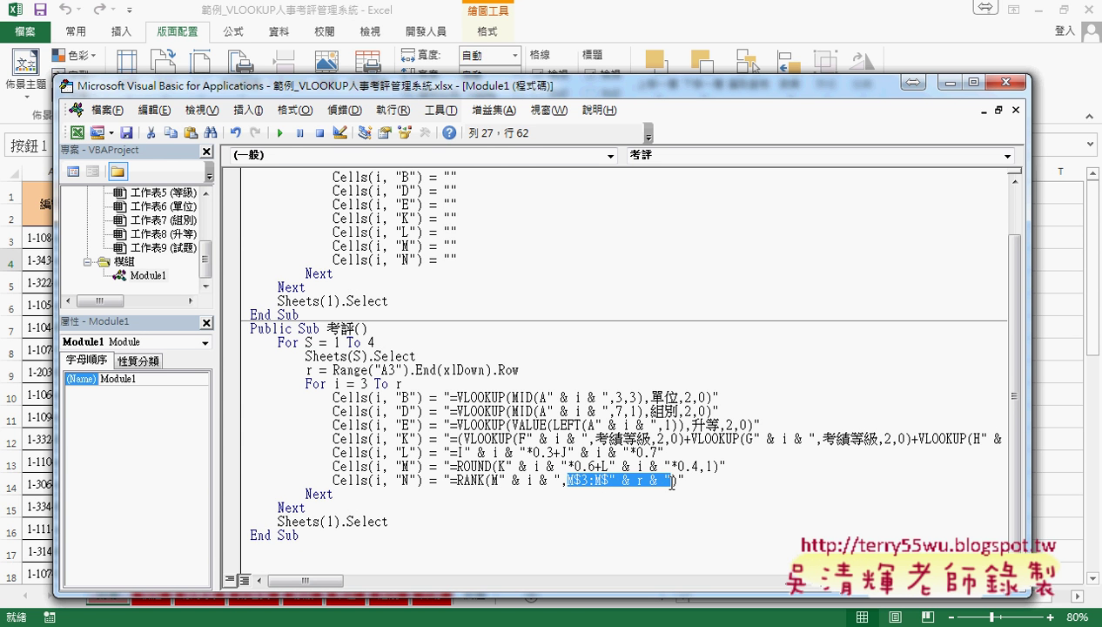
pyautogui.moveTo(499, 483); pyautogui.dragTo(558, 482)
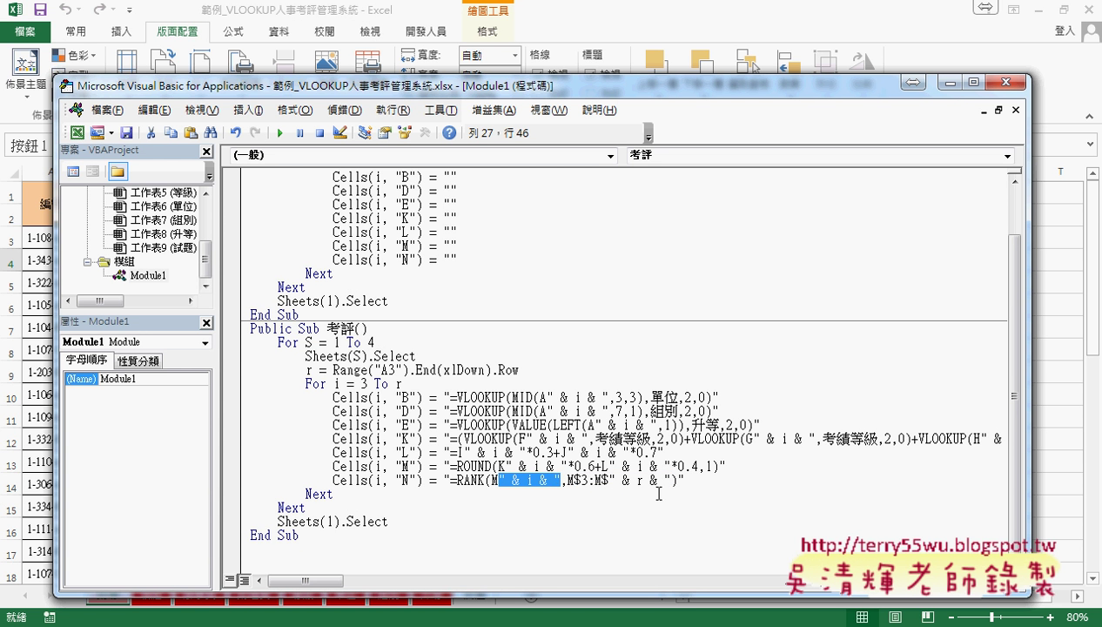
pyautogui.click(1045, 427)
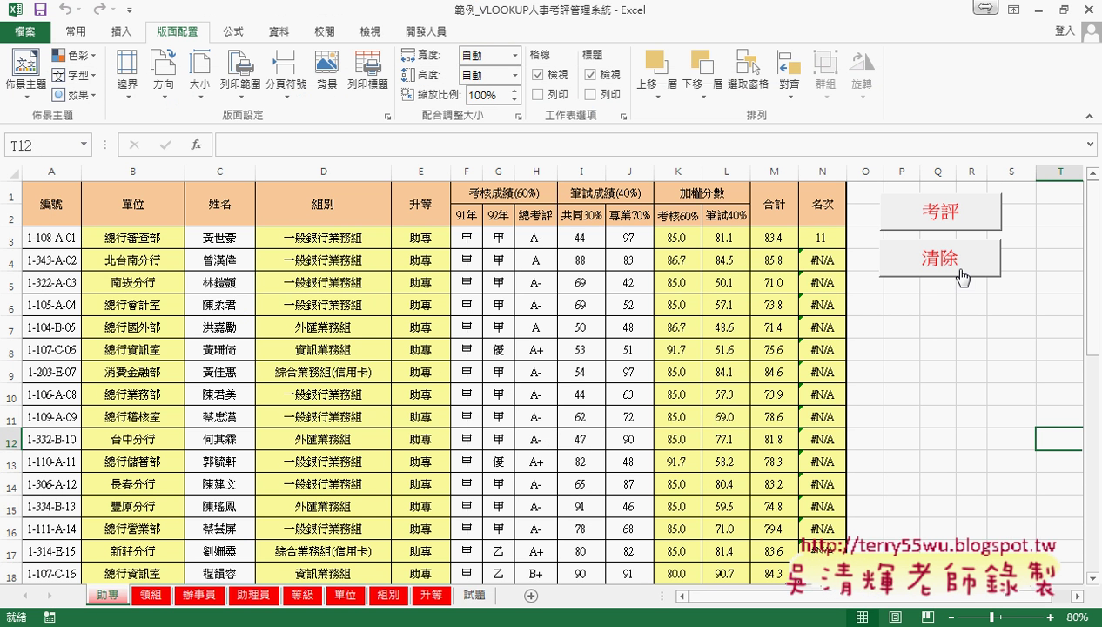
# - Run 清除 then 考評, and check the regenerated rank formulas in 助專's N3–N5
pyautogui.click(897, 266)
pyautogui.click(974, 212)
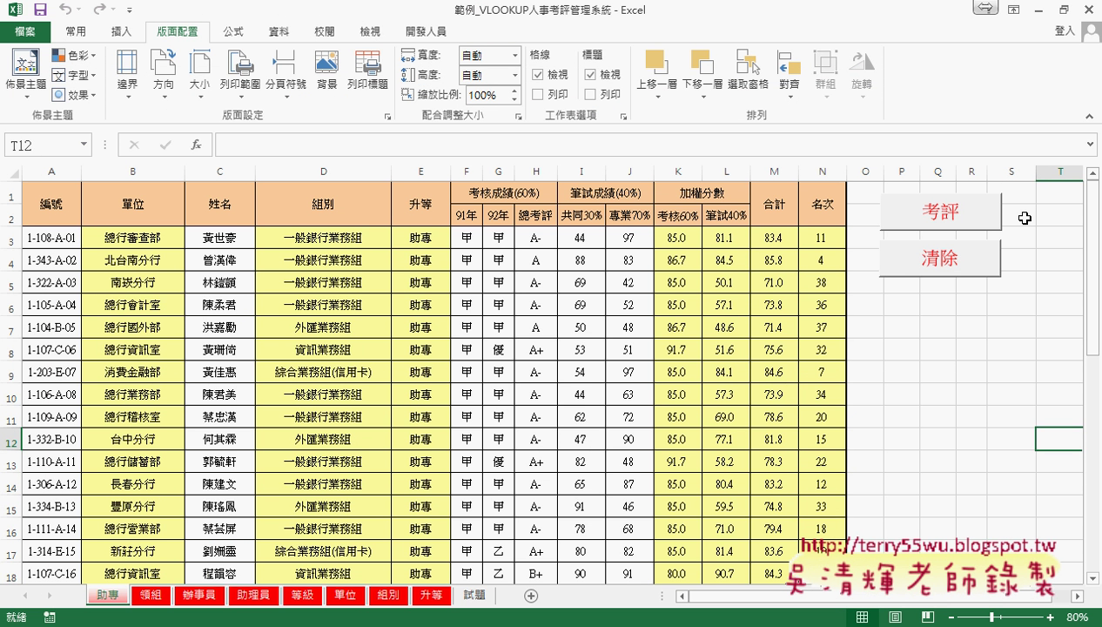
pyautogui.click(832, 237)
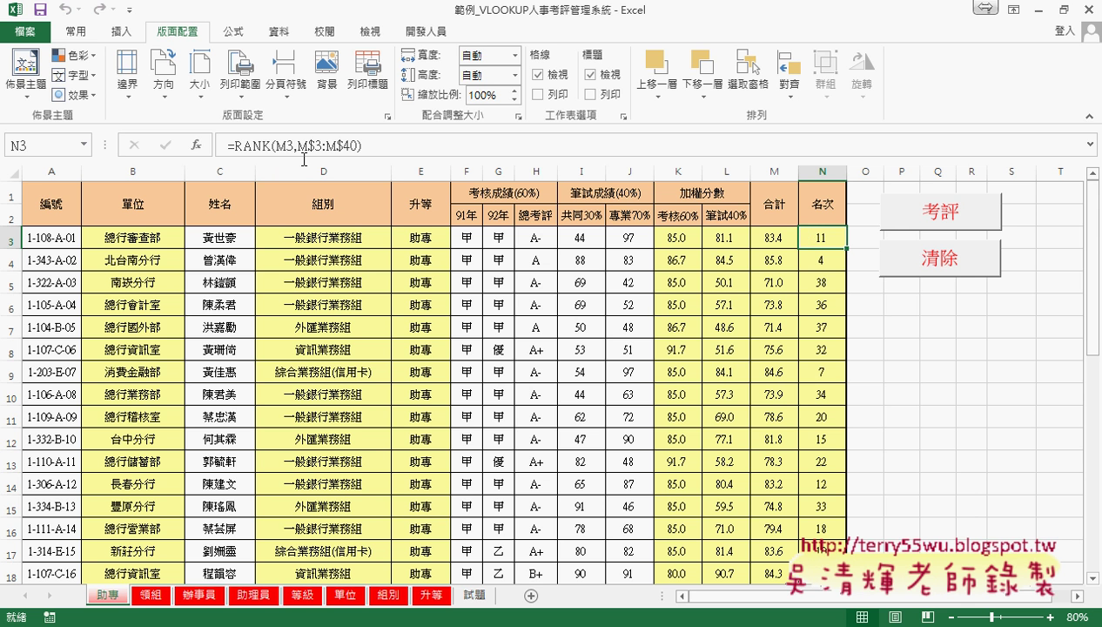
pyautogui.click(831, 261)
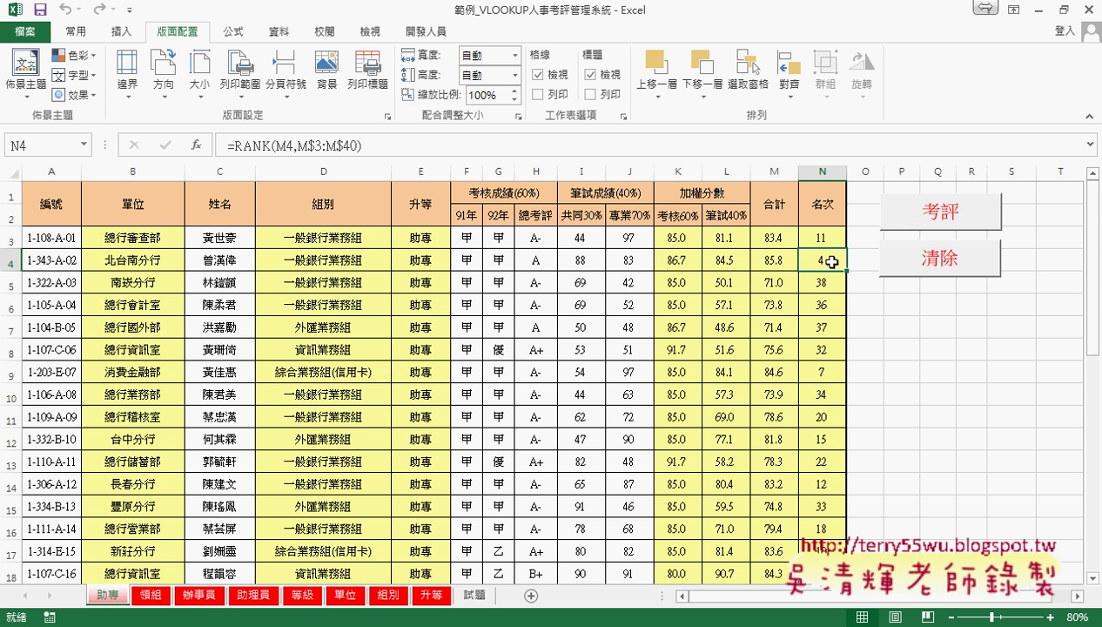
pyautogui.click(831, 284)
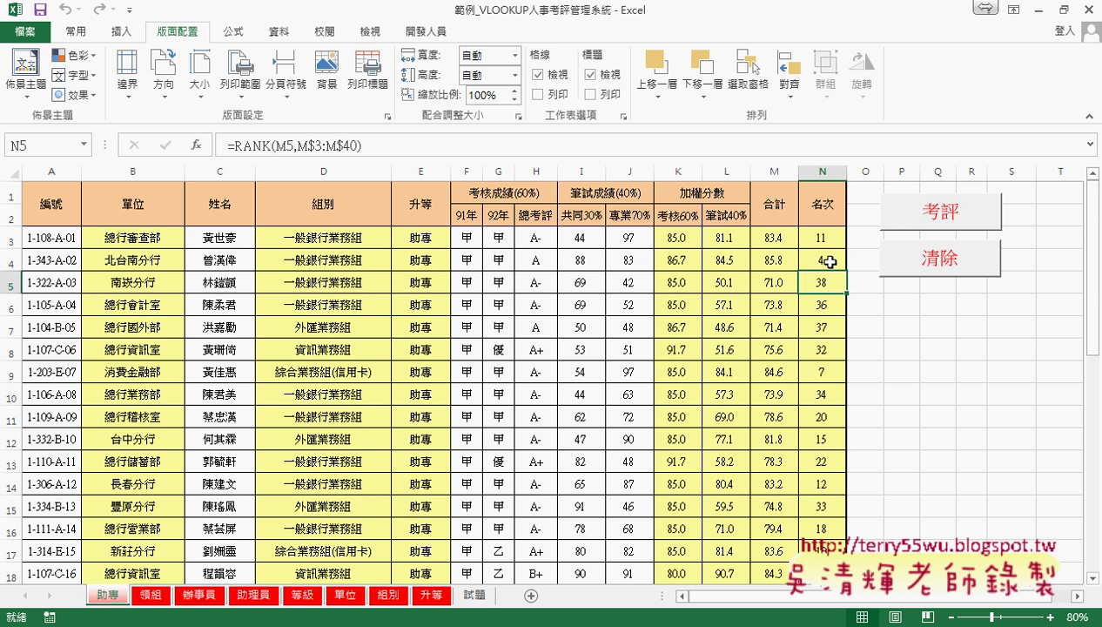
pyautogui.click(832, 240)
pyautogui.click(831, 261)
pyautogui.click(828, 278)
# - Check the rank formulas on 領組 and 辦事員, where N3 reads =RANK(M3,M$3:M$65)
pyautogui.click(161, 596)
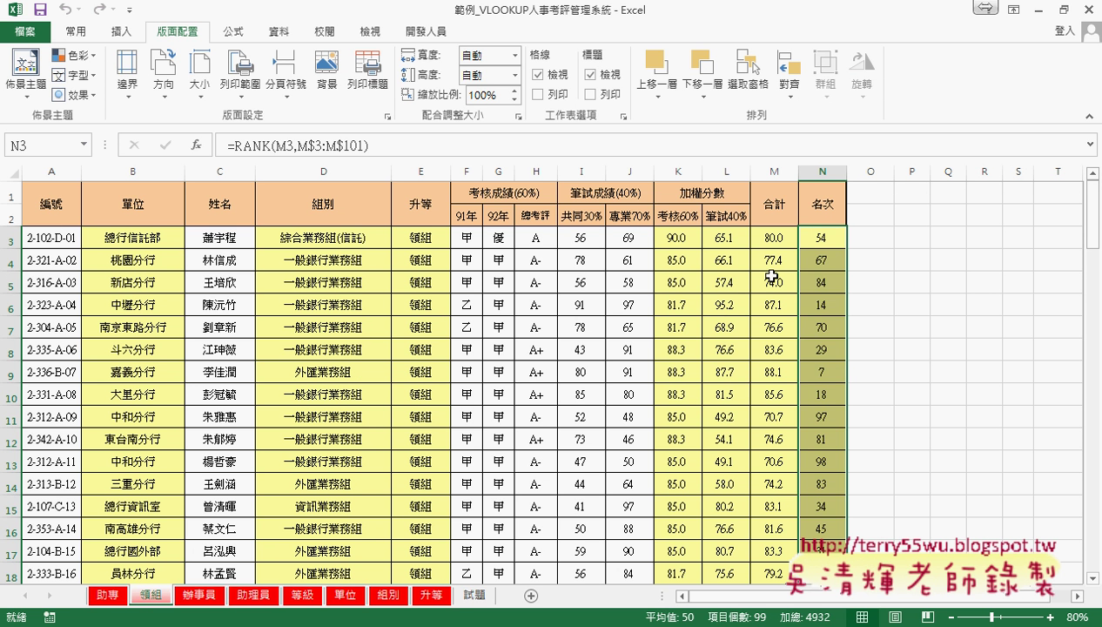
pyautogui.click(818, 241)
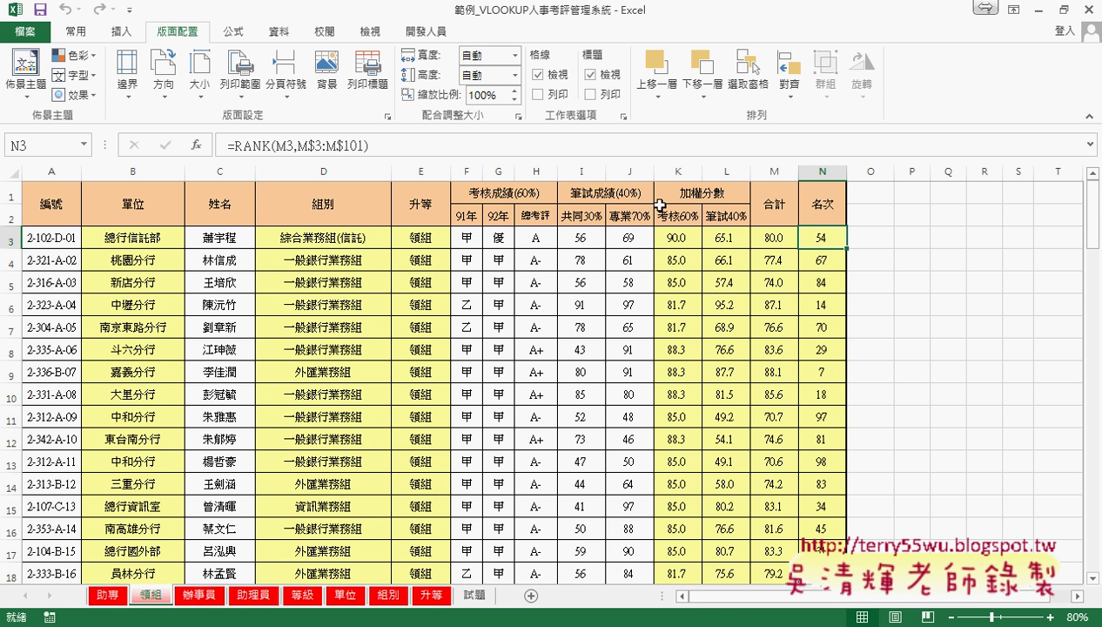
pyautogui.click(825, 263)
pyautogui.click(825, 280)
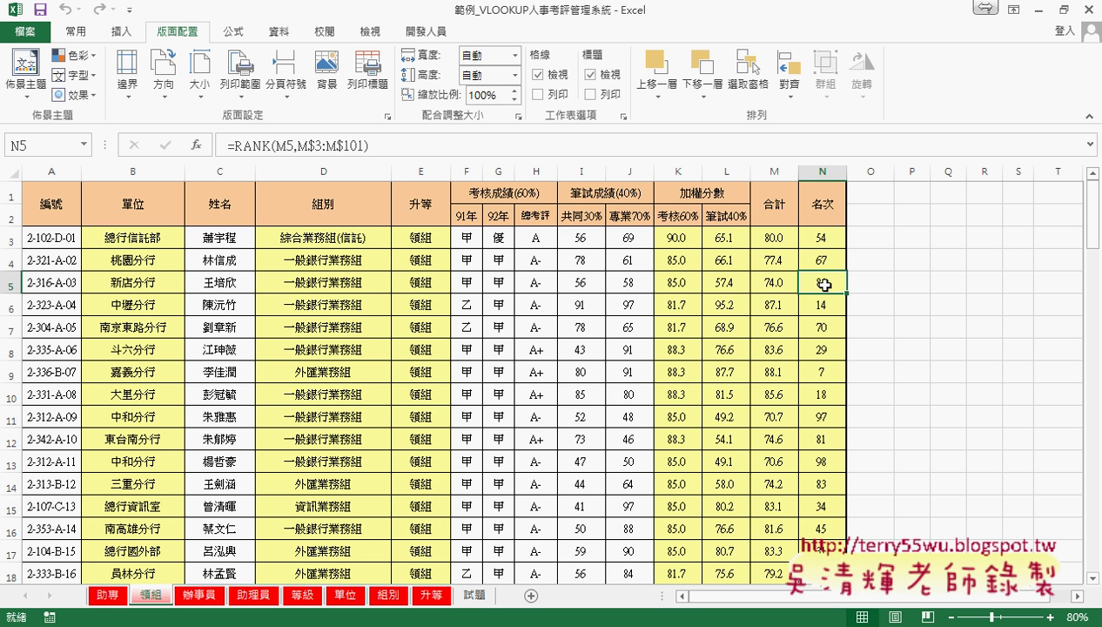
pyautogui.click(825, 240)
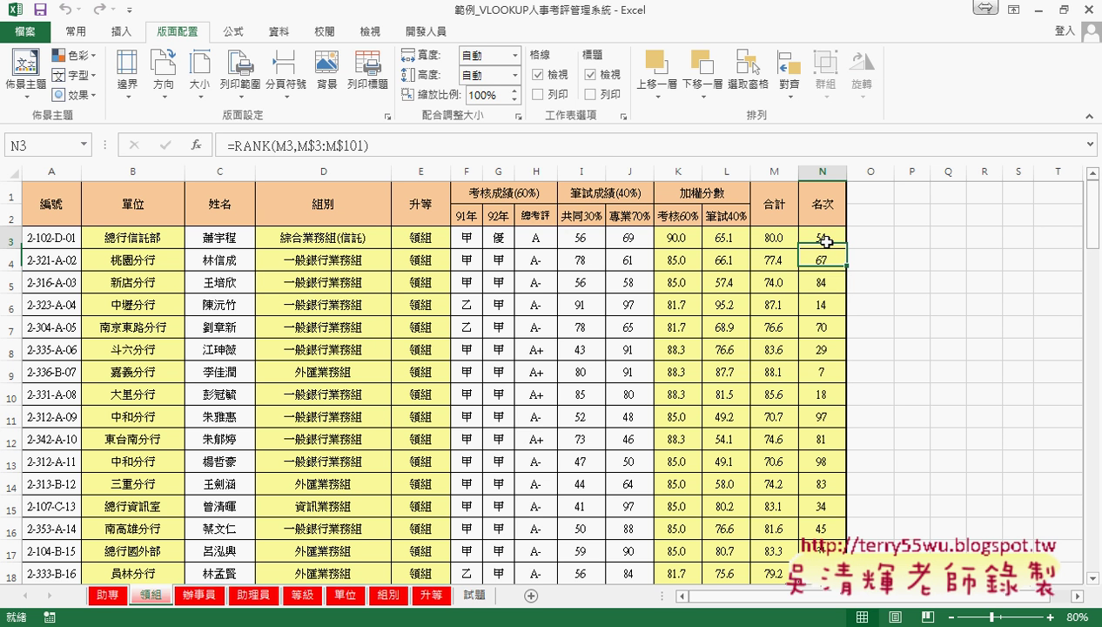
pyautogui.click(212, 595)
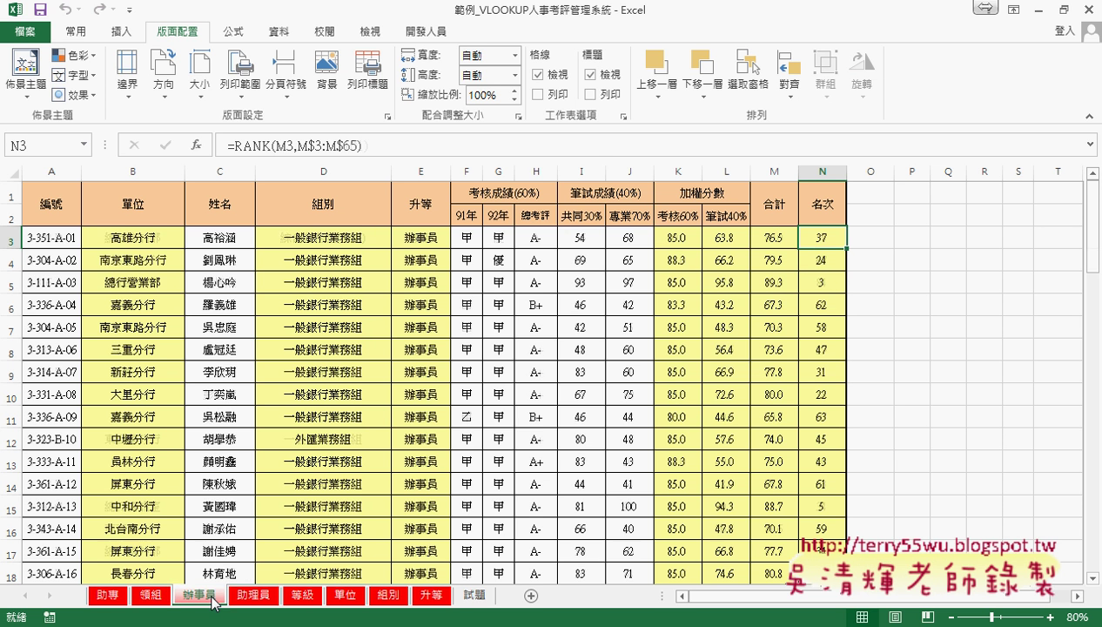
pyautogui.doubleClick(351, 146)
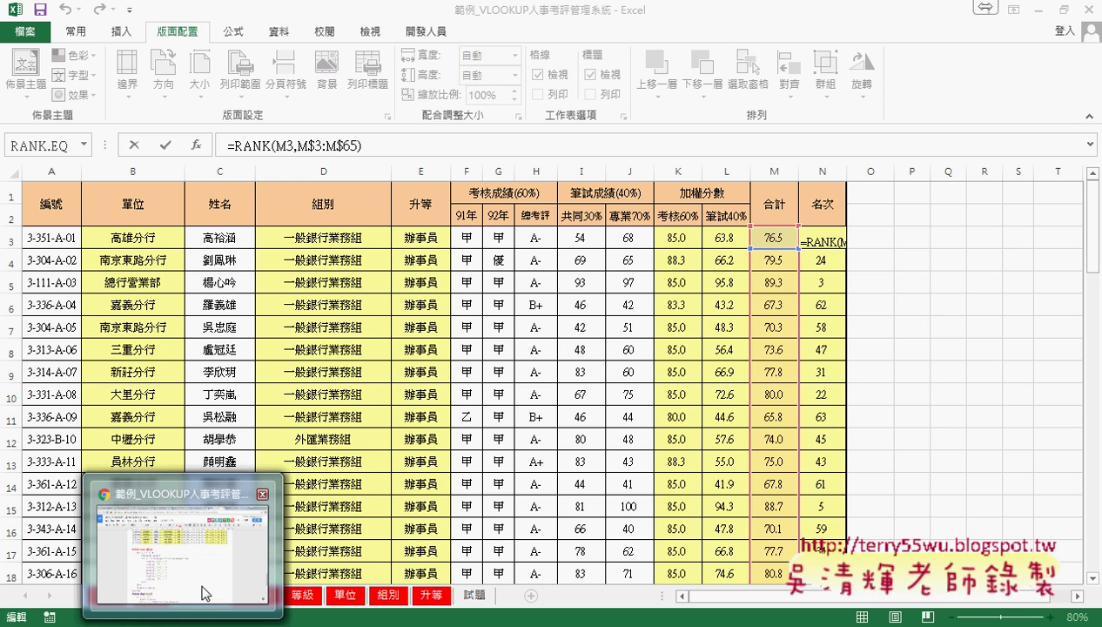
# - In 範例_VLOOKUP人事考評管理系統.docx, give the rank line's Range("A3").End(xlDown).Row a yellow highlight
pyautogui.click(182, 625)
pyautogui.scroll(-4, 608, 452)
pyautogui.scroll(-1, 637, 448)
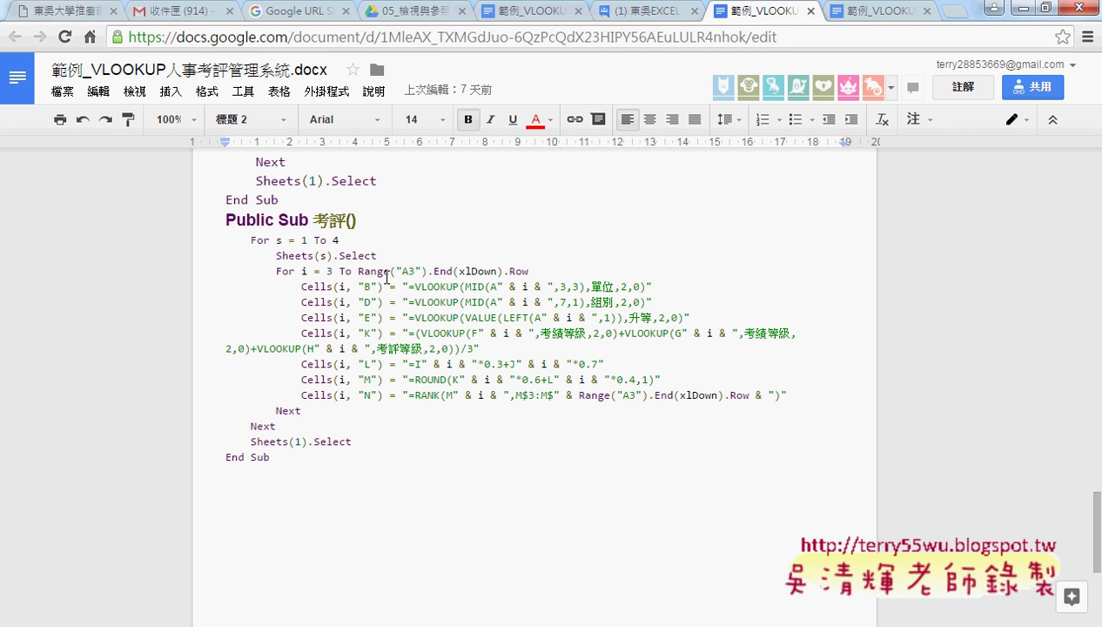
pyautogui.moveTo(579, 394); pyautogui.dragTo(751, 395)
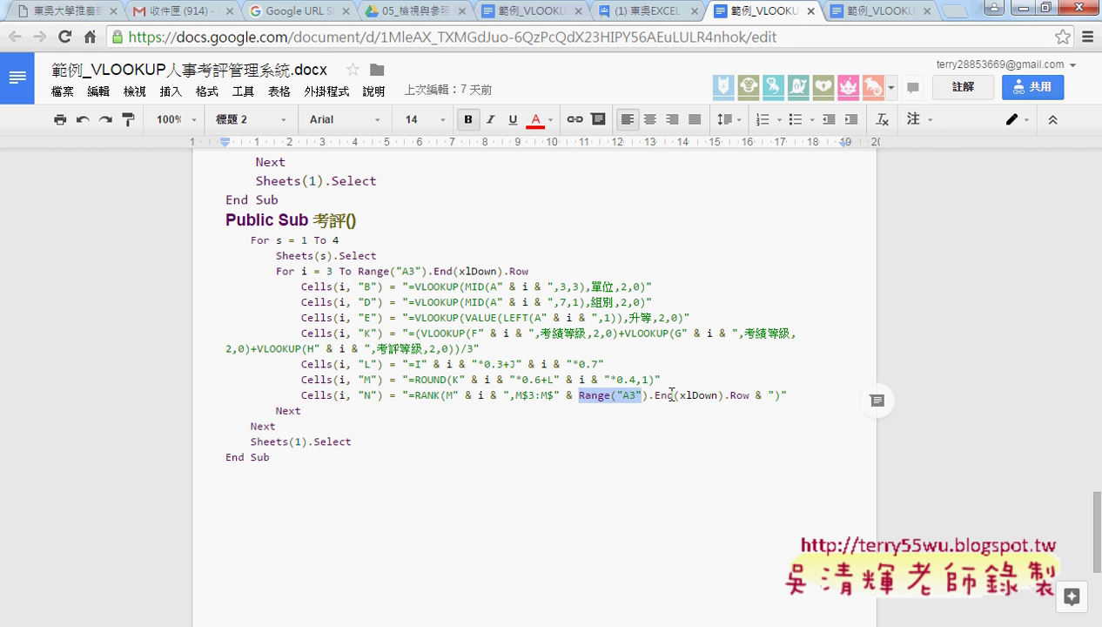
pyautogui.click(536, 119)
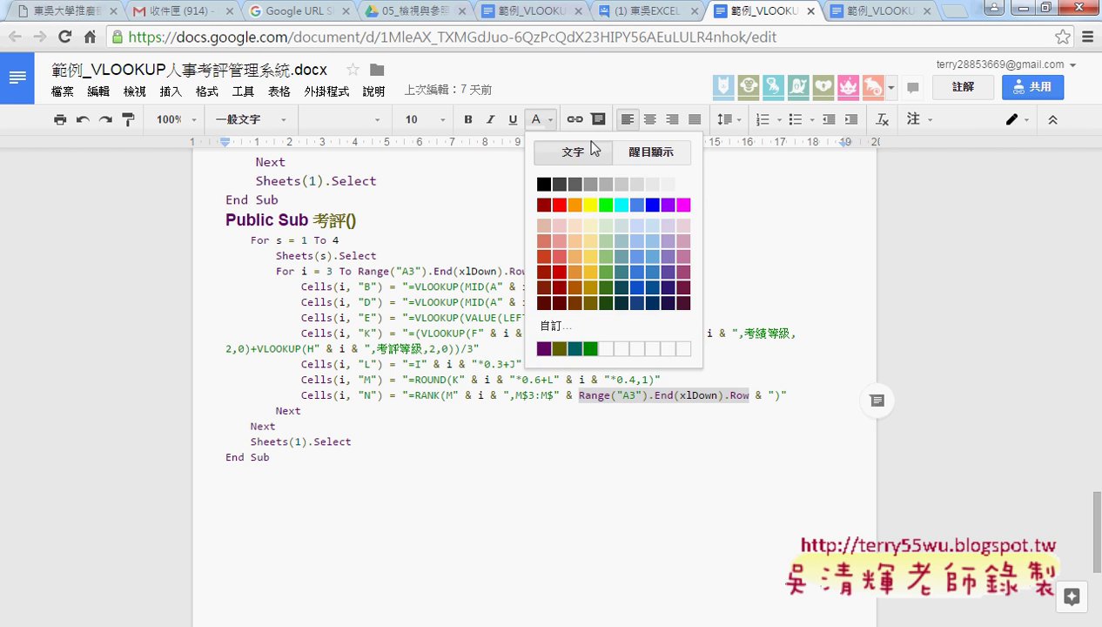
pyautogui.click(651, 151)
pyautogui.click(595, 224)
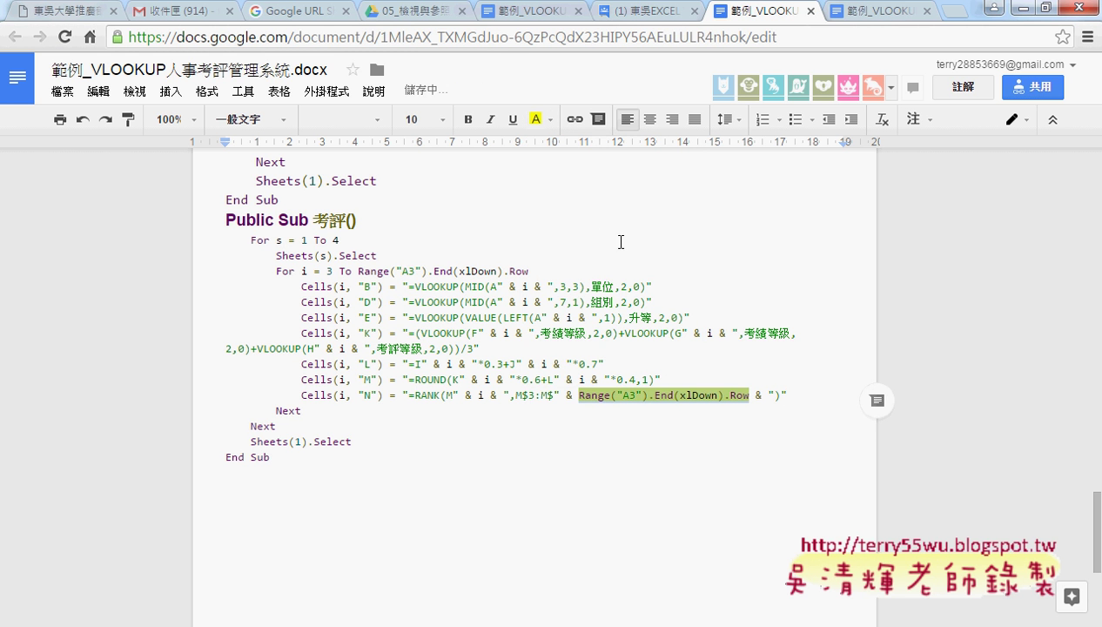
pyautogui.click(744, 471)
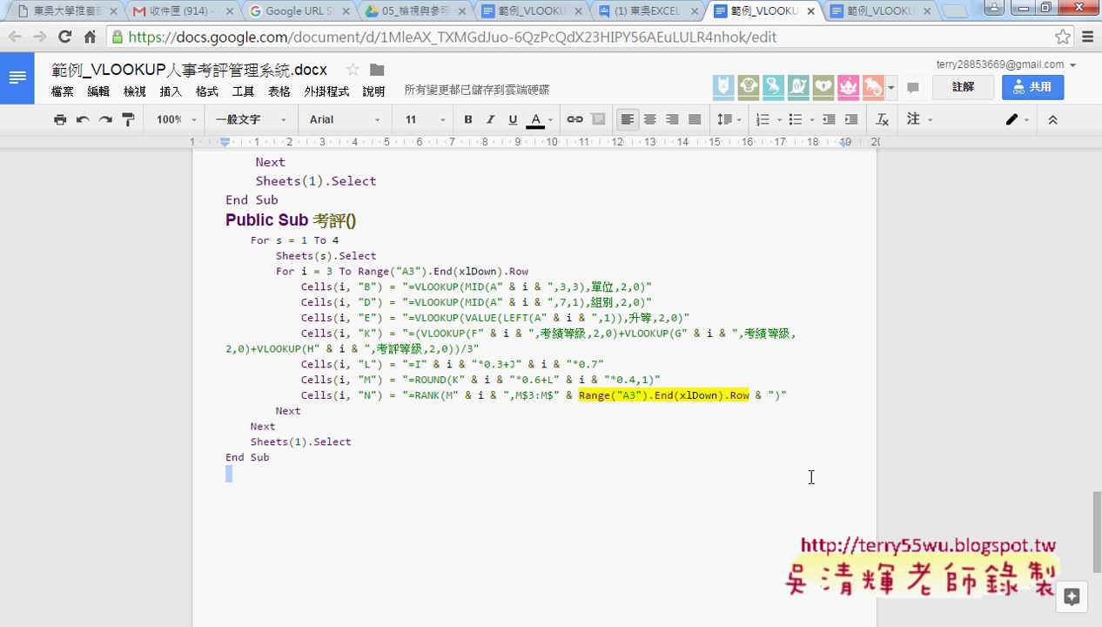
pyautogui.scroll(4, 811, 477)
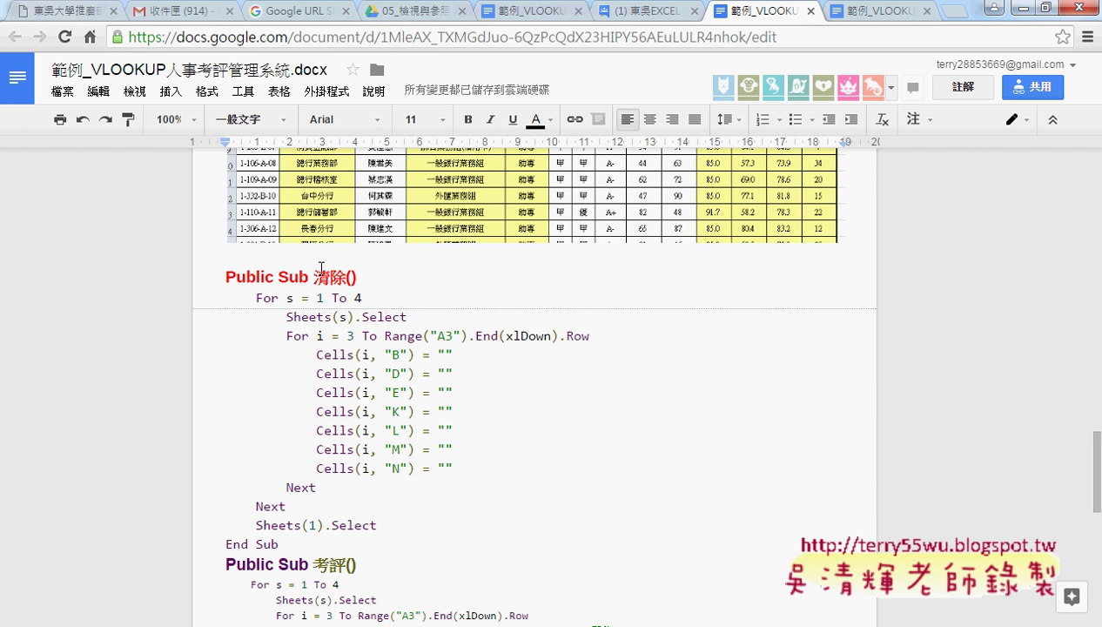
pyautogui.scroll(-2, 321, 268)
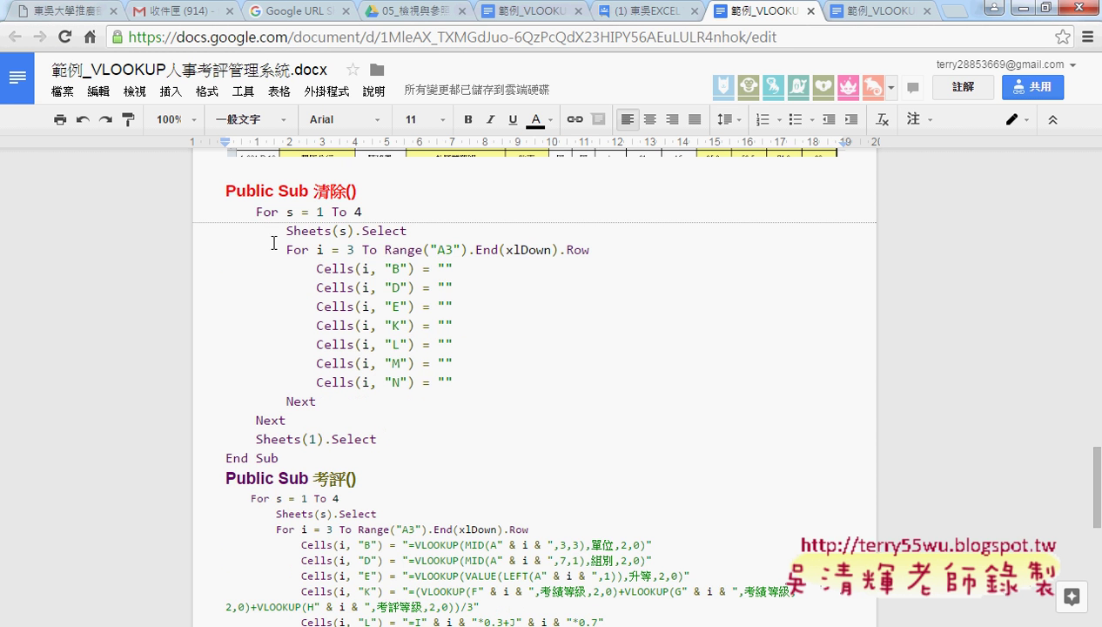
pyautogui.moveTo(256, 211); pyautogui.dragTo(371, 210)
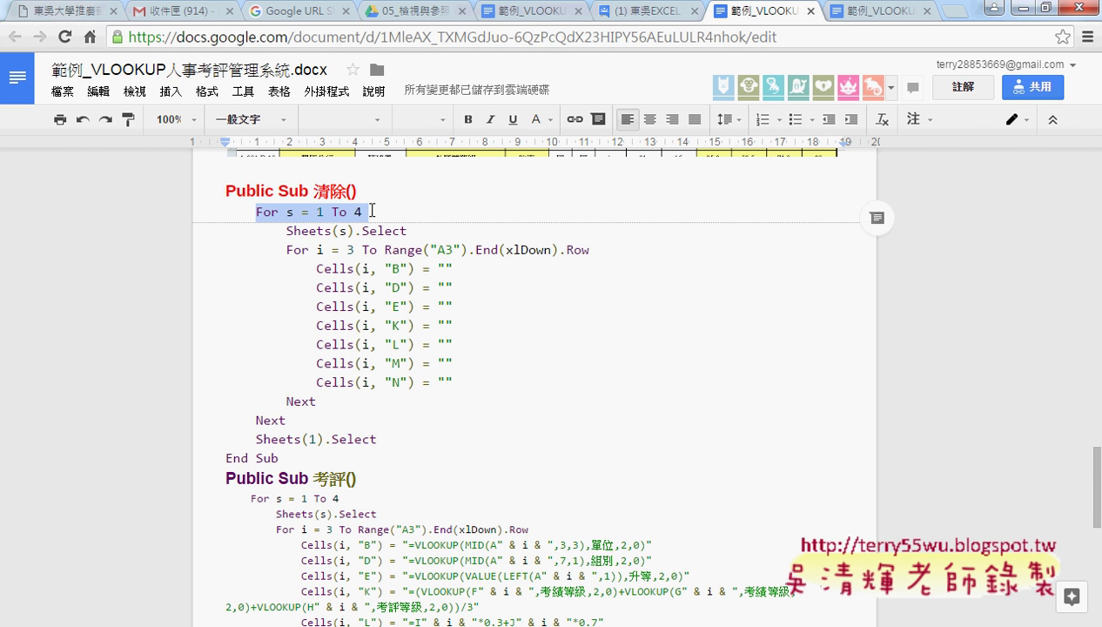